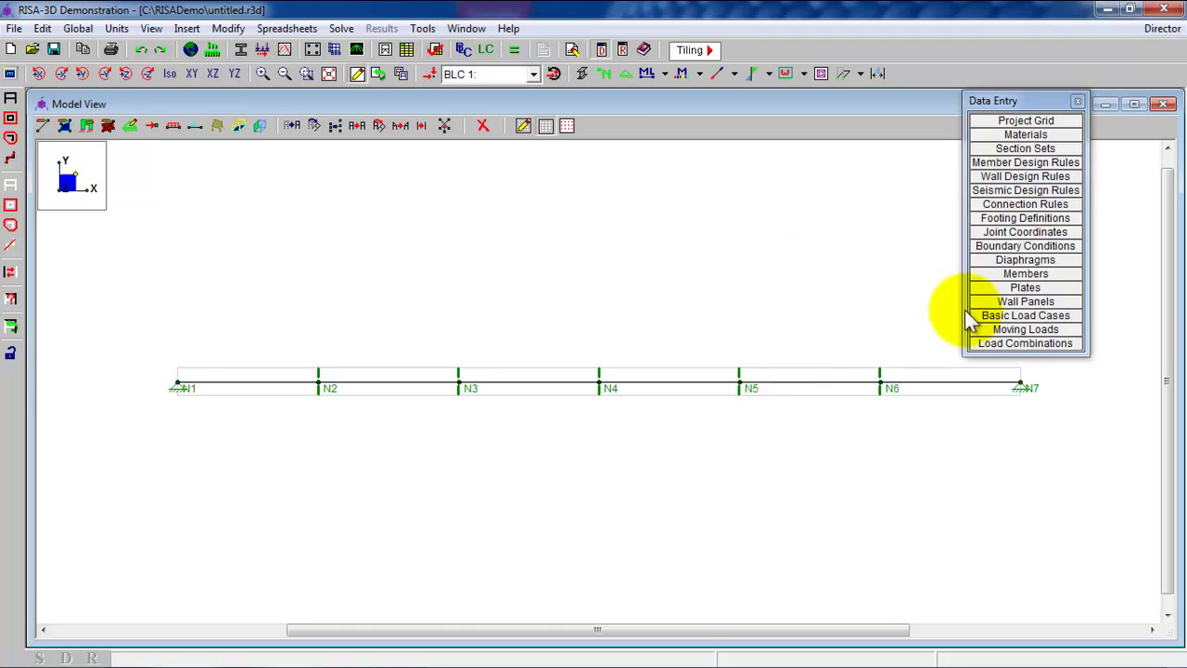
- Add a Dead Load basic load case with category DL
left_click(1020, 320)
type("Dead load")
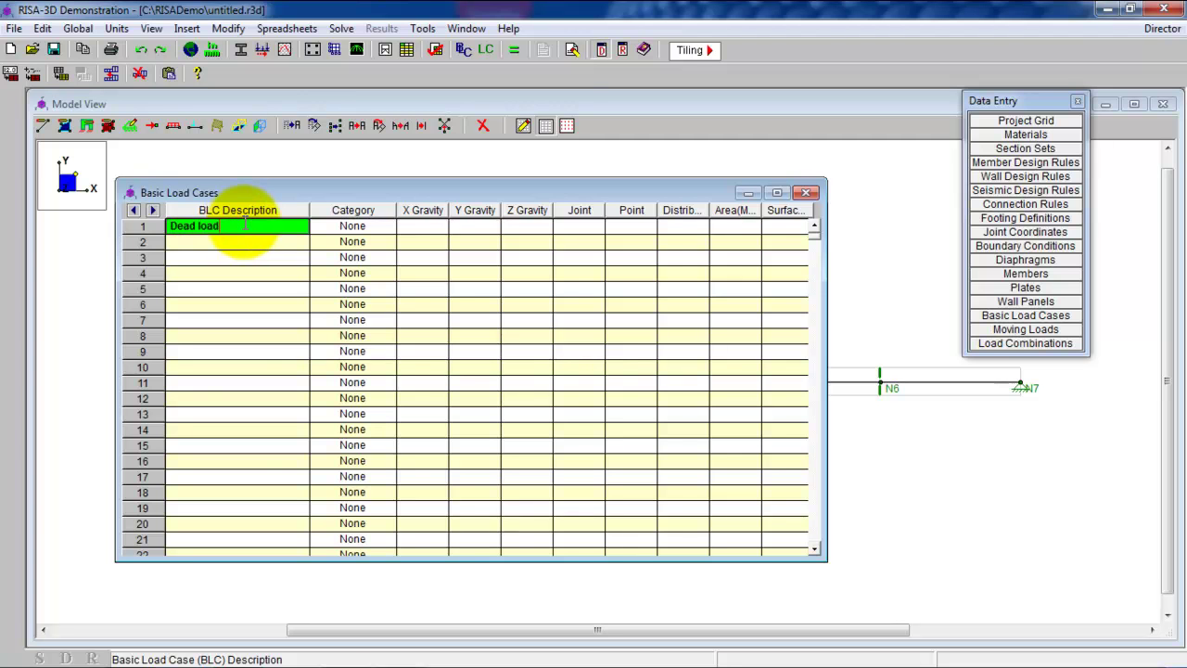
left_click(390, 228)
left_click(387, 229)
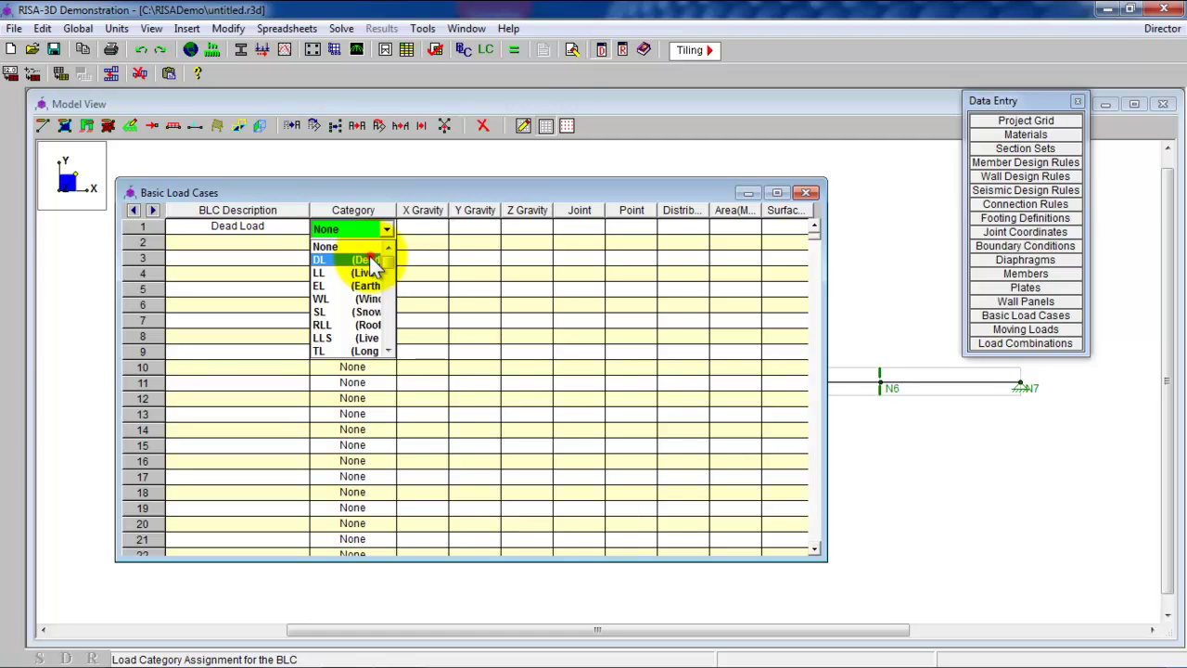
left_click(371, 264)
- Add Live Load Case 1, Live Load Case 2 and Live Load Case 3 in rows 2–4
left_click(249, 243)
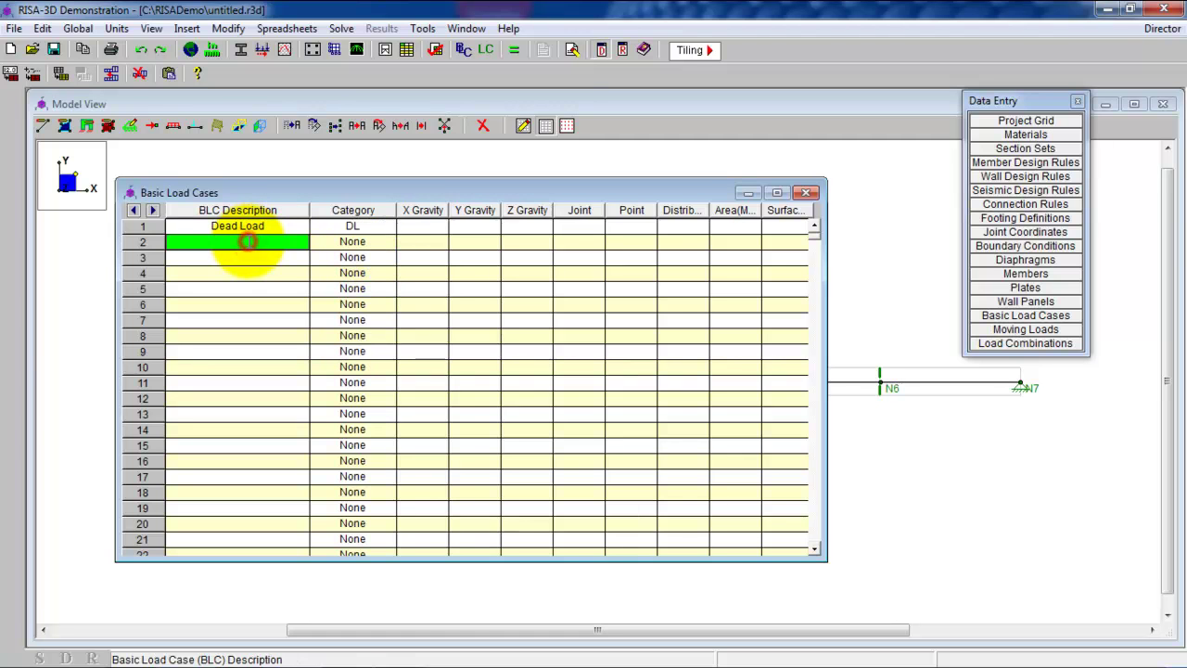
type("Live Load Case 1")
key("Return")
type("L")
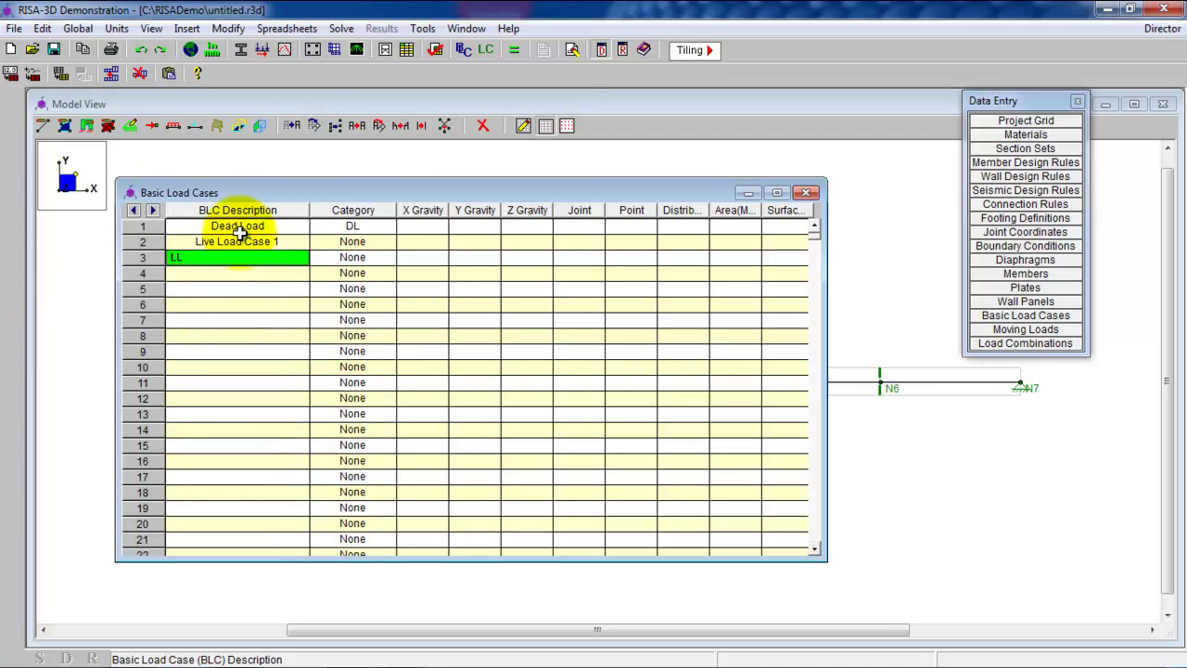
type("ive Load Case 2")
key("Return")
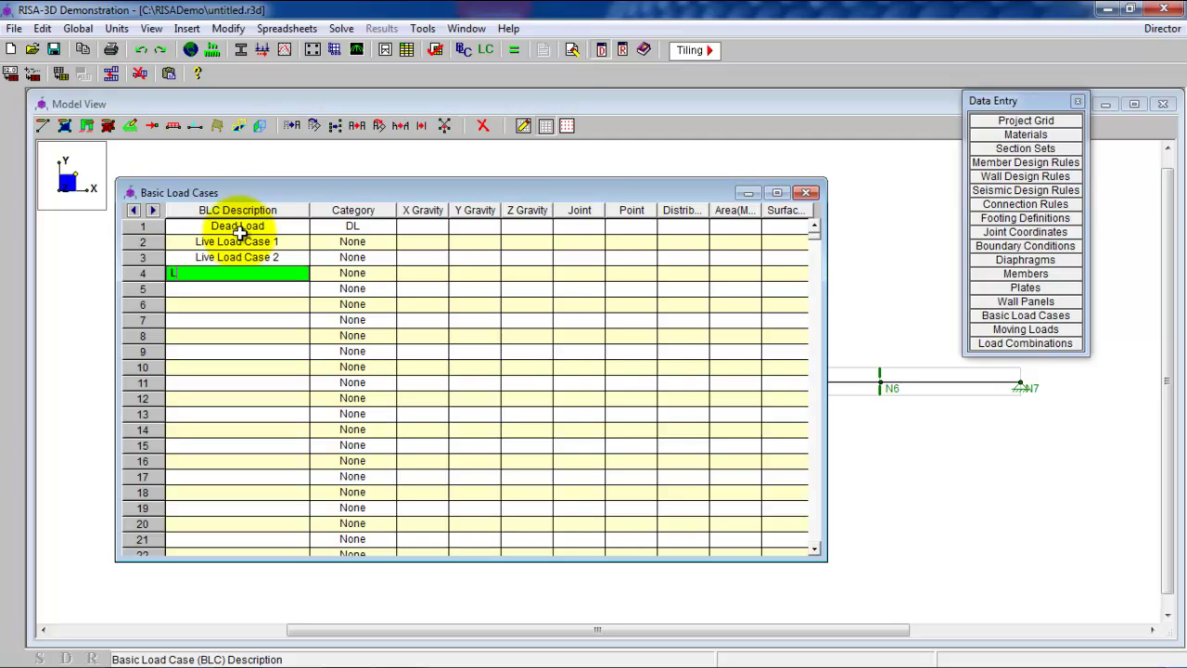
type("Live Load Case 3")
key("Return")
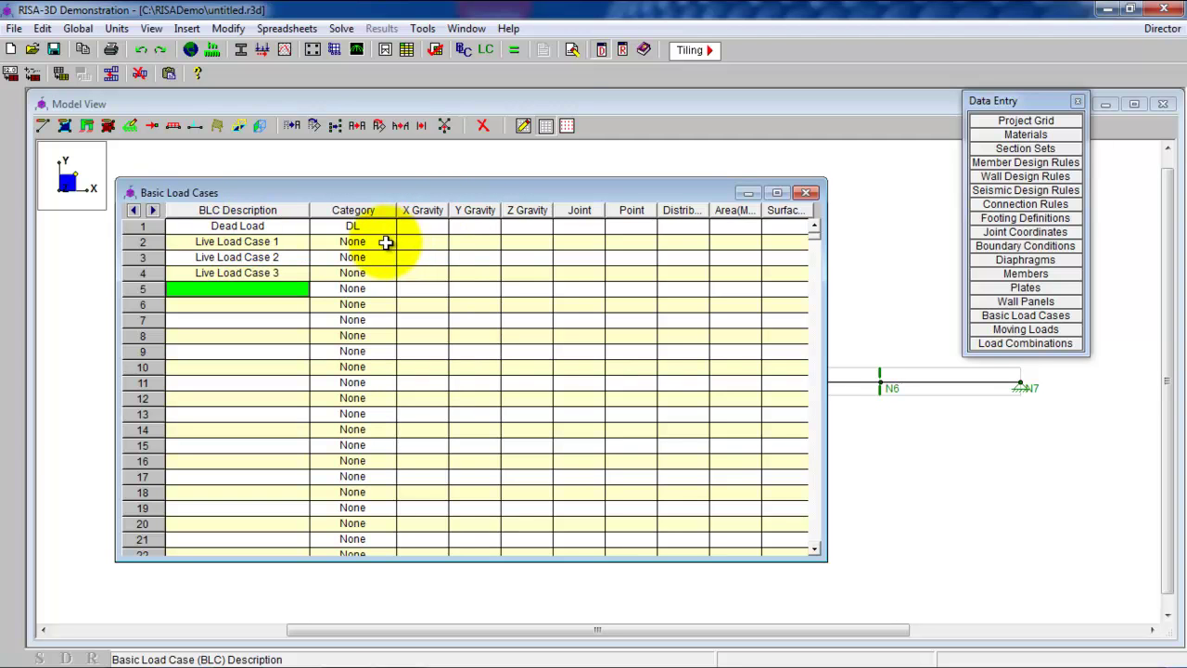
- Leave Live Load Case 1's category set to None
left_click(386, 243)
left_click(385, 244)
left_click(385, 245)
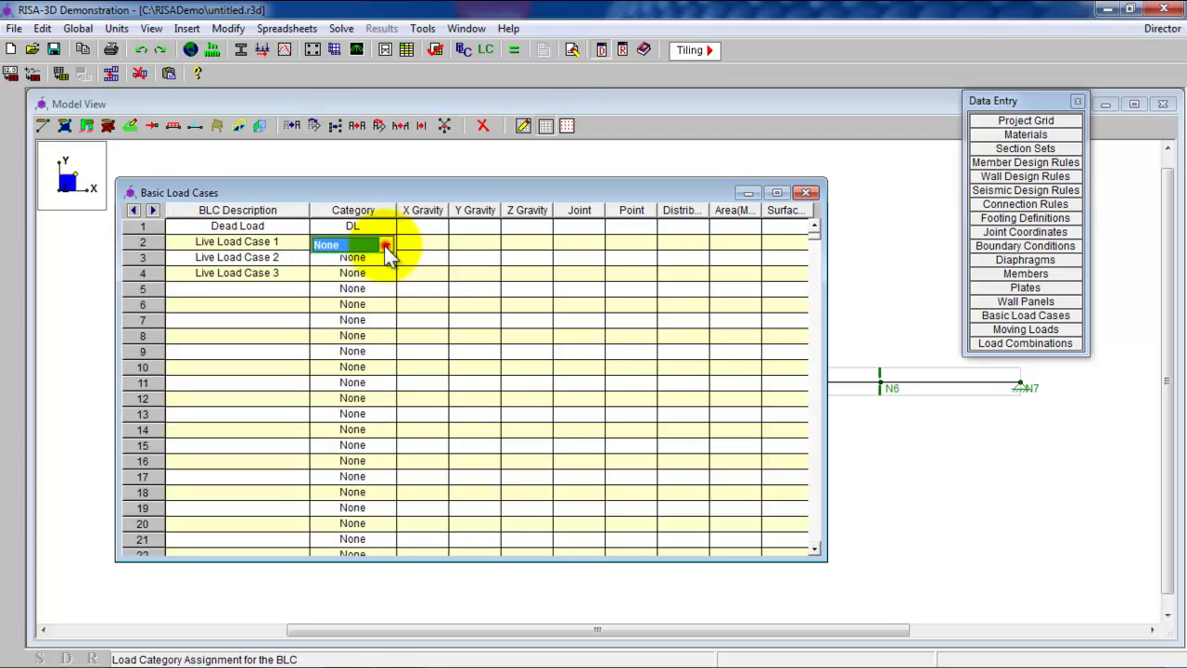
left_click(386, 244)
left_click(419, 183)
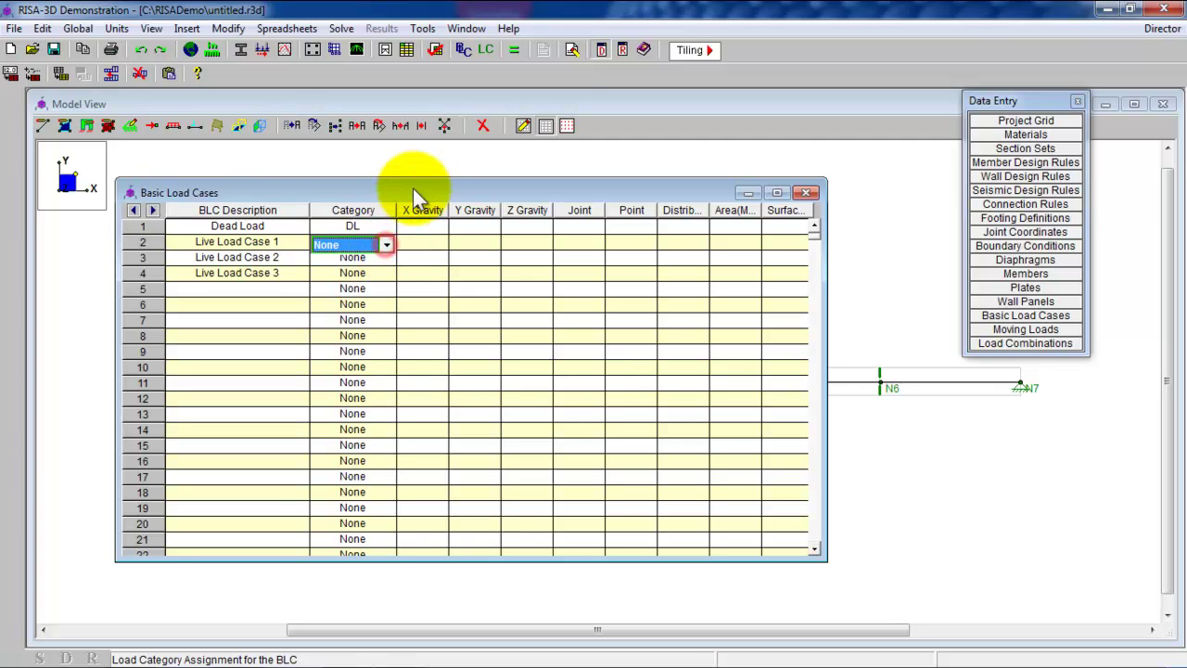
- Set up a -0.02 k/ft Y distributed load on BLC 1 Dead Load, keeping the dialog open for per-member application
left_click(807, 192)
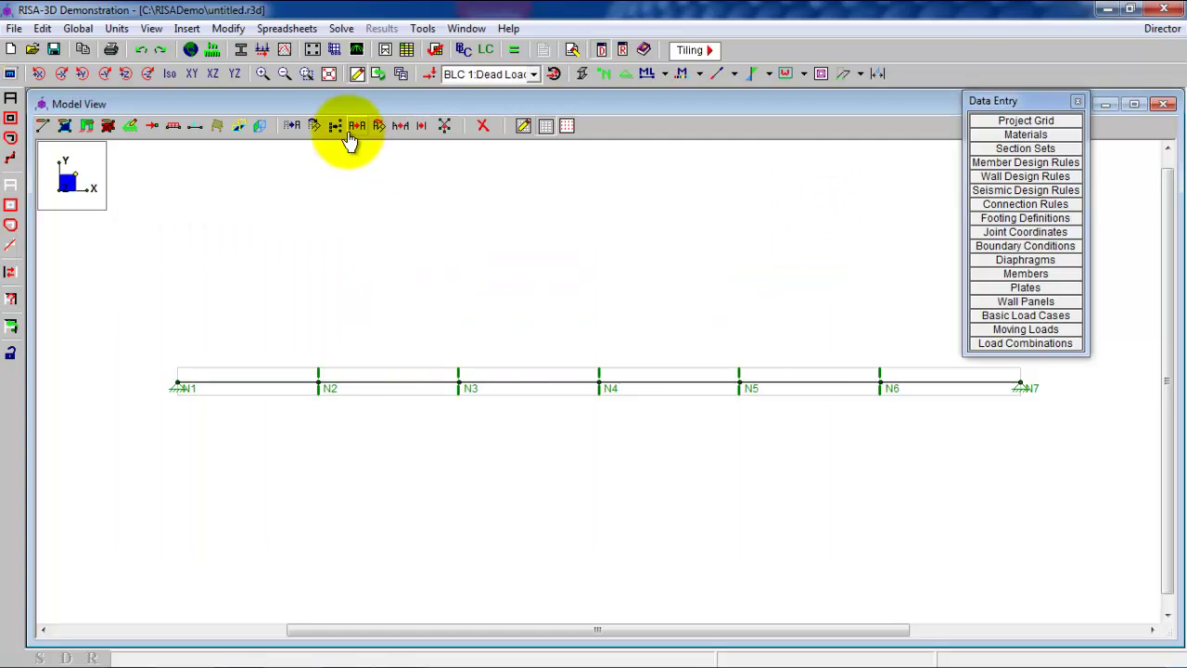
left_click(173, 128)
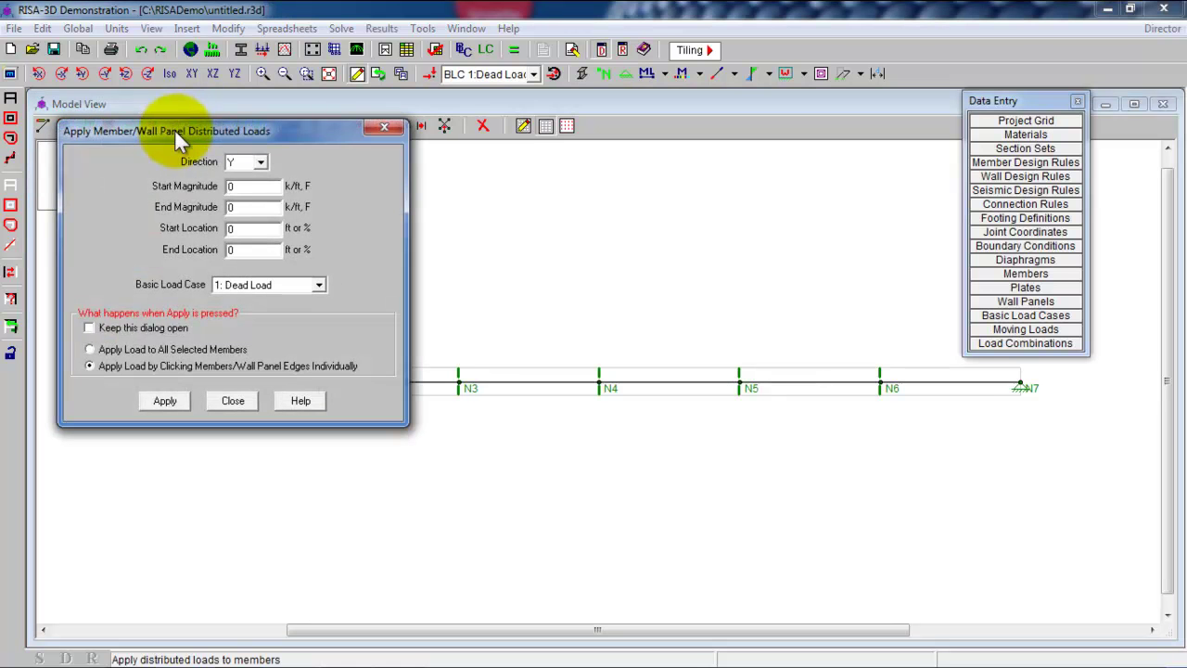
left_click(237, 187)
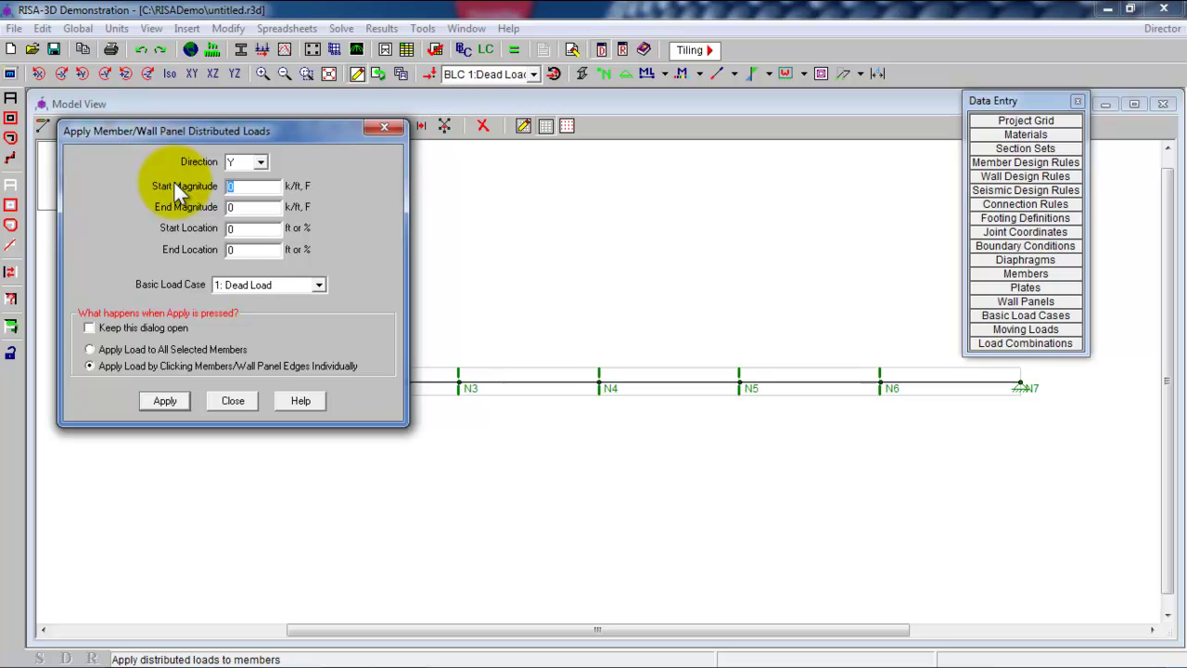
type("-0.02")
left_click(259, 229)
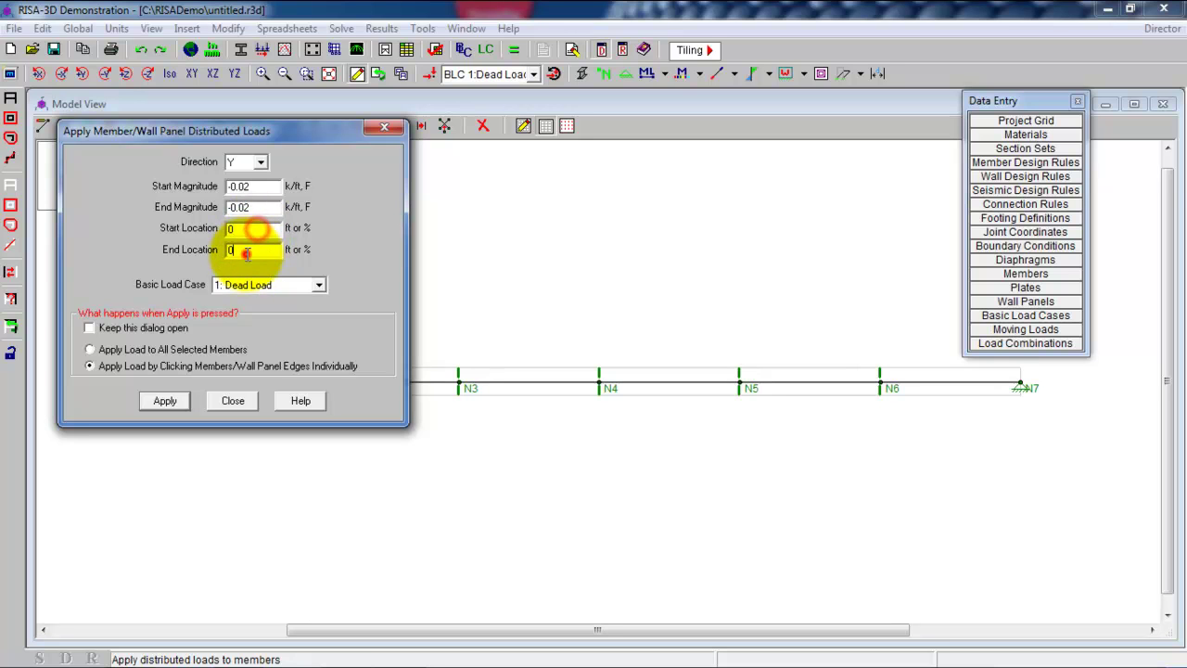
left_click(246, 249)
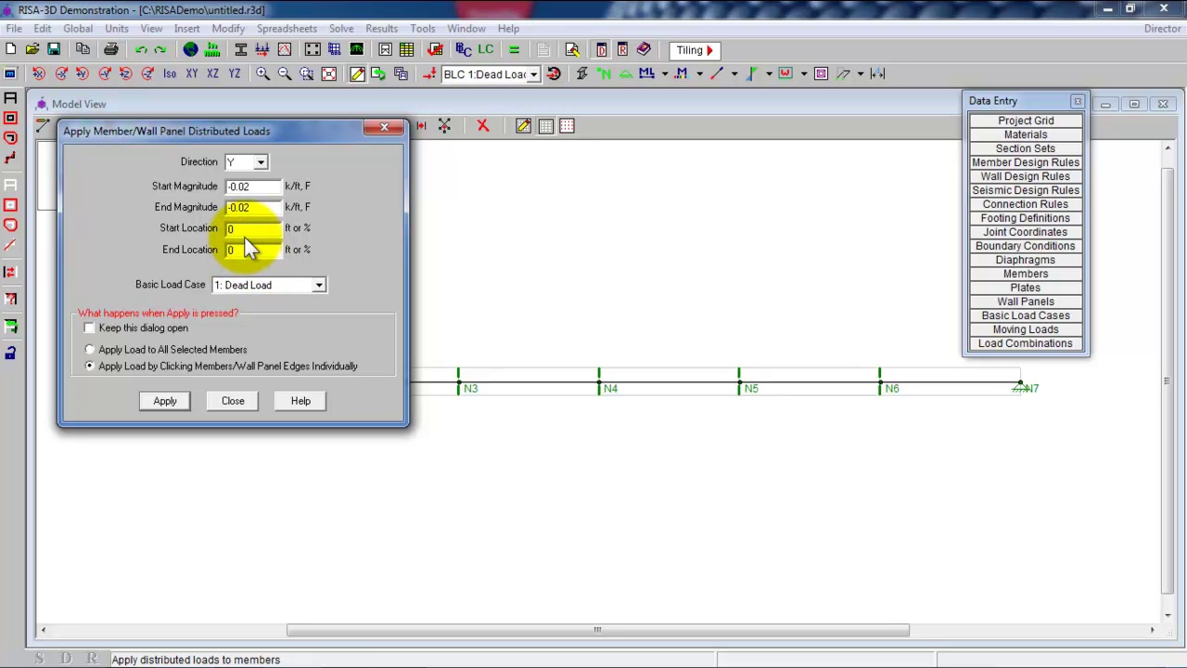
left_click(269, 285)
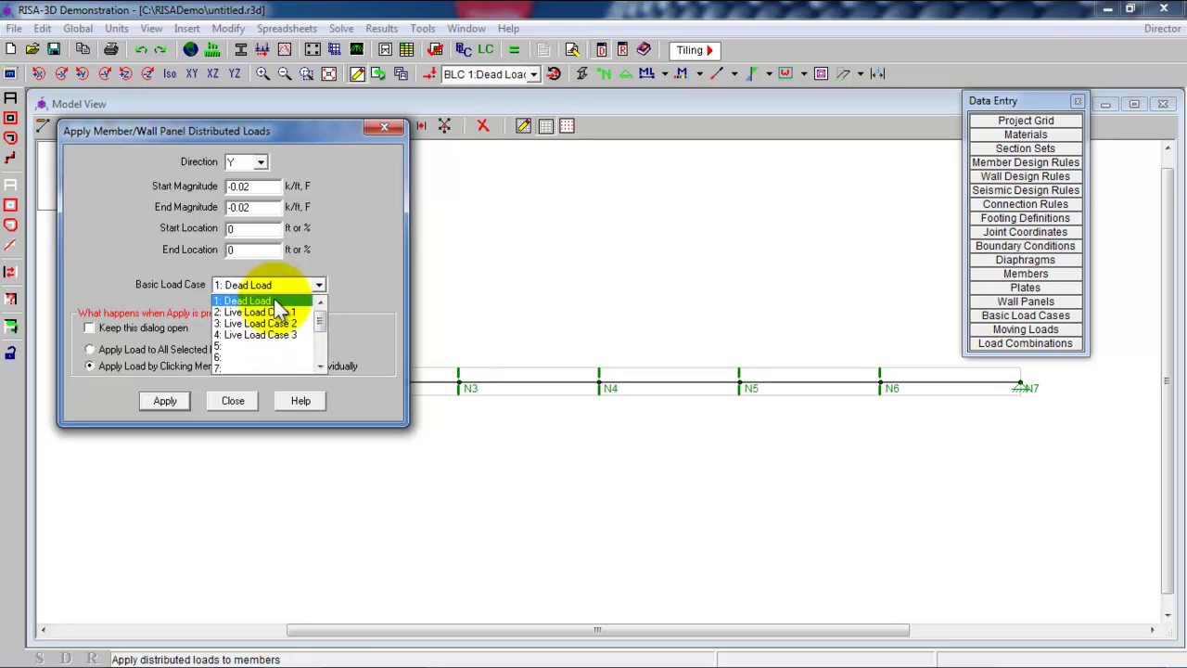
left_click(269, 301)
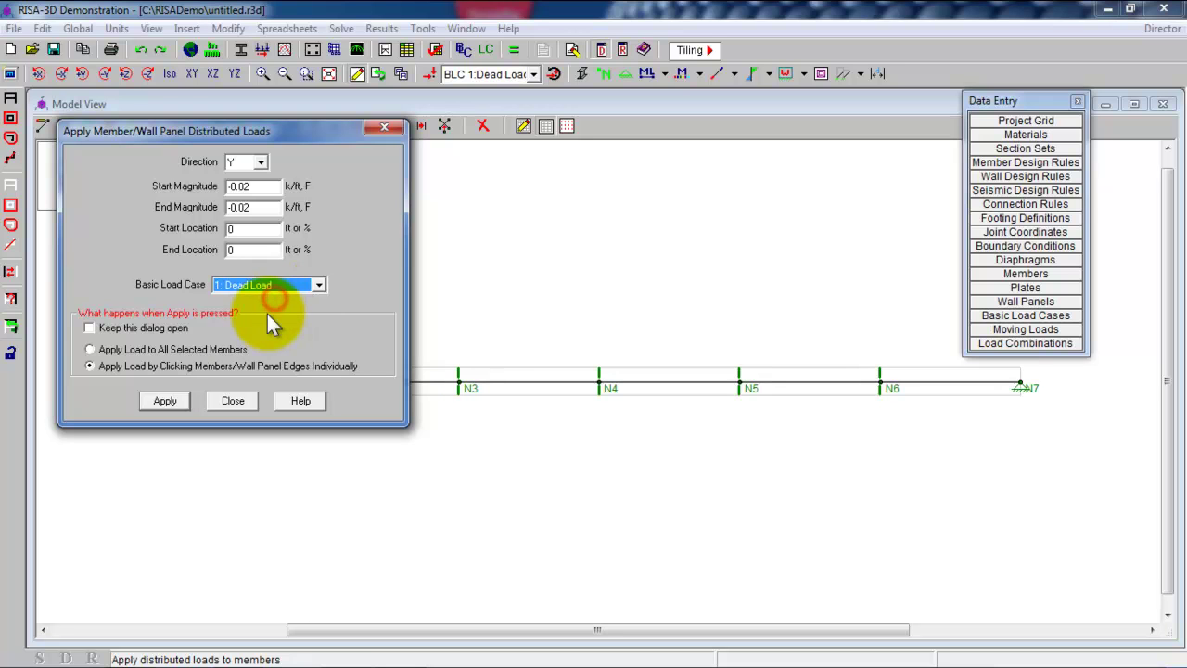
left_click(128, 330)
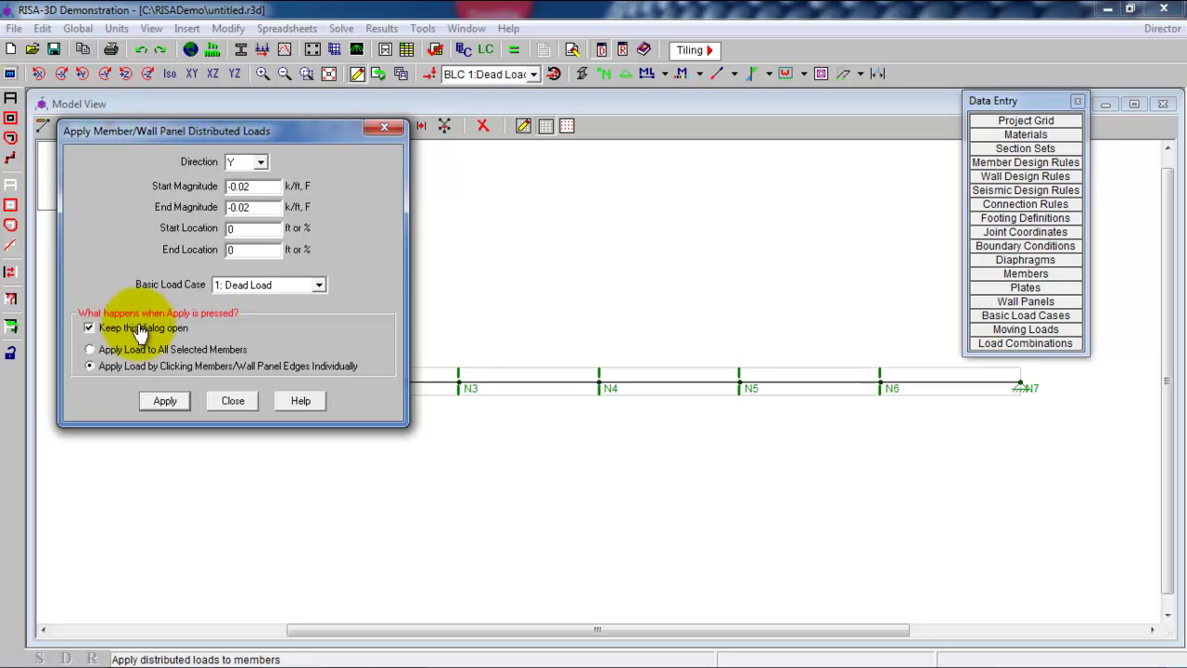
left_click(165, 402)
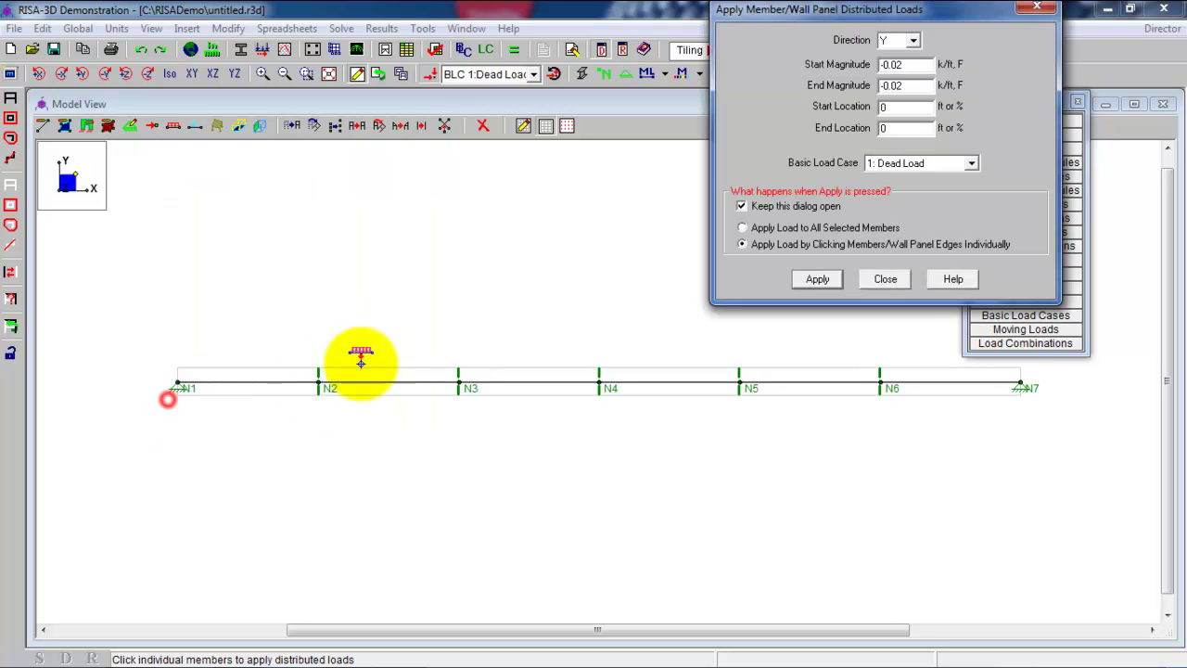
- Apply the -0.02 k/ft dead load to members N1-N2 through N6-N7, keeping direction Y
left_click(275, 381)
left_click(347, 379)
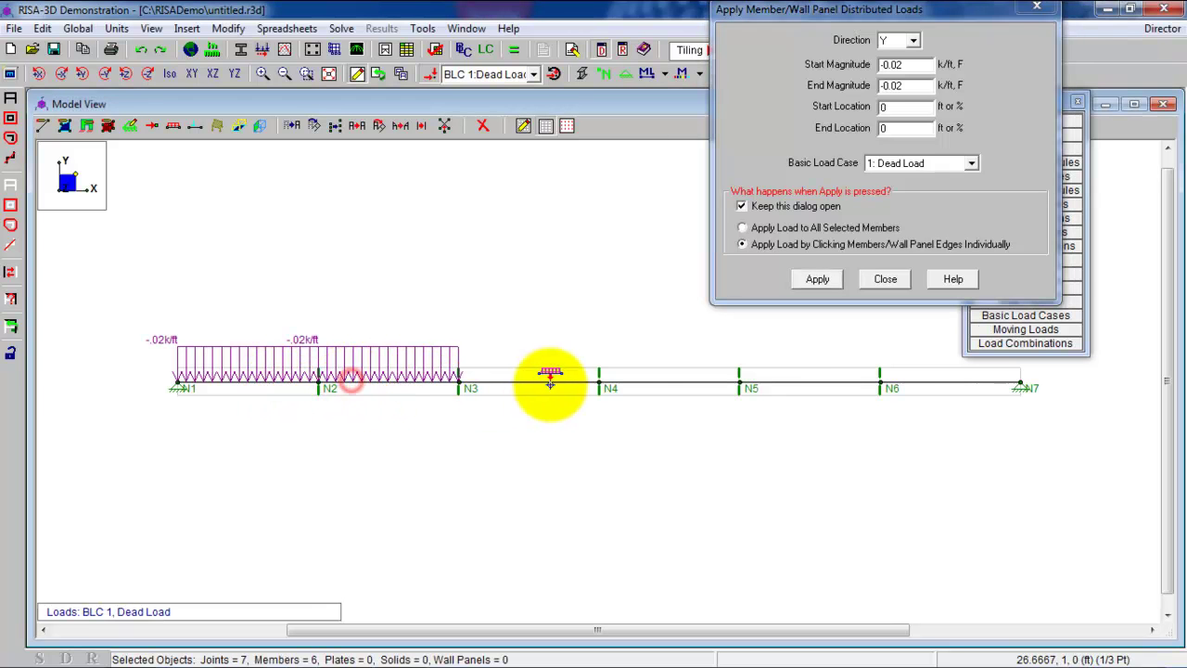
left_click(551, 380)
left_click(696, 380)
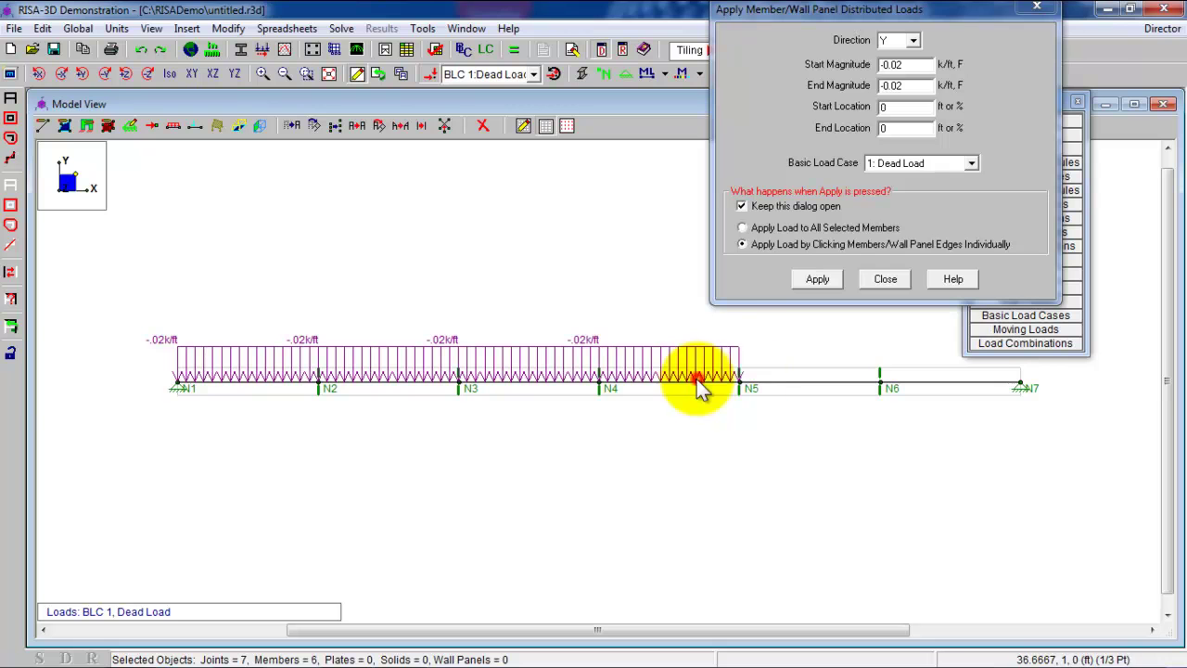
left_click(818, 380)
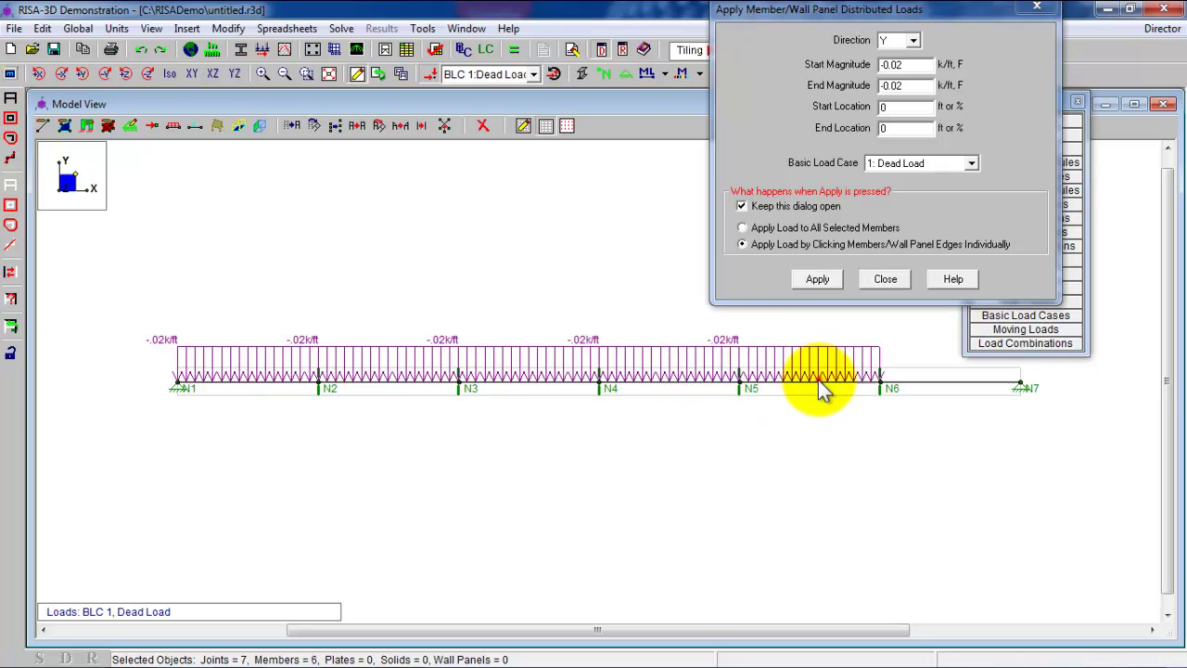
left_click(941, 375)
left_click(913, 42)
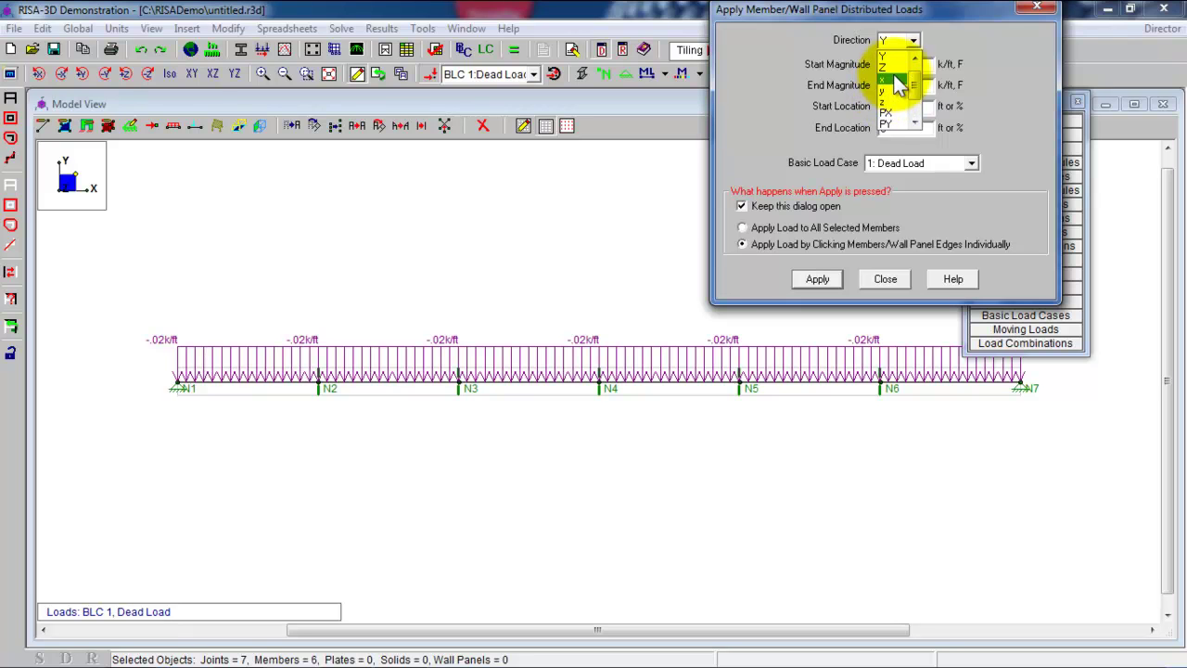
left_click(897, 56)
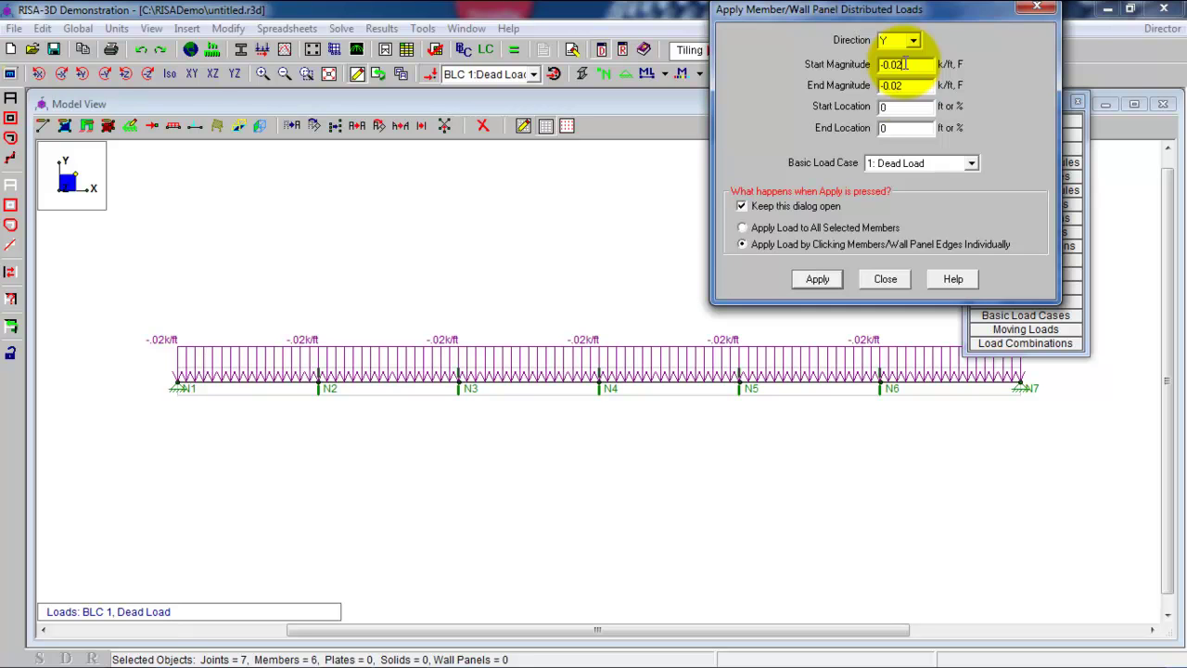
- Change the distributed load to -0.05 k/ft and assign it to Live Load Case 1
left_click(914, 63)
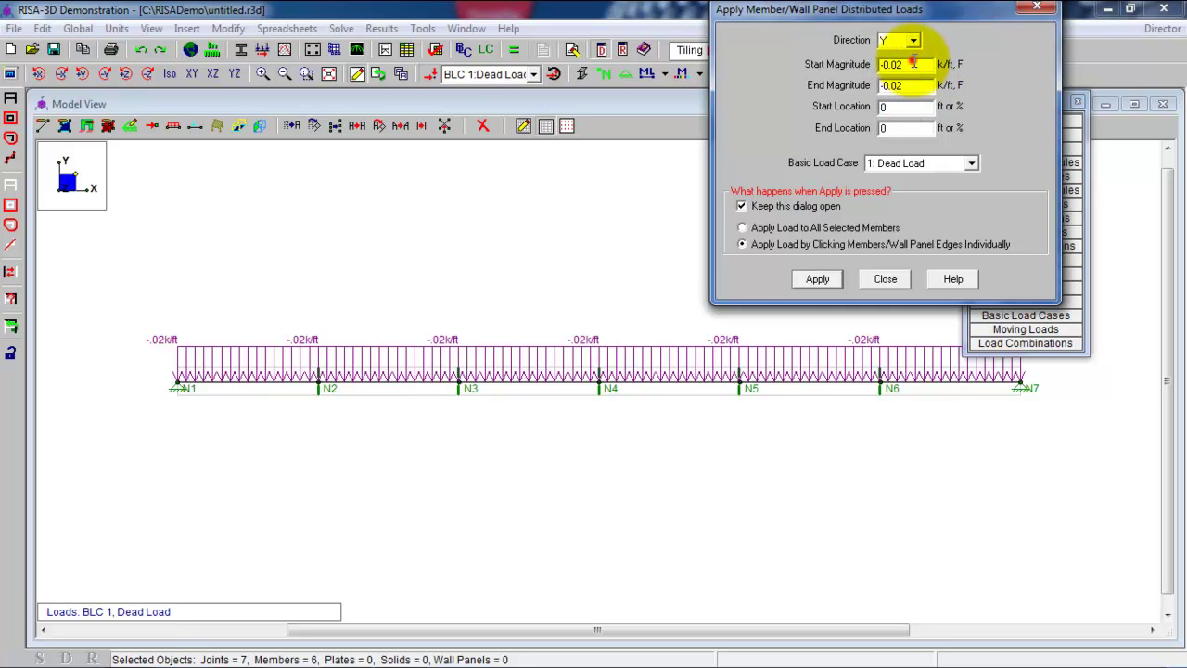
left_click_drag(896, 64, 955, 69)
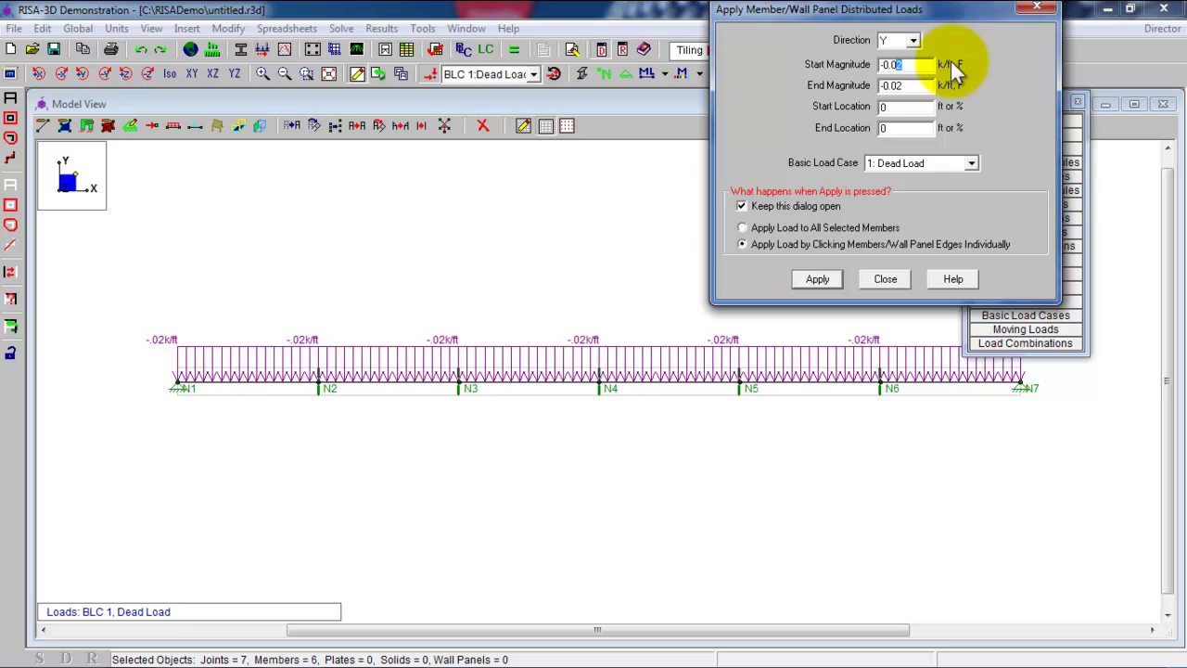
type("5")
left_click(917, 86)
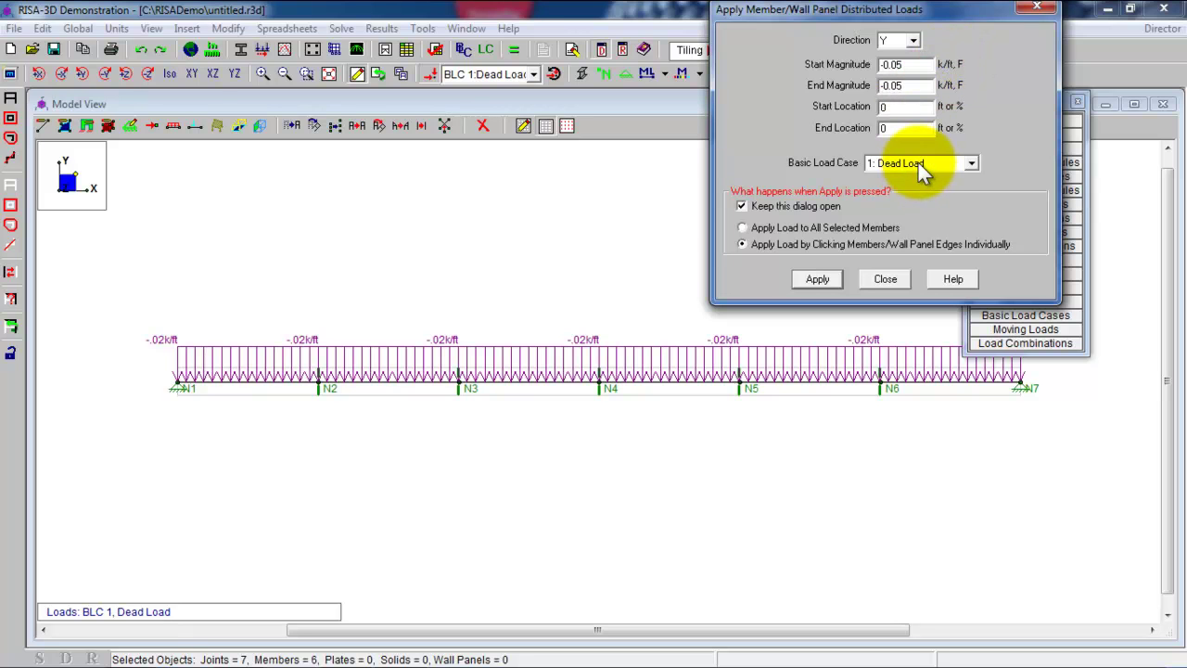
left_click(918, 163)
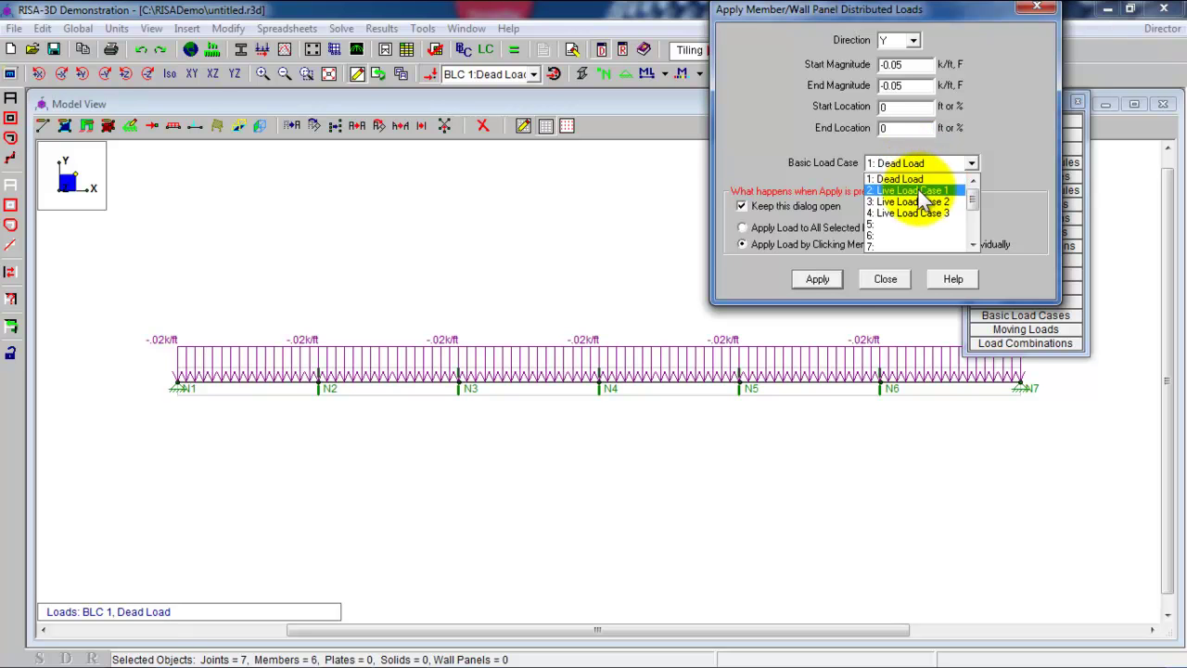
left_click(917, 189)
left_click(815, 280)
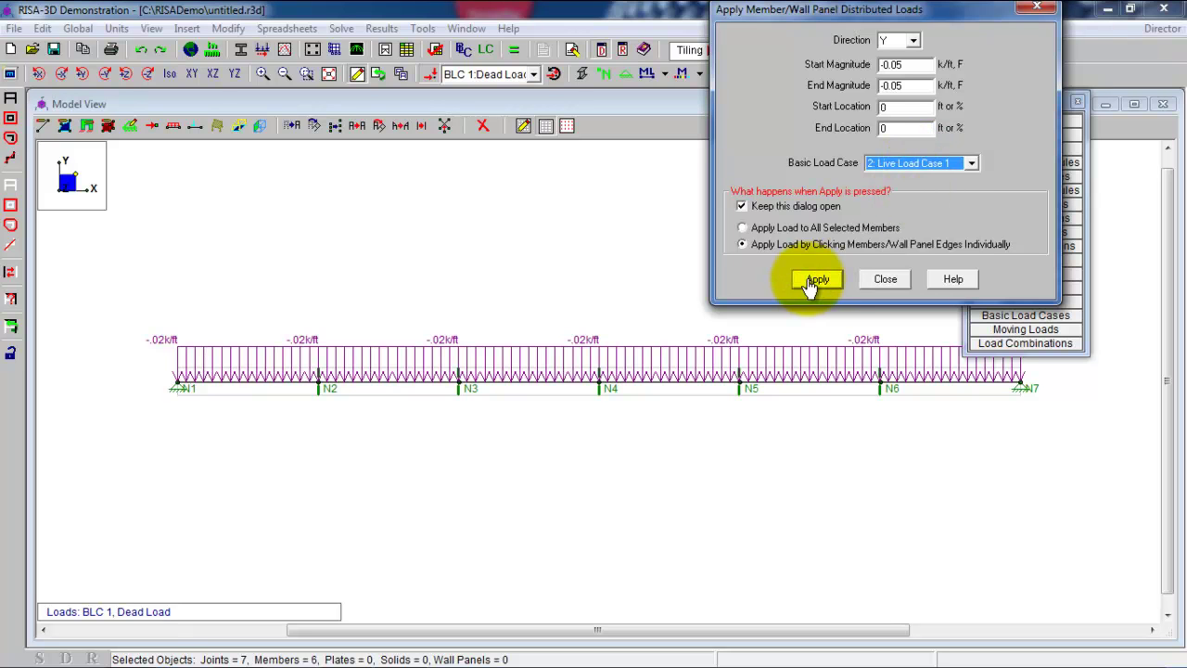
- Apply the -0.05 k/ft live load to all six spans, N1-N2 through N6-N7
left_click(209, 379)
left_click(443, 376)
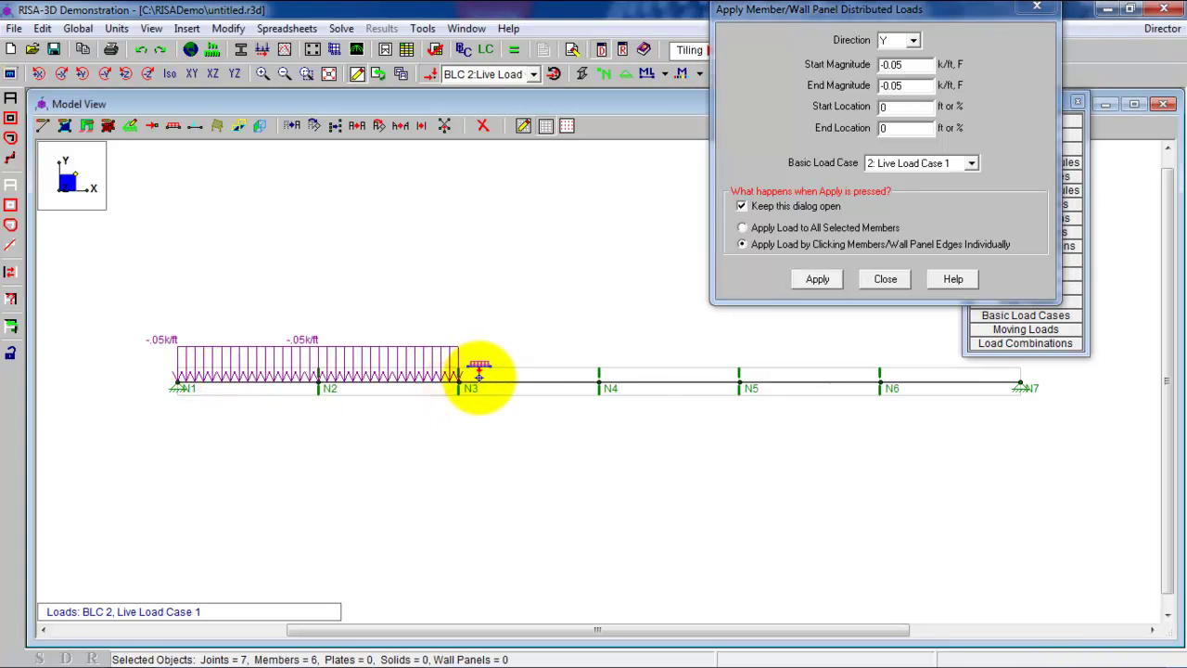
left_click(482, 378)
left_click(634, 382)
left_click(871, 375)
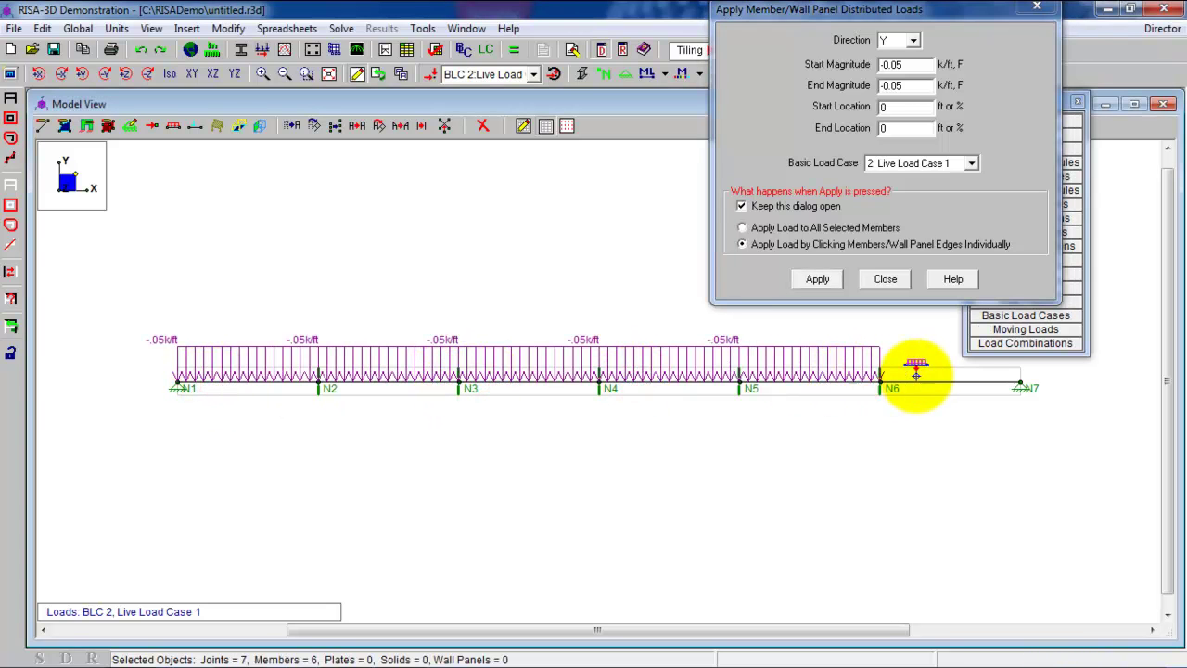
left_click(916, 378)
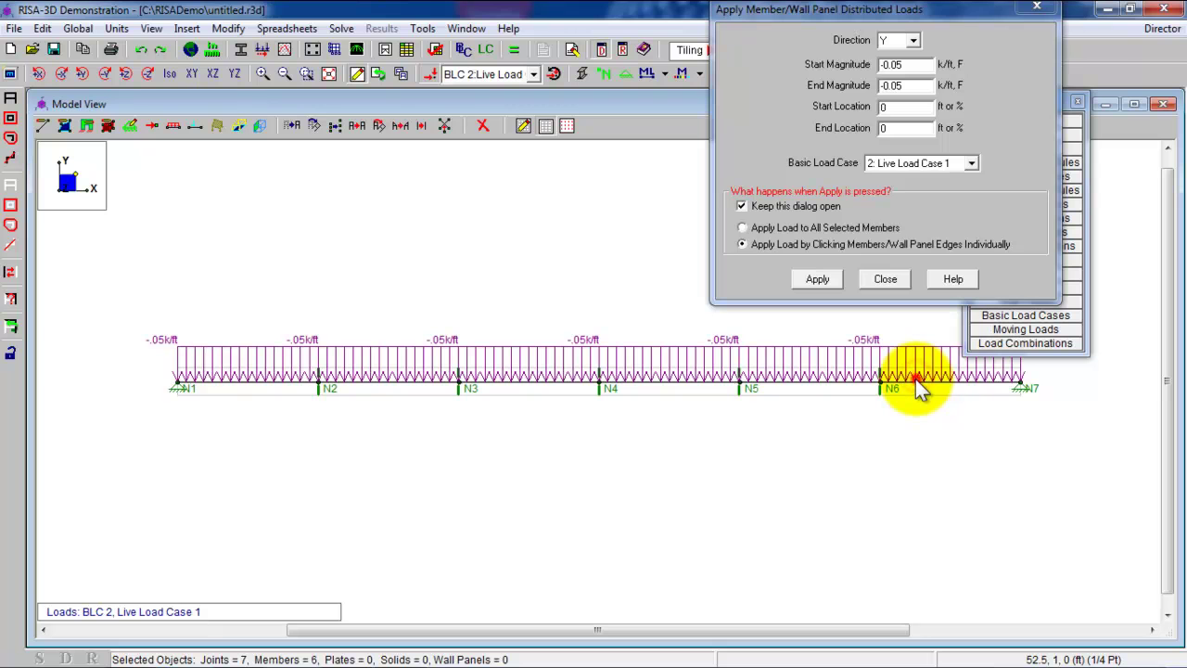
- Load spans N1–N2, N3–N4 and N5–N6 with -0.05 k/ft under Live Load Case 2
left_click(913, 163)
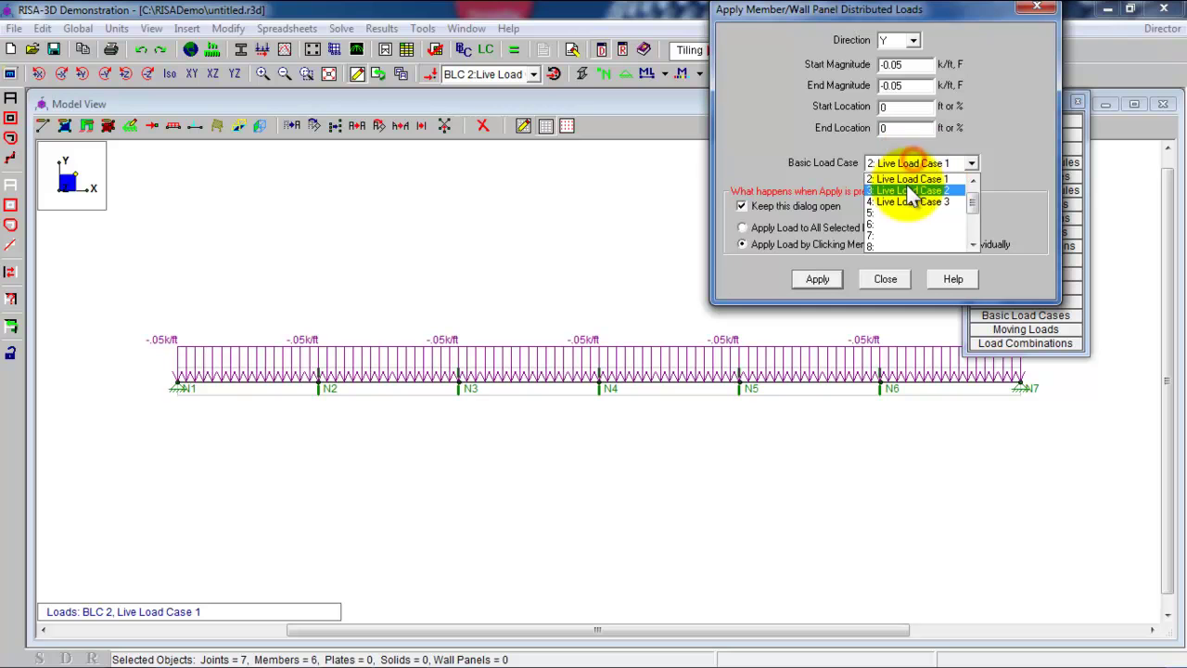
left_click(909, 190)
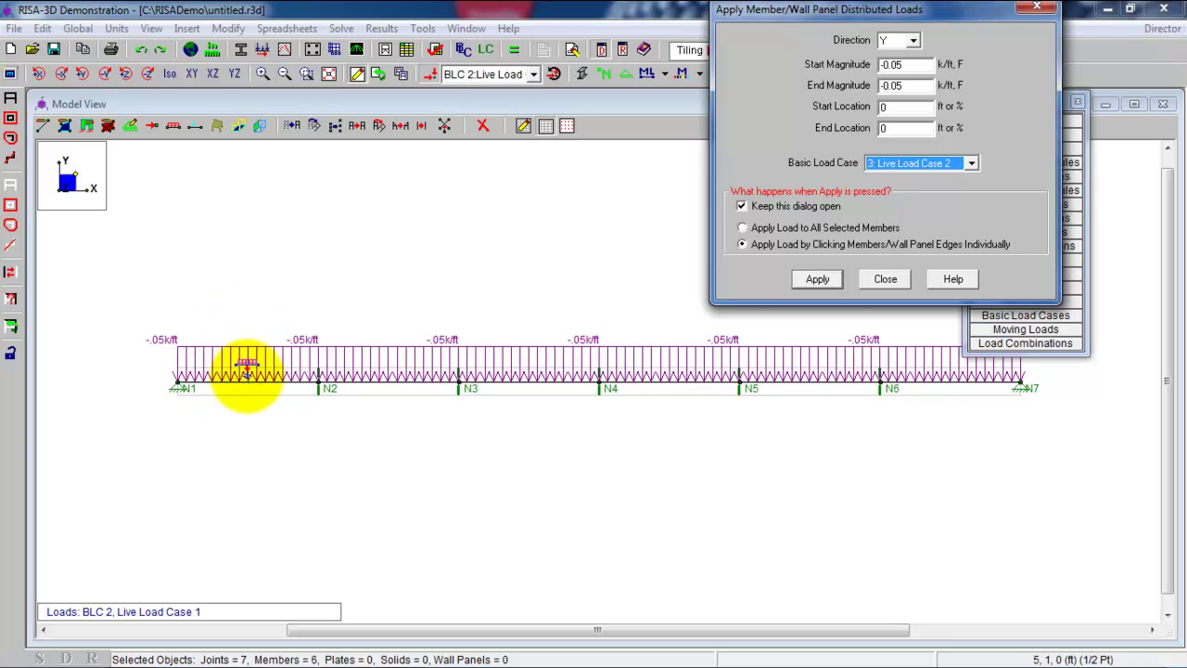
left_click(818, 279)
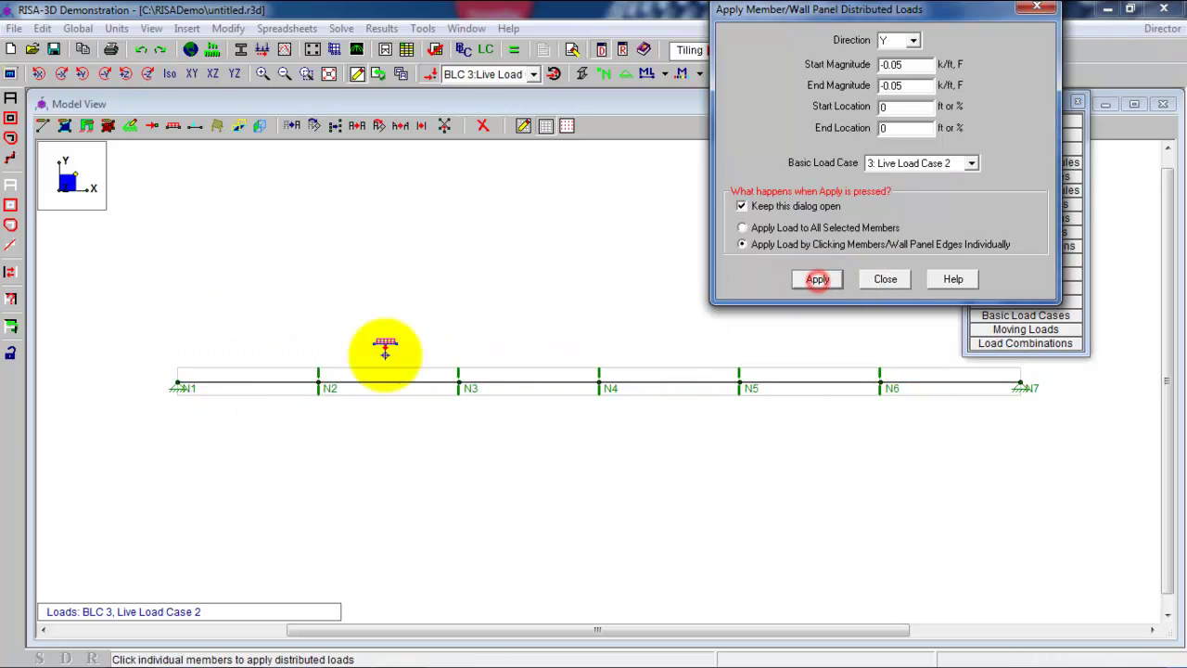
left_click(207, 381)
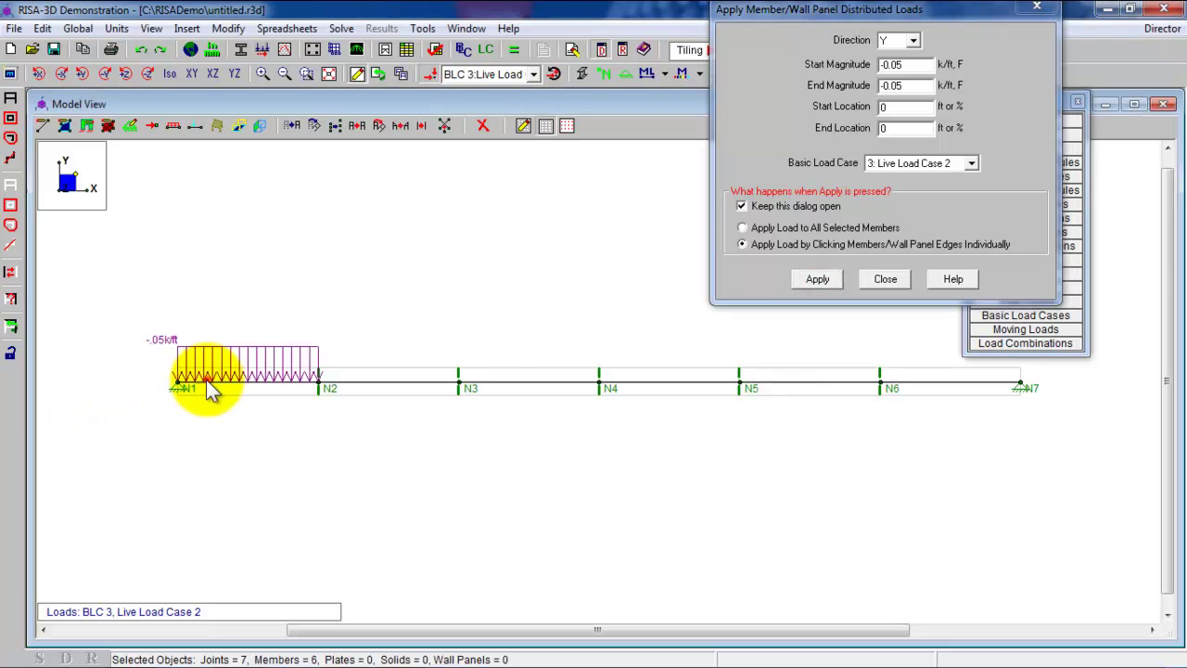
left_click(560, 381)
left_click(798, 379)
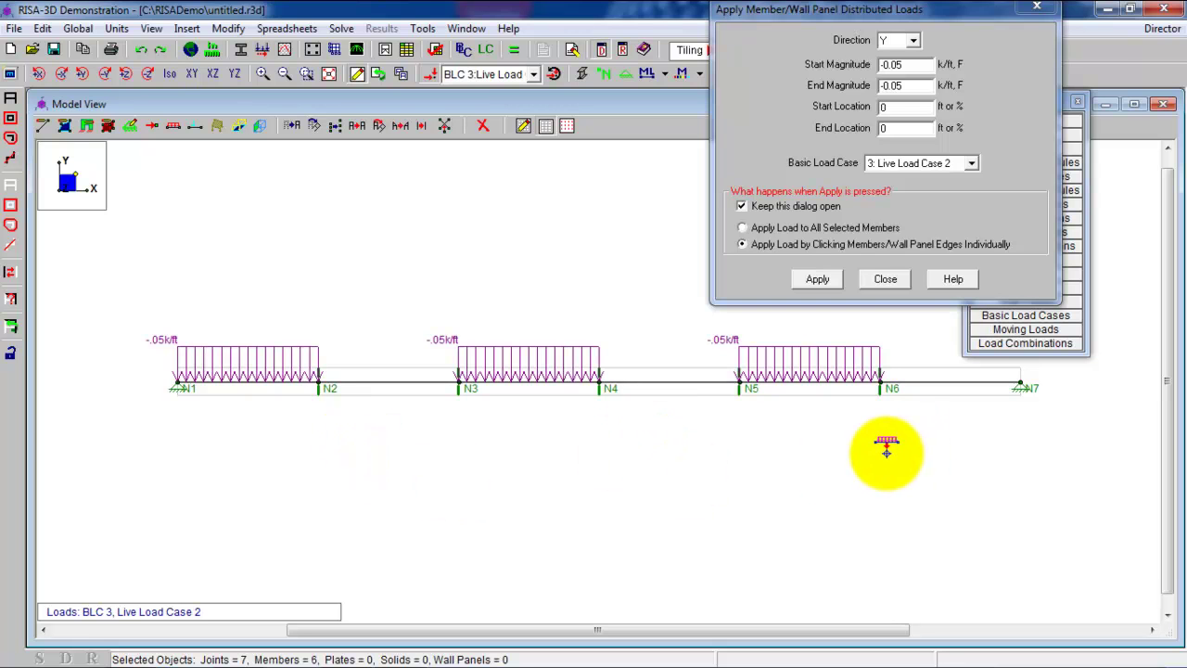
- Load spans N2–N3, N4–N5 and N6–N7 with -0.05 k/ft under Live Load Case 3
left_click(915, 165)
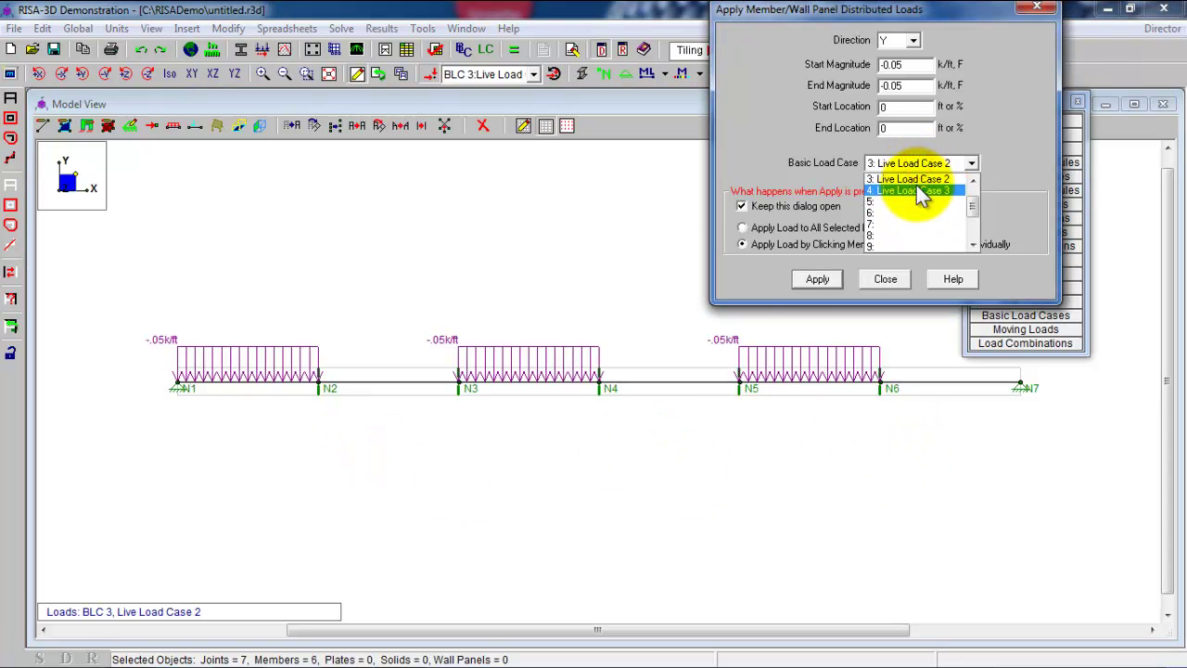
left_click(915, 185)
left_click(815, 279)
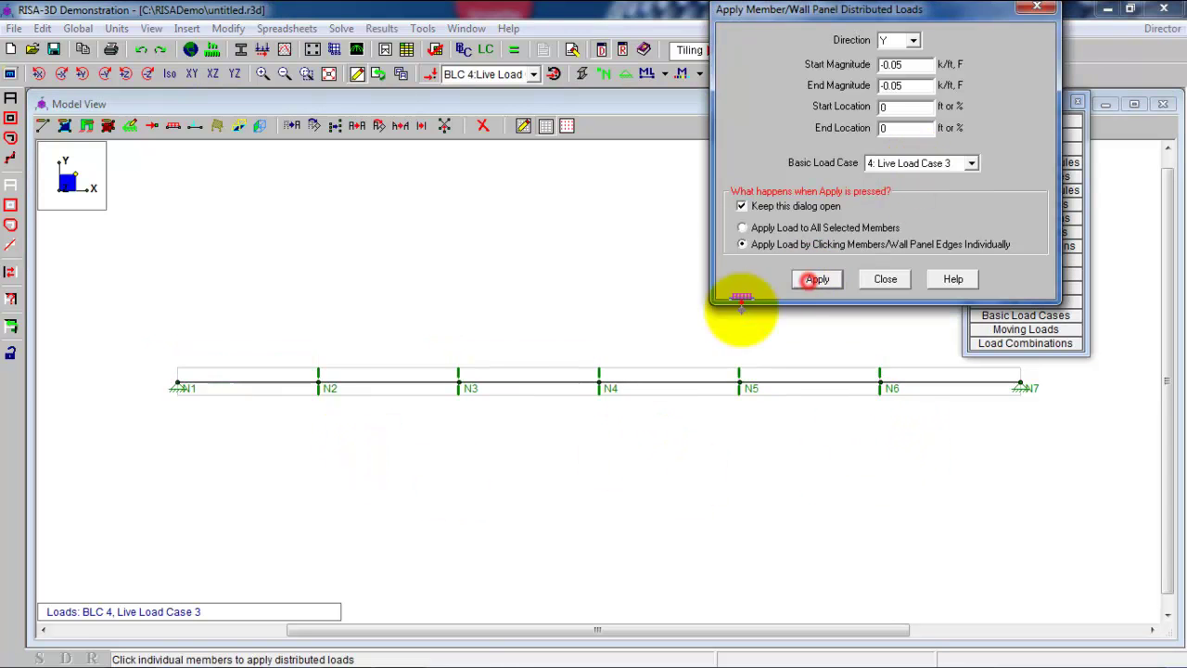
left_click(353, 380)
left_click(637, 378)
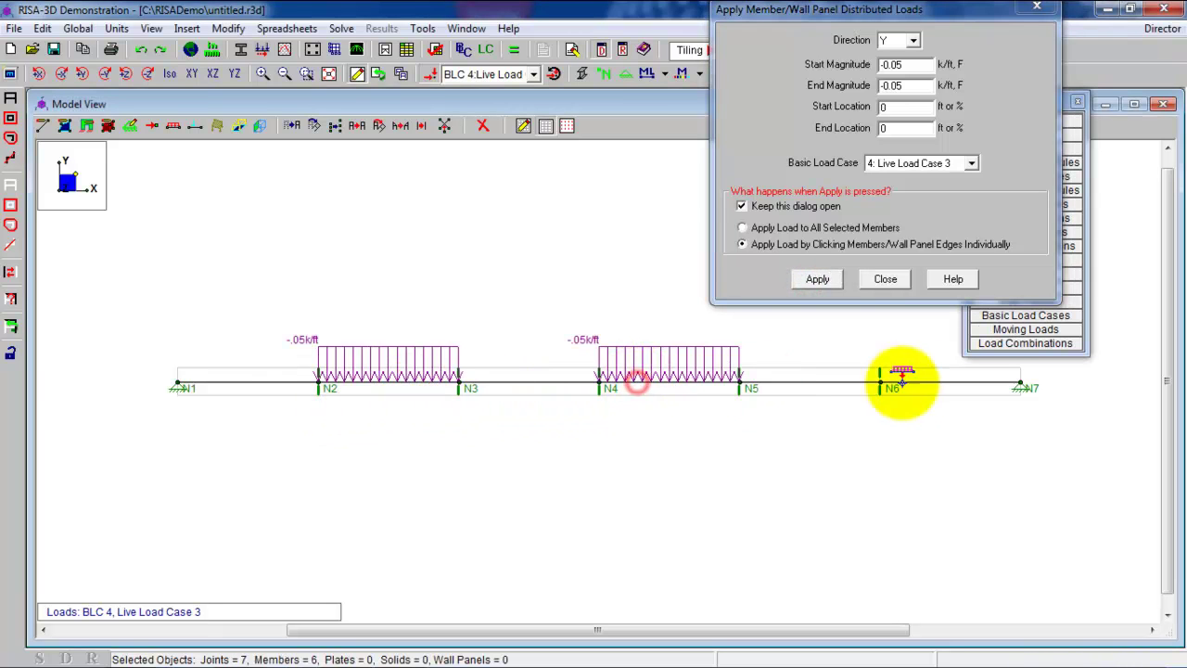
left_click(923, 375)
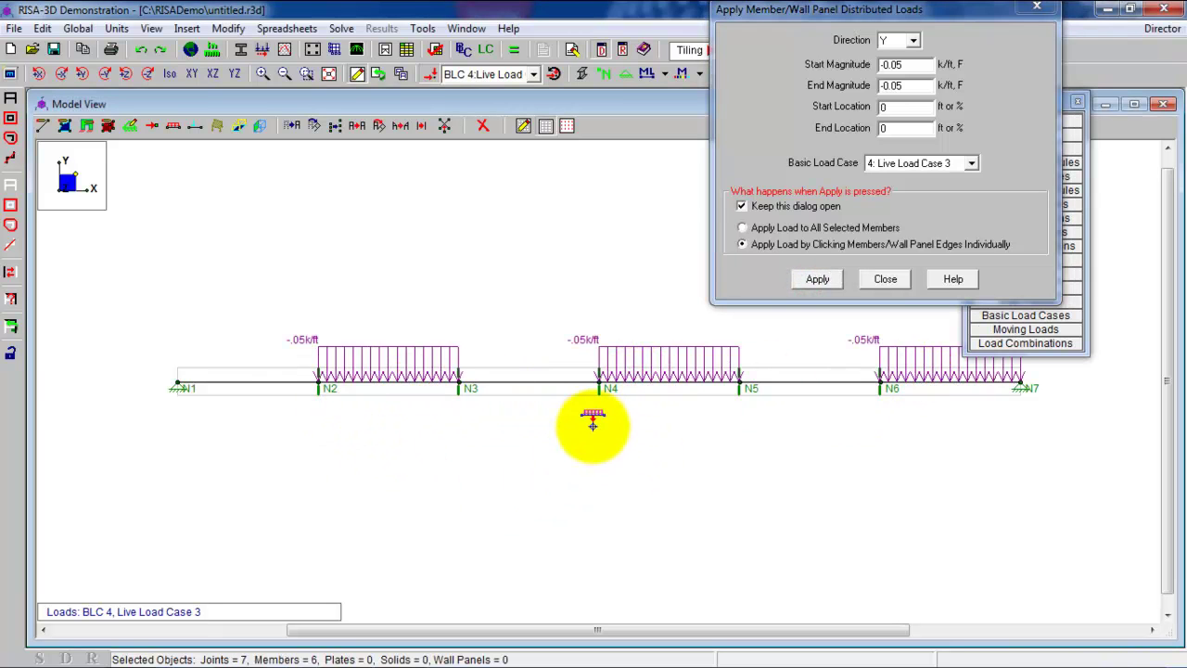
- Close the distributed load dialog and briefly view, then close, the empty Load Combinations spreadsheet
left_click(890, 283)
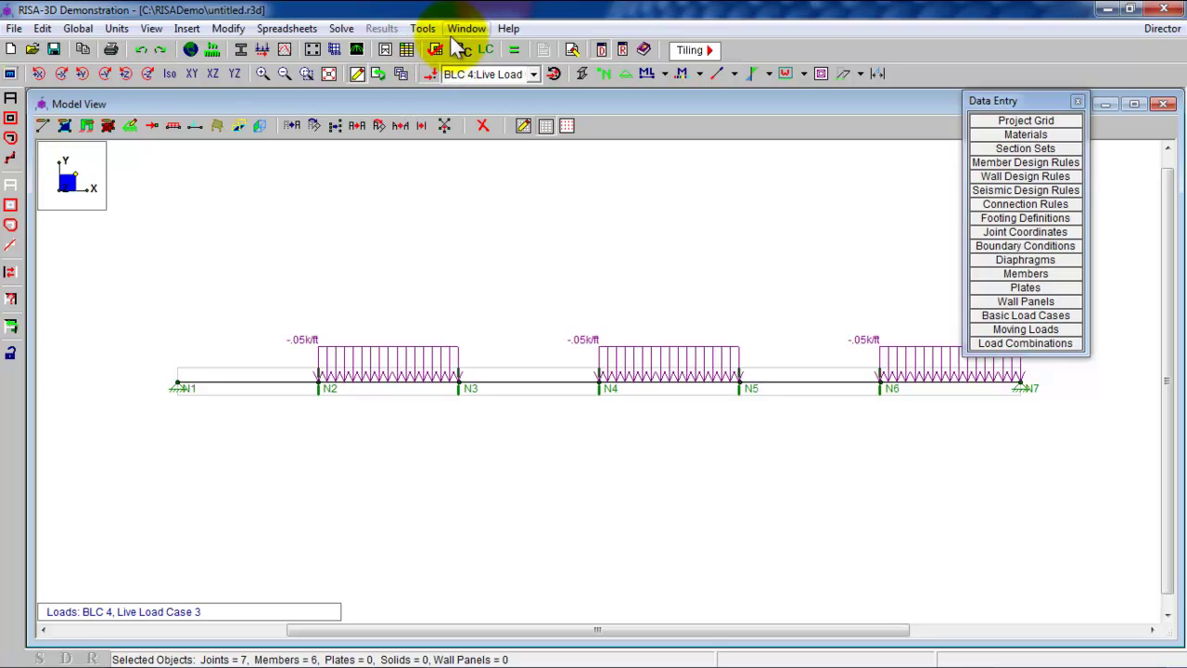
left_click(485, 52)
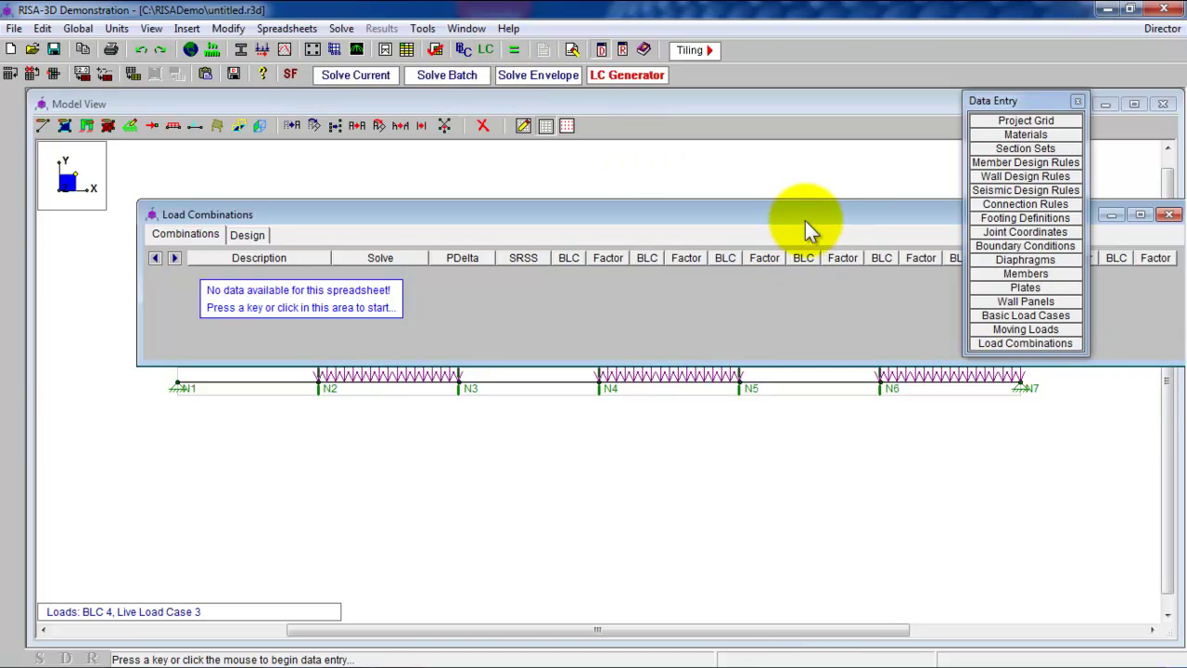
left_click_drag(805, 221, 689, 246)
left_click_drag(847, 239, 919, 443)
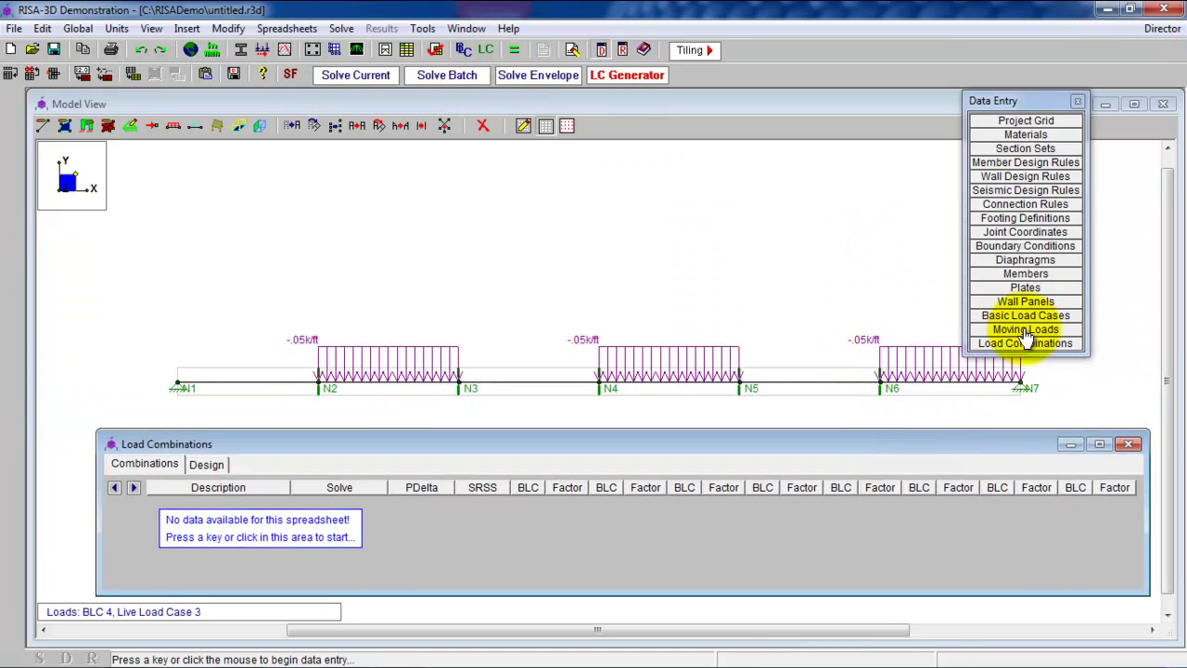
left_click(1130, 444)
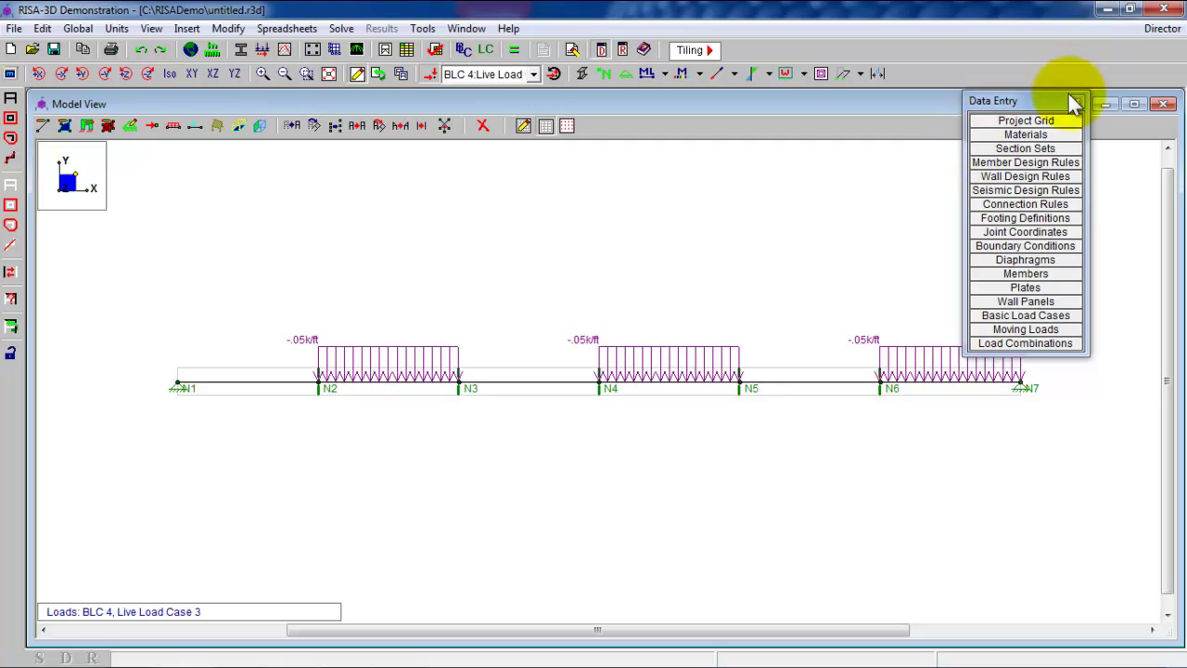
left_click_drag(1061, 95, 1044, 54)
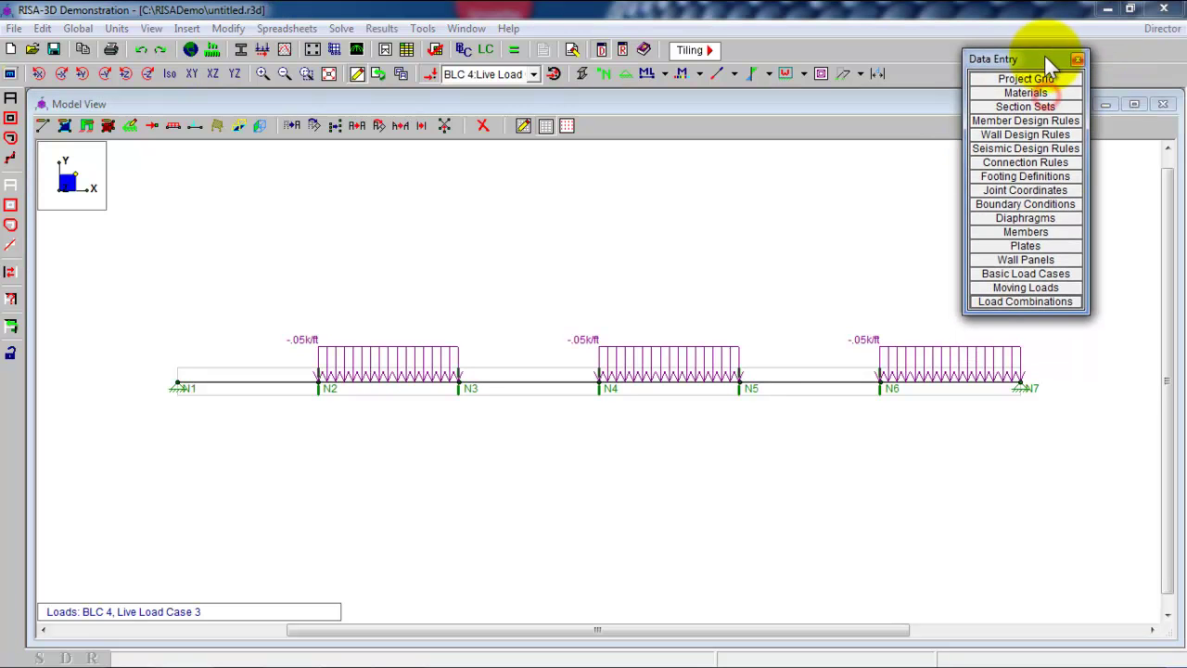
- Open Load Combinations and name the first row 1.2D+1.6L(case 1)
left_click(1025, 302)
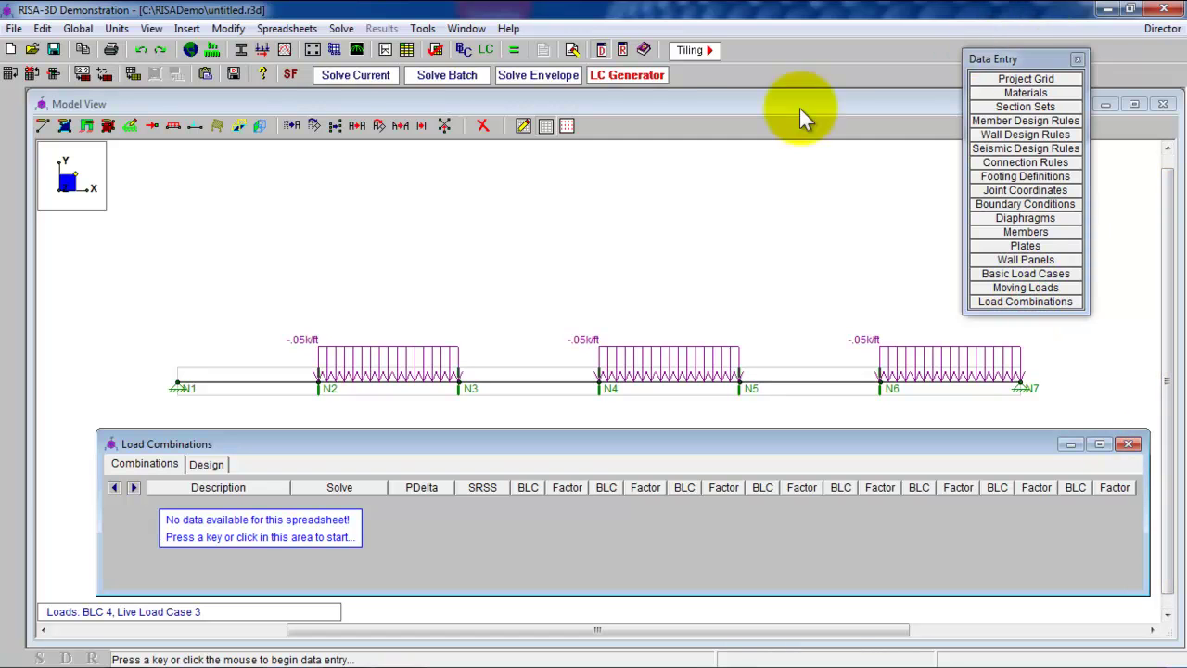
left_click_drag(1039, 60, 1051, 54)
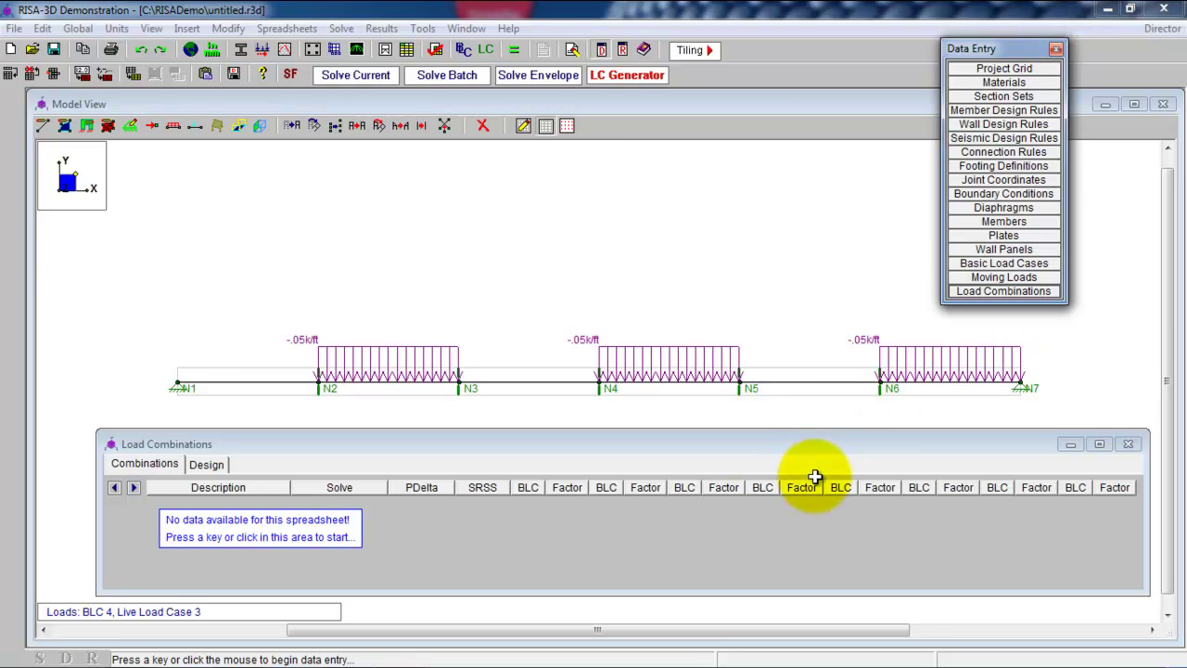
left_click_drag(823, 449, 821, 441)
left_click(605, 517)
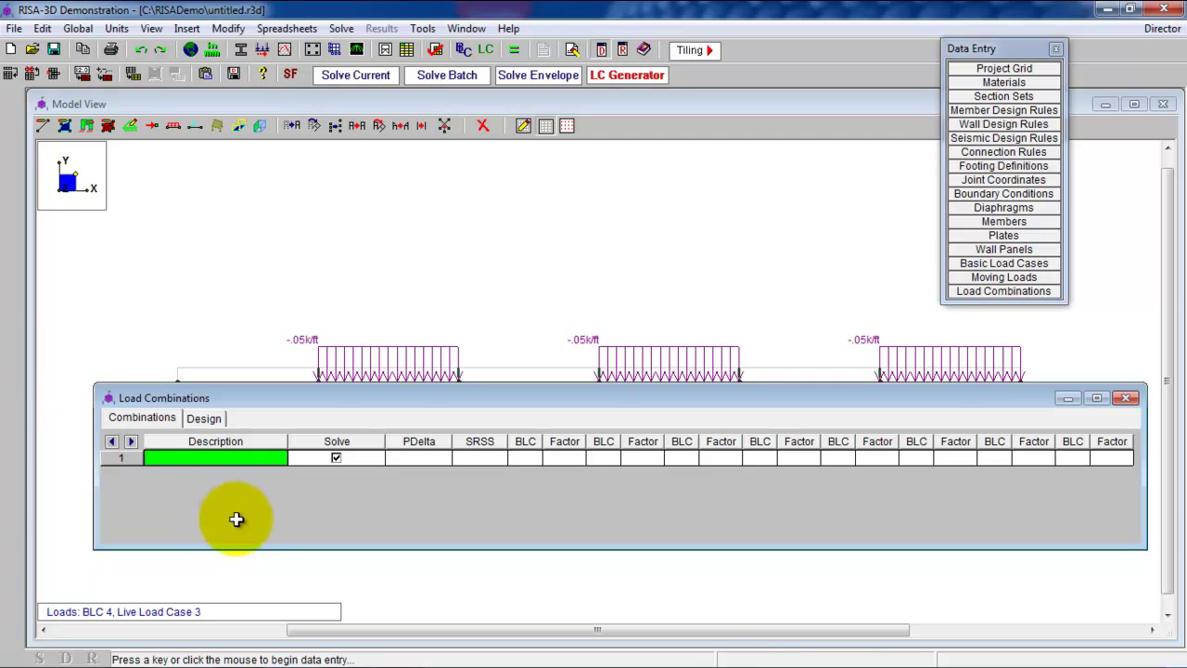
type("1.2D")
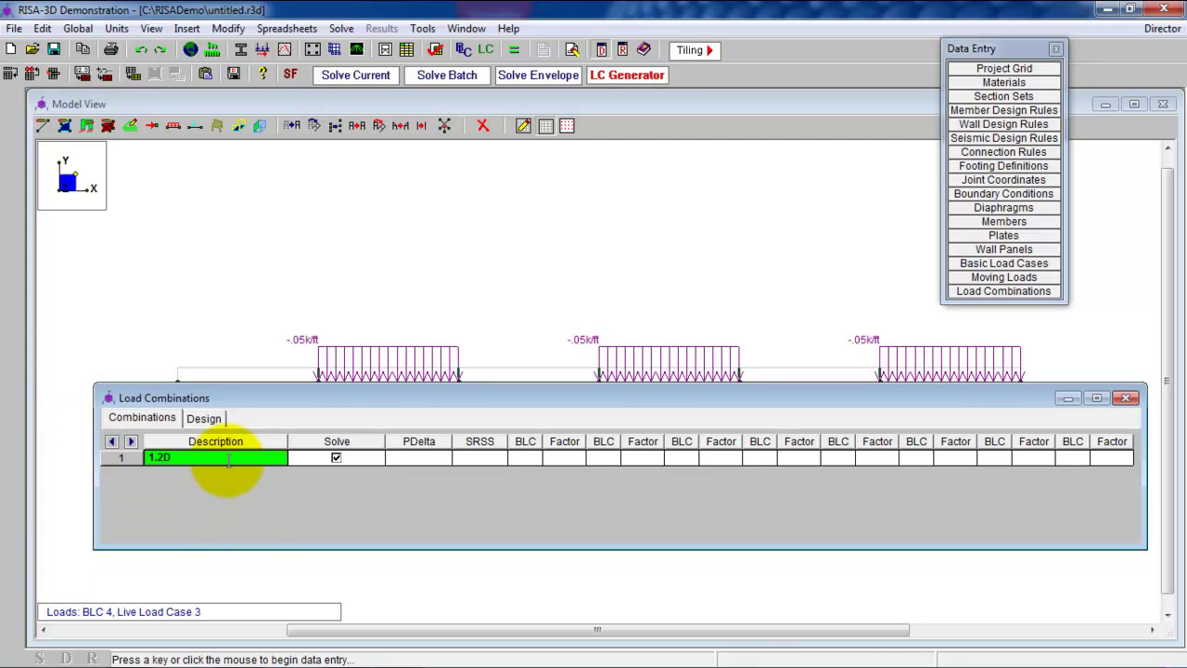
type("+1.6")
type("L(case 1")
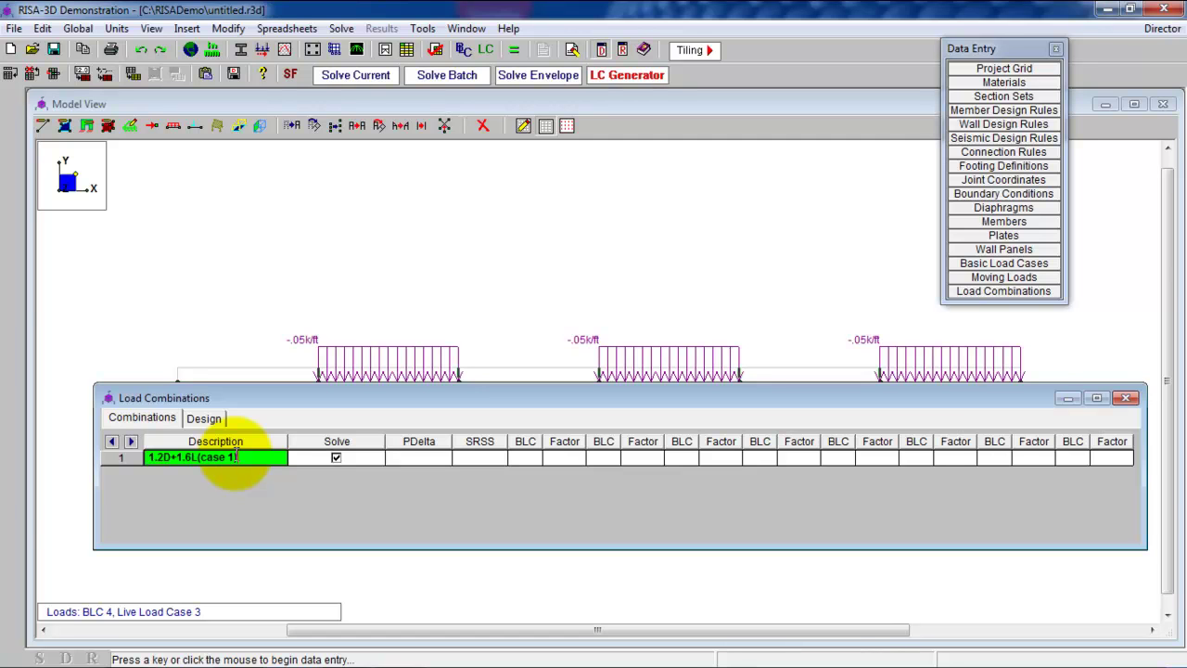
- Set the first combination's dead load (DL) entry with factor 1.2
left_click(525, 459)
left_click(537, 457)
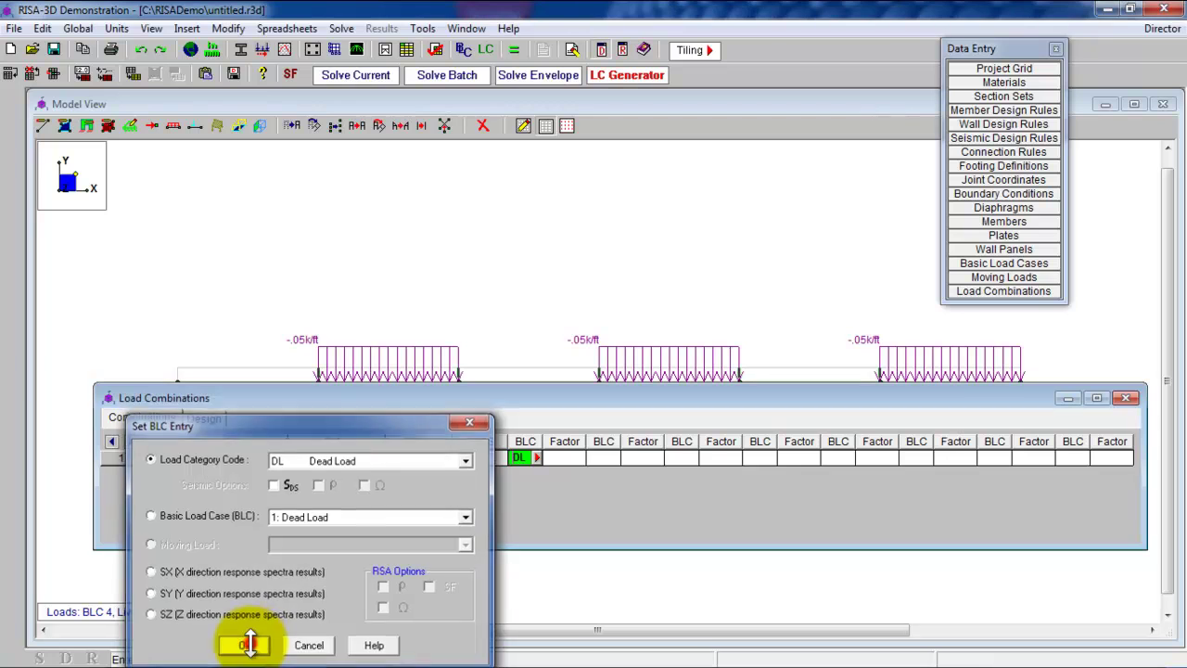
left_click(246, 645)
left_click(567, 457)
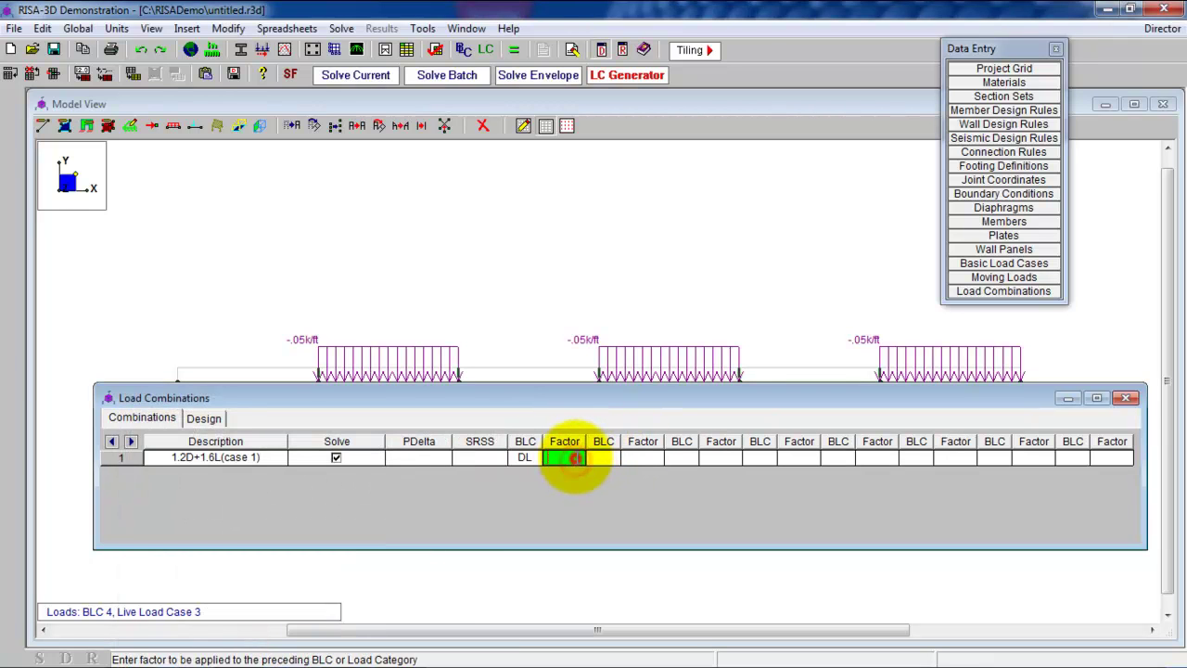
type("1.2")
left_click(604, 458)
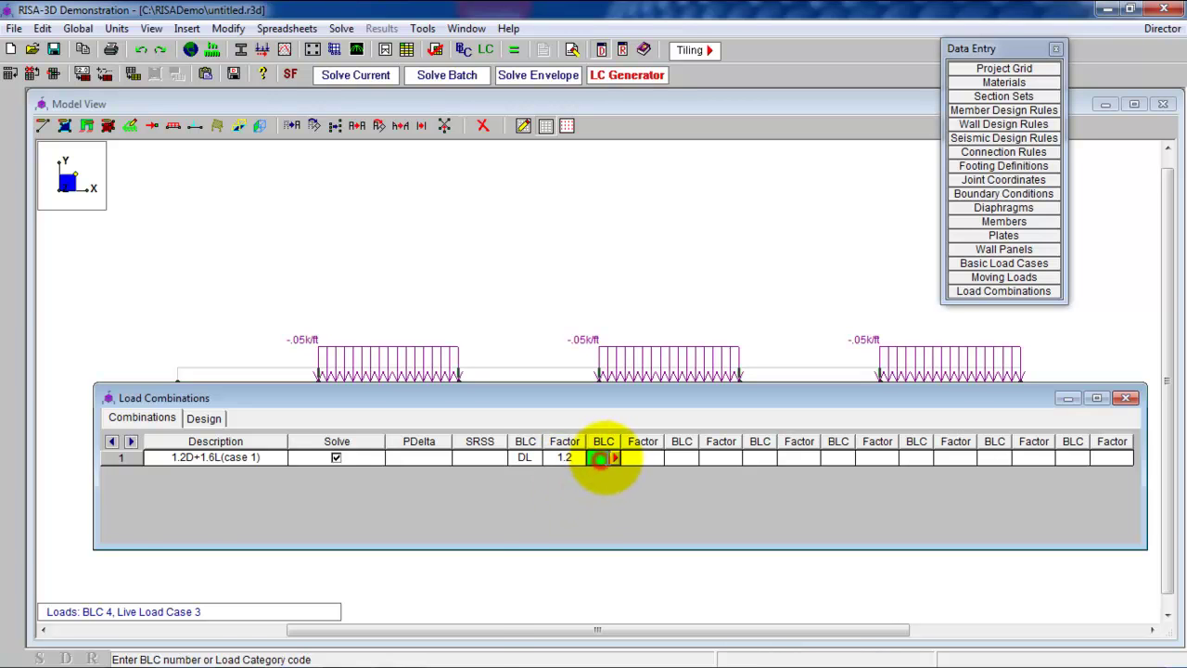
- Add Live Load Case 1 (BLC 2) with factor 1.6 to the first combination
left_click(614, 457)
left_click(199, 518)
left_click(295, 518)
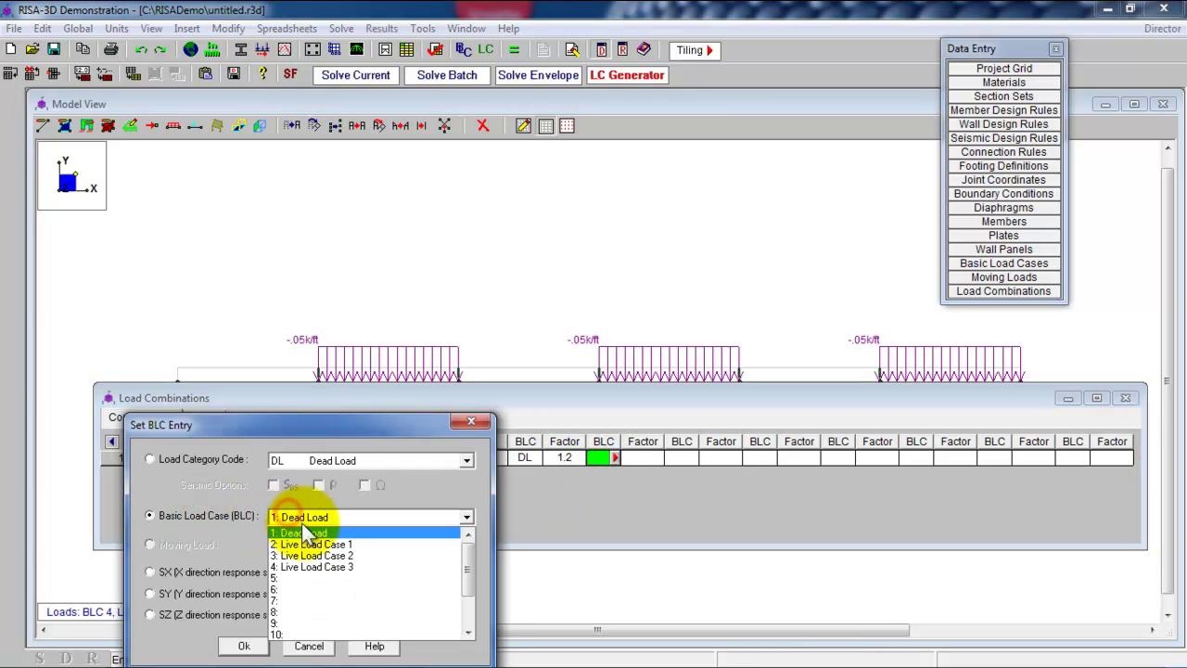
left_click(306, 543)
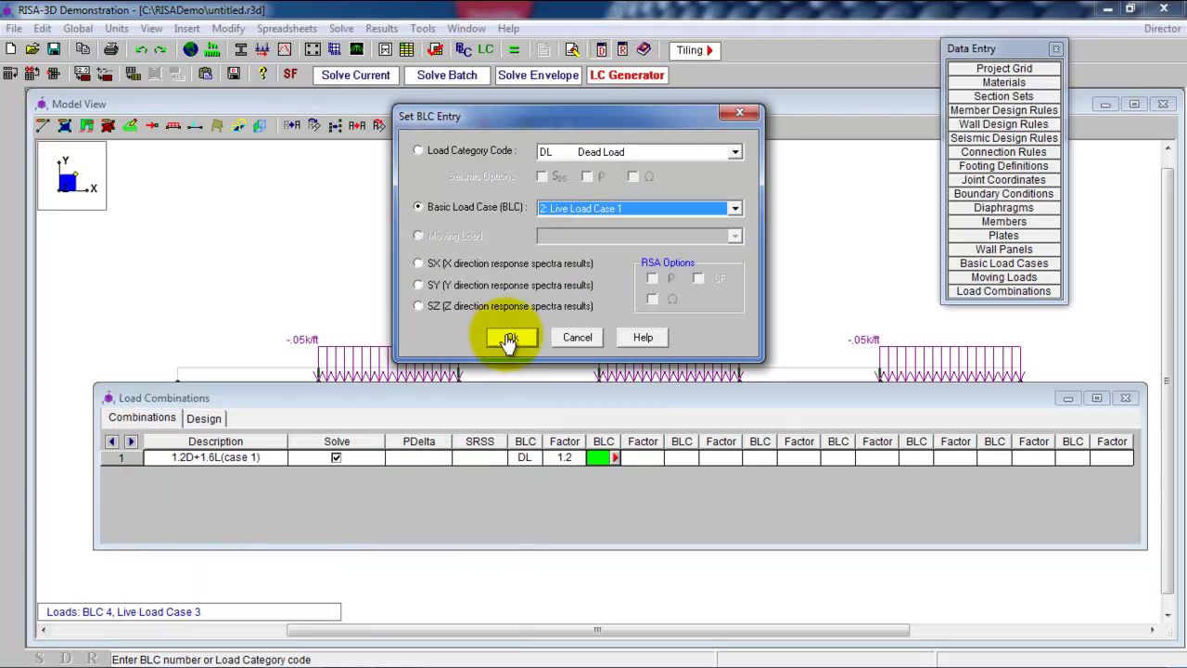
left_click(502, 340)
left_click(632, 453)
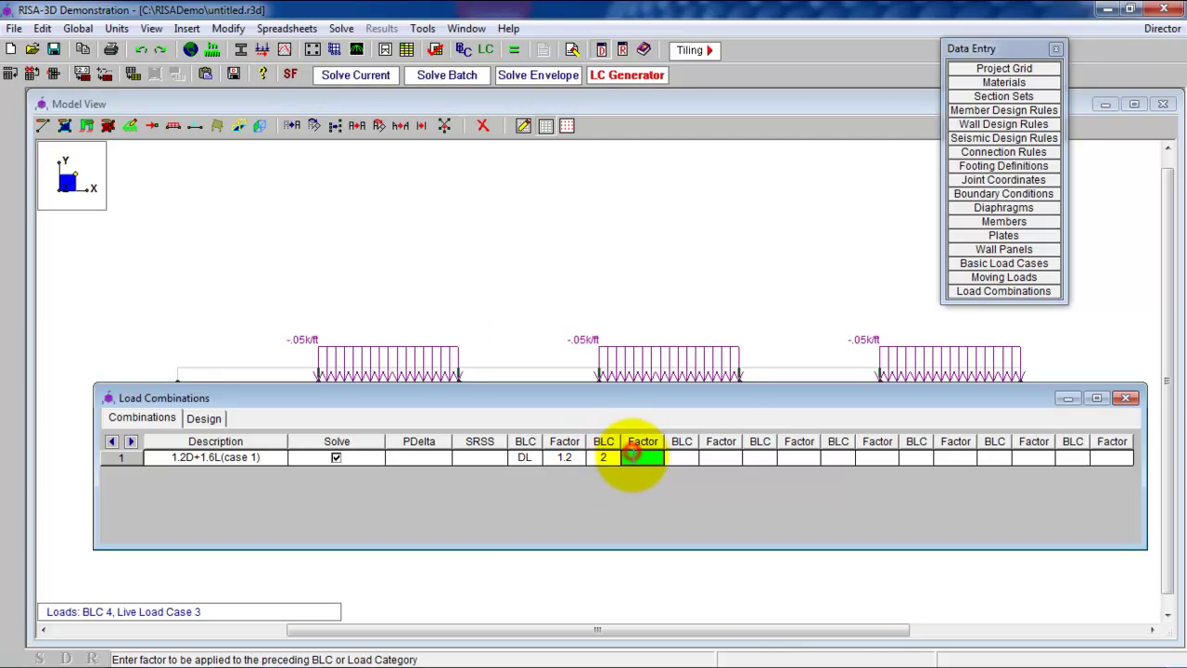
type("1.6")
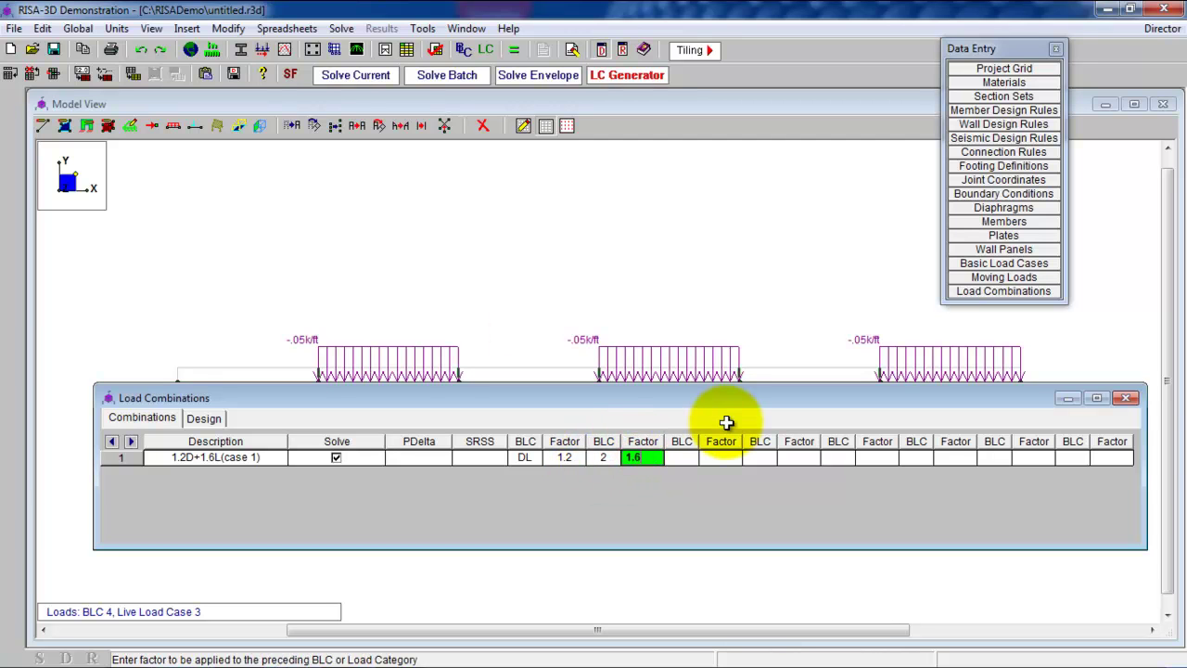
key("Return")
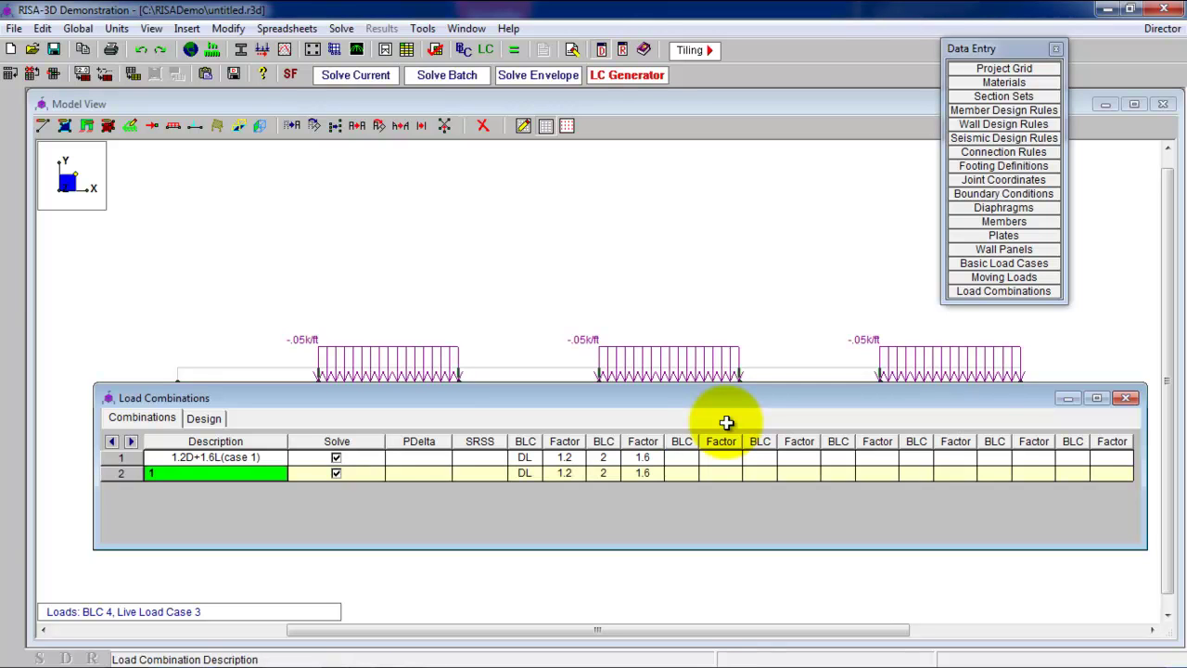
- Name row 2 1.2D+1.6L(case2) and set its live load entry to BLC 3
type("1.2D+1.6L(case2)")
key("Tab")
key("Tab")
key("Tab")
key("Tab")
key("Tab")
key("Tab")
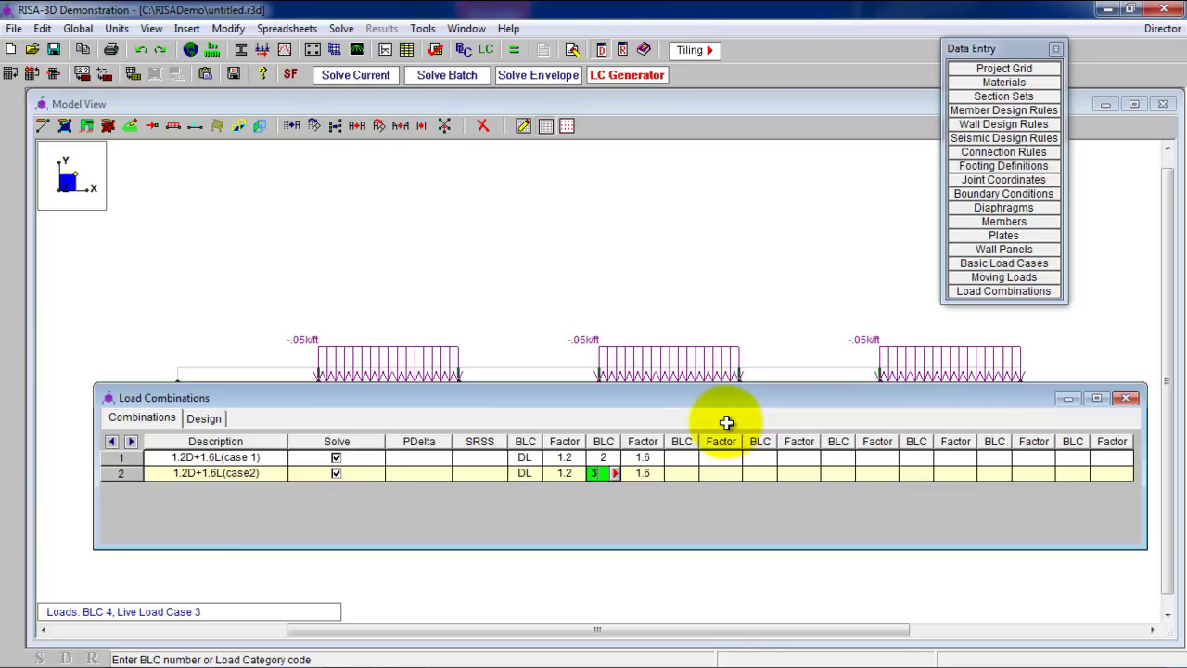
left_click(614, 473)
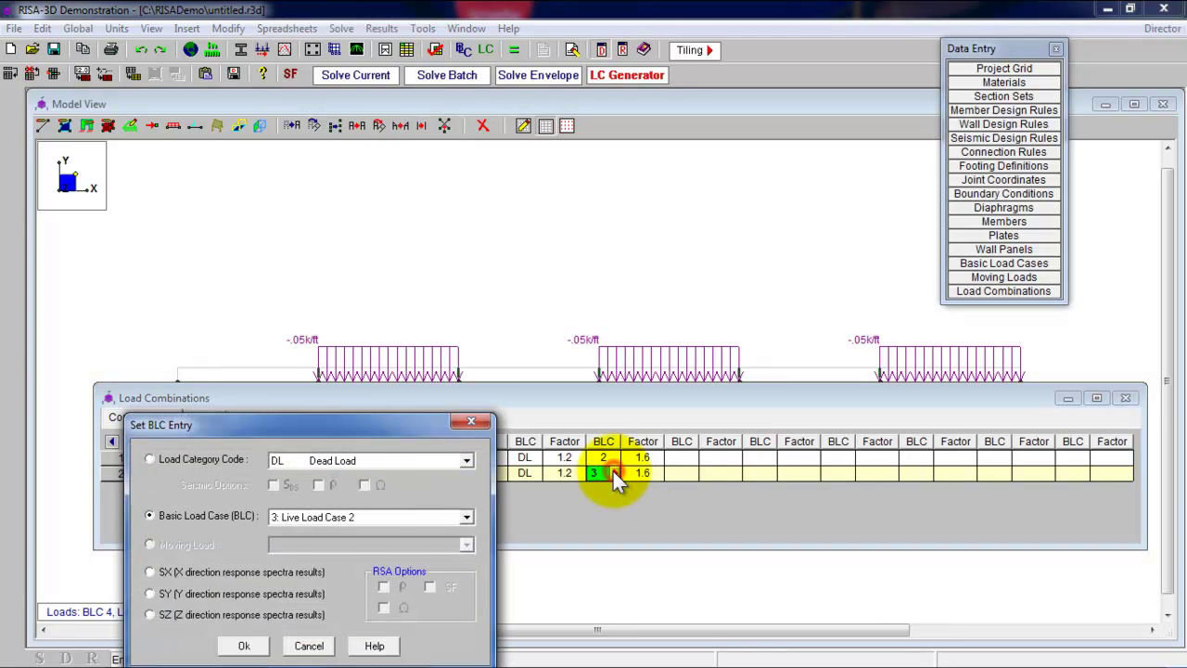
left_click_drag(307, 422, 442, 72)
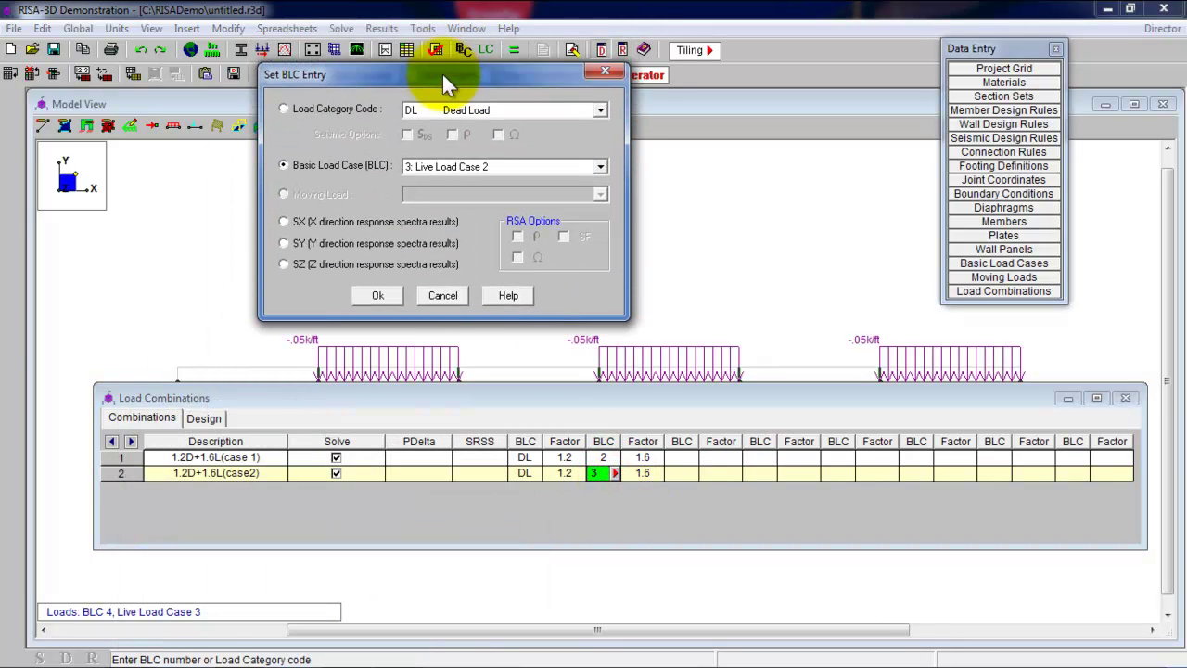
left_click(461, 167)
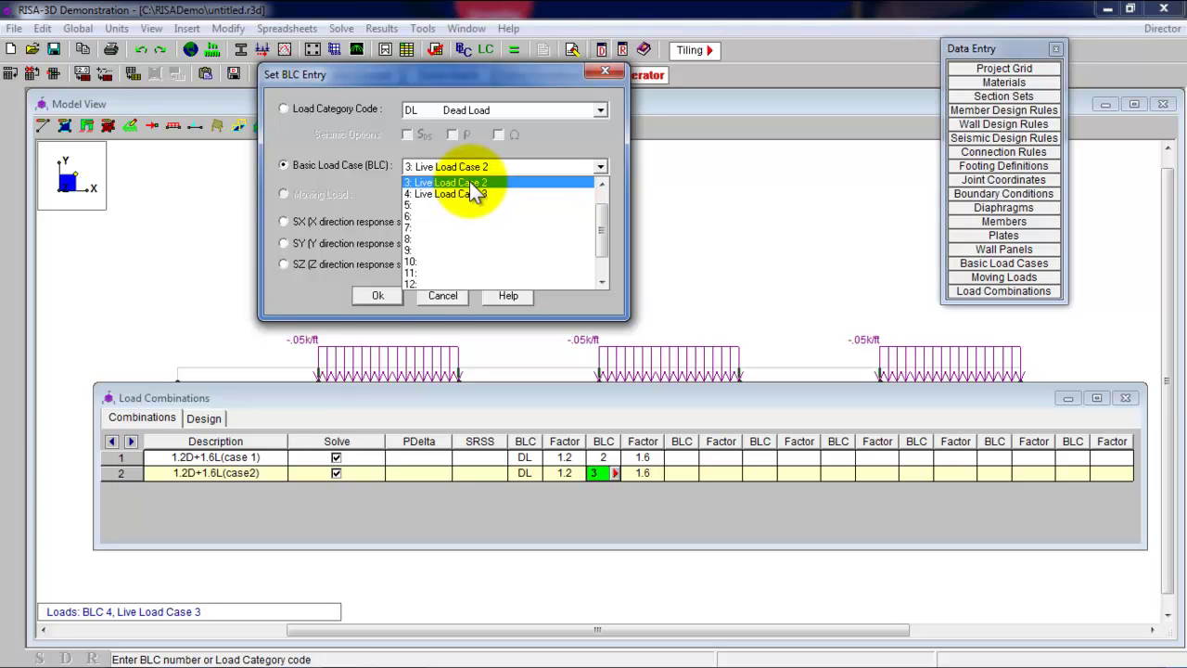
left_click(469, 181)
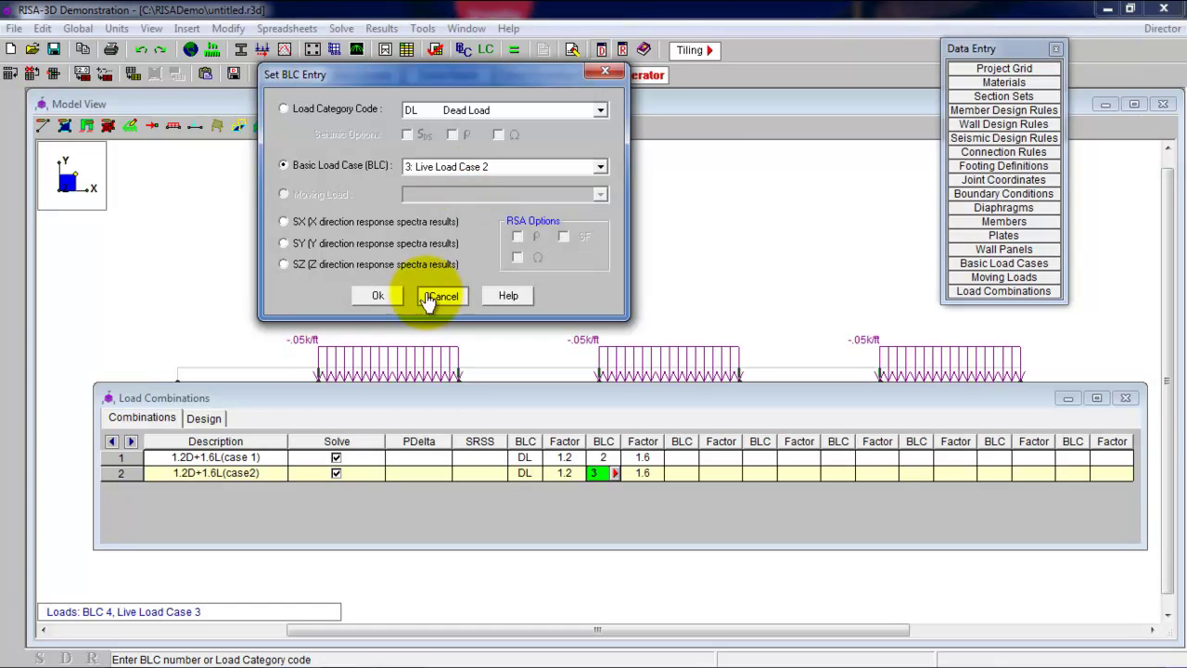
left_click(396, 297)
left_click(688, 473)
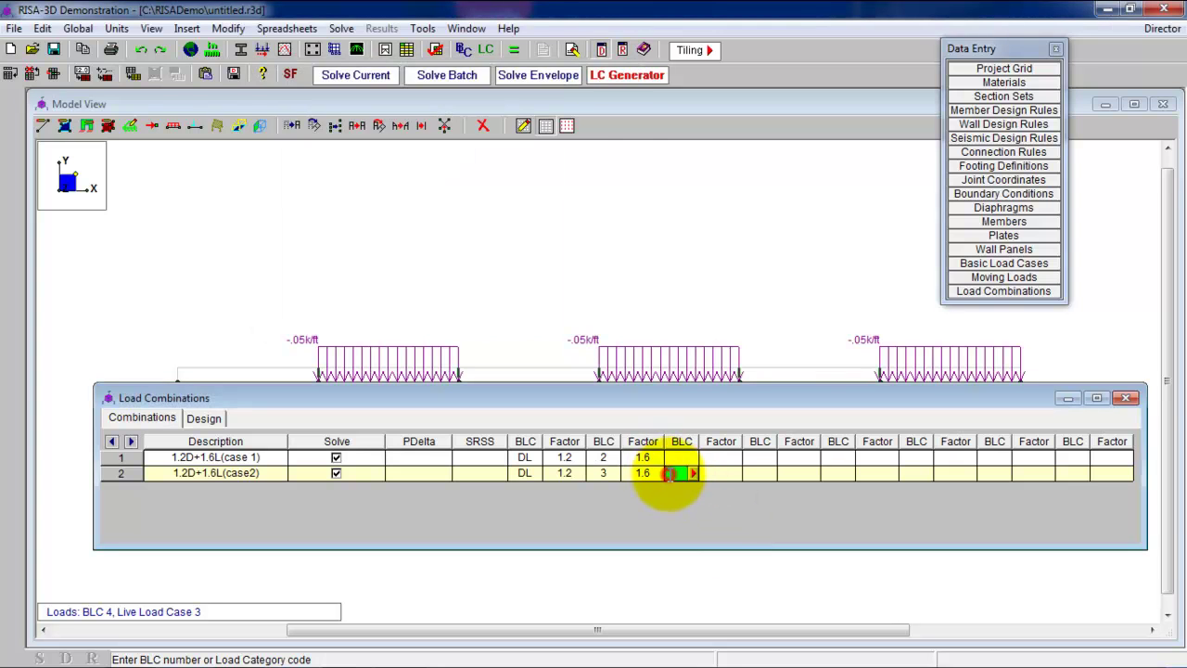
- Add row 3 named 1.2D+1.6L(case3) with its live load entry set to BLC 4 at 1.6
key("Return")
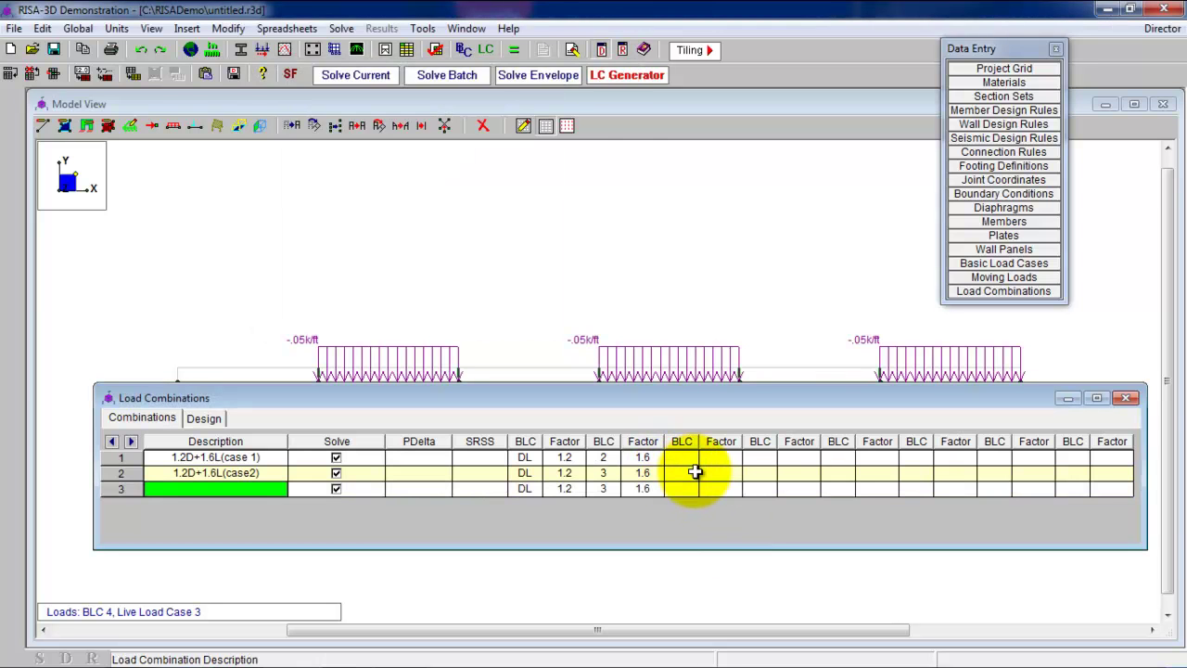
type("1.2D+1.6L(case3)")
key("Tab")
key("Tab")
key("Tab")
key("Tab")
key("Tab")
key("Tab")
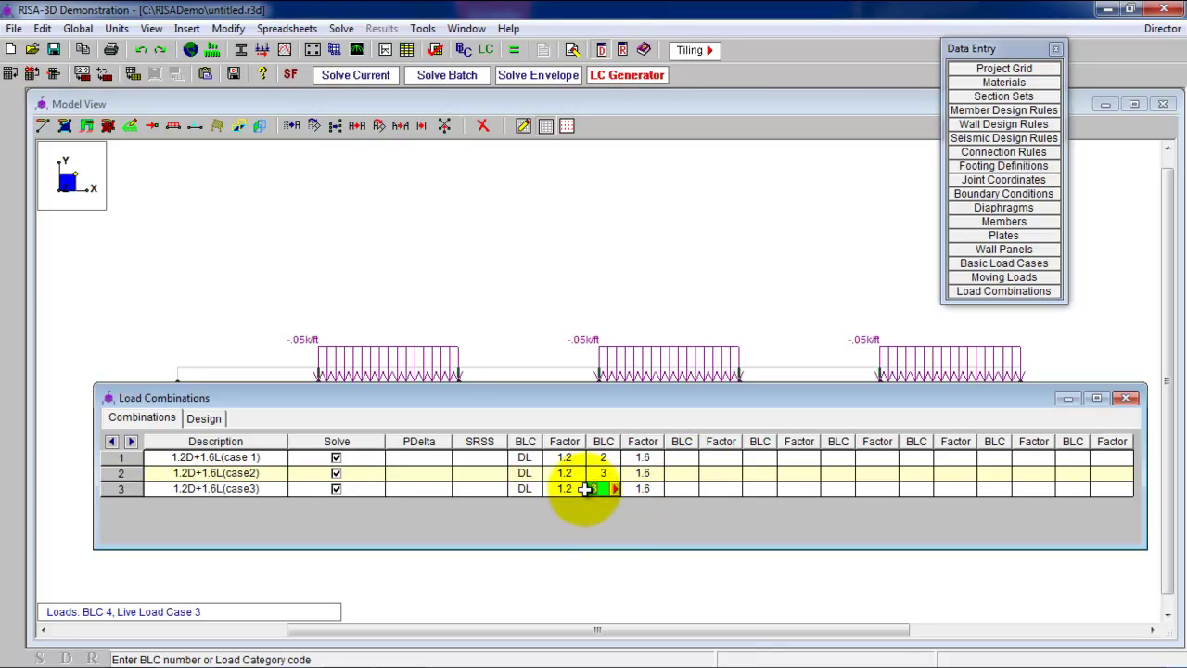
type("4")
key("Tab")
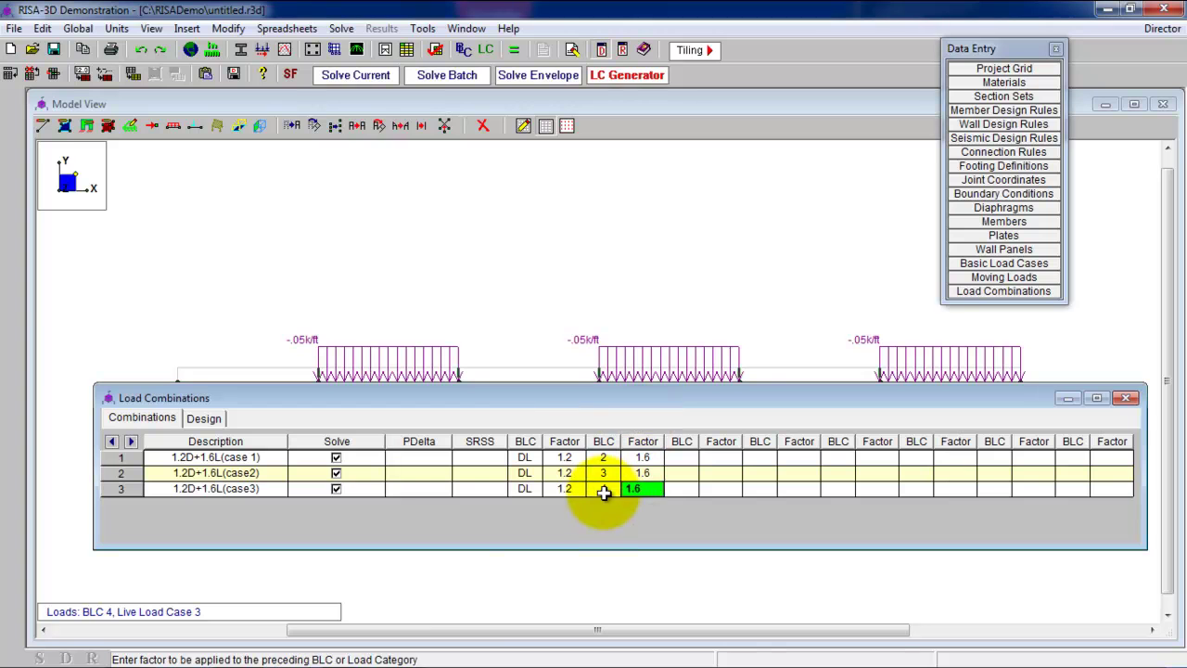
left_click(603, 489)
left_click(614, 489)
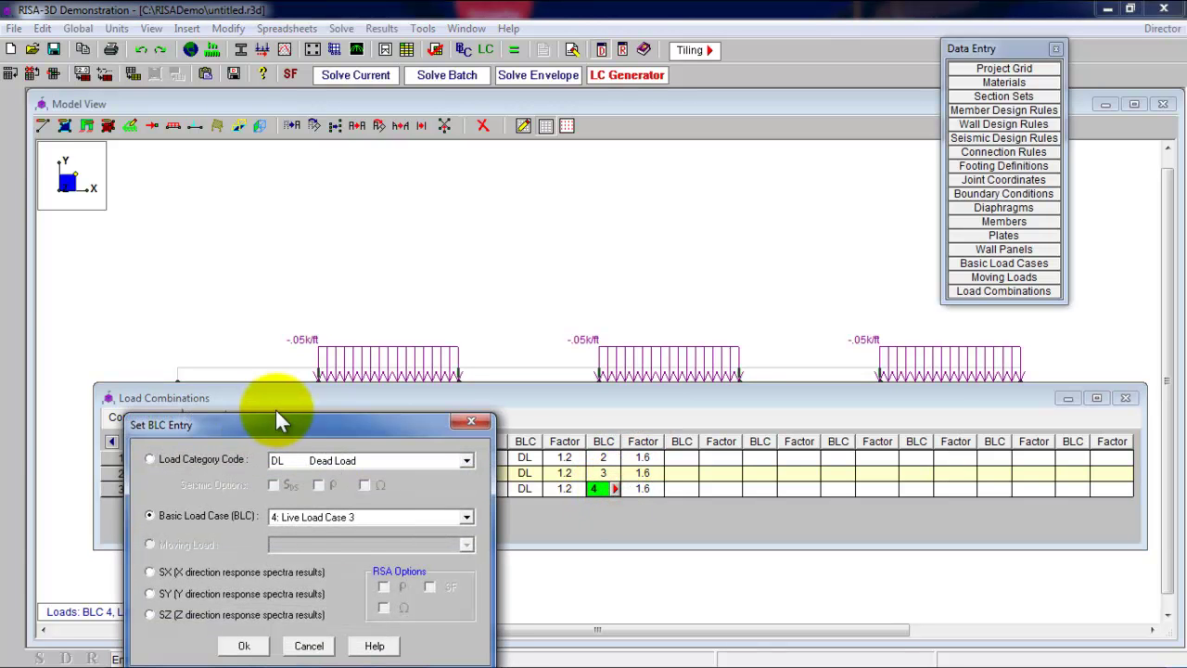
left_click_drag(281, 422, 317, 137)
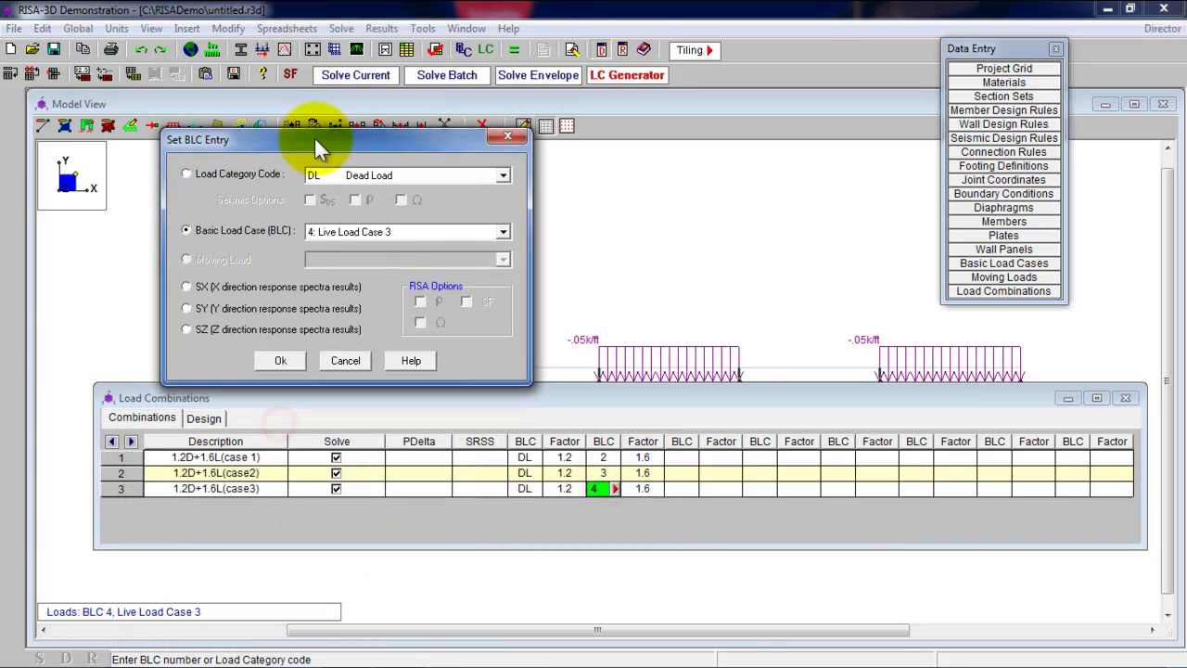
left_click(413, 234)
scroll(376, 269, "up", 3)
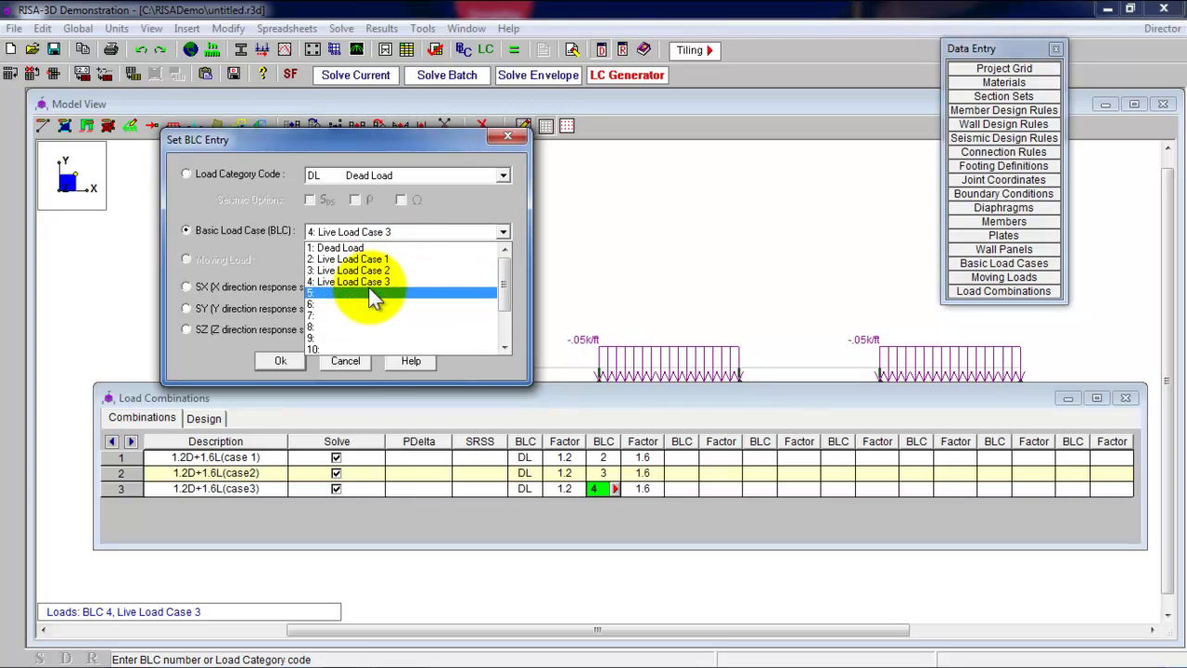
left_click(369, 288)
left_click(346, 362)
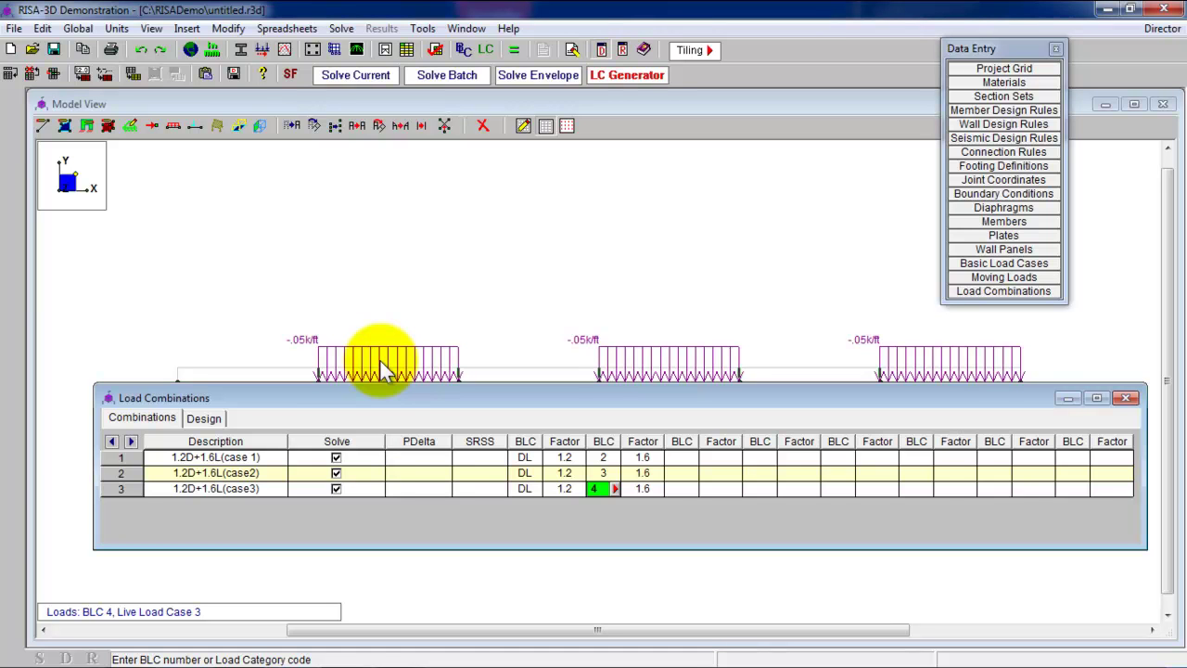
- Switch the Load Combinations sheet to its Design tab and move it lower in the view
left_click(203, 418)
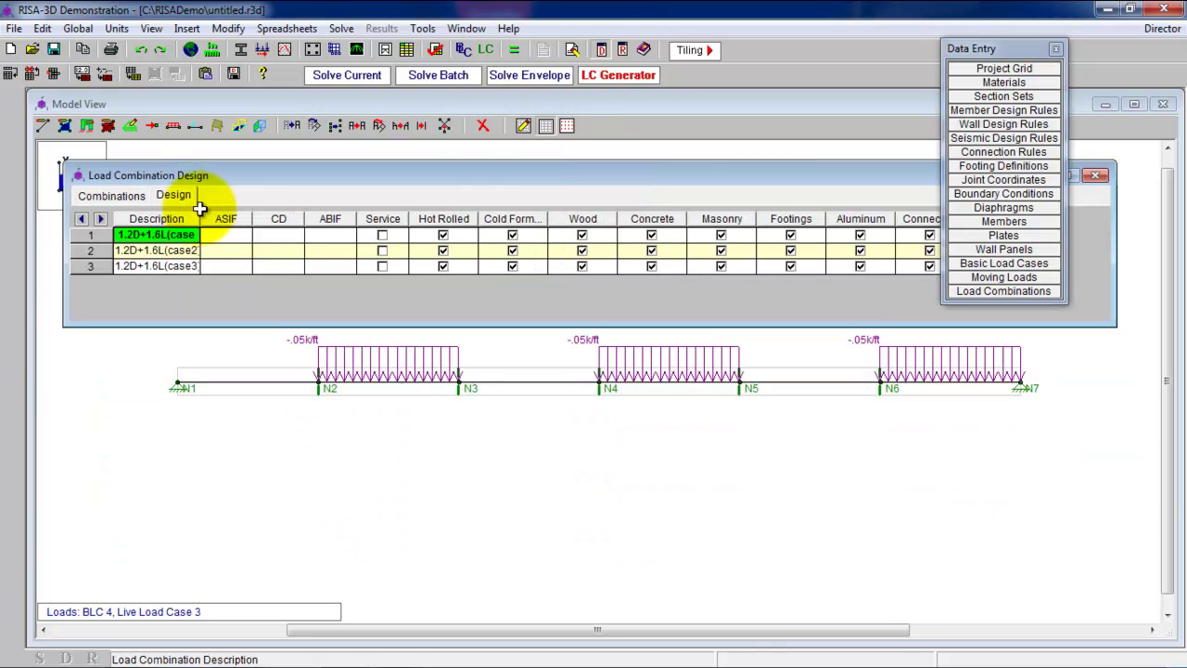
left_click_drag(463, 175, 470, 350)
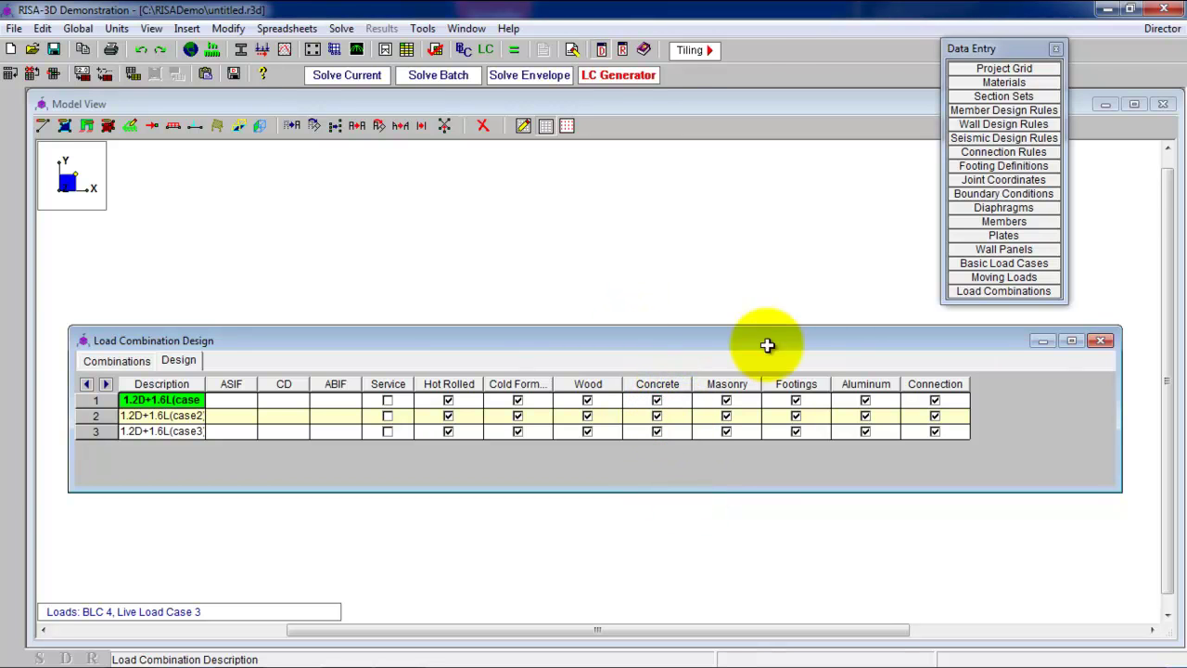
- Close the combinations sheet, cancel the solution choices, and recheck the Load Combinations spreadsheet
left_click(1100, 342)
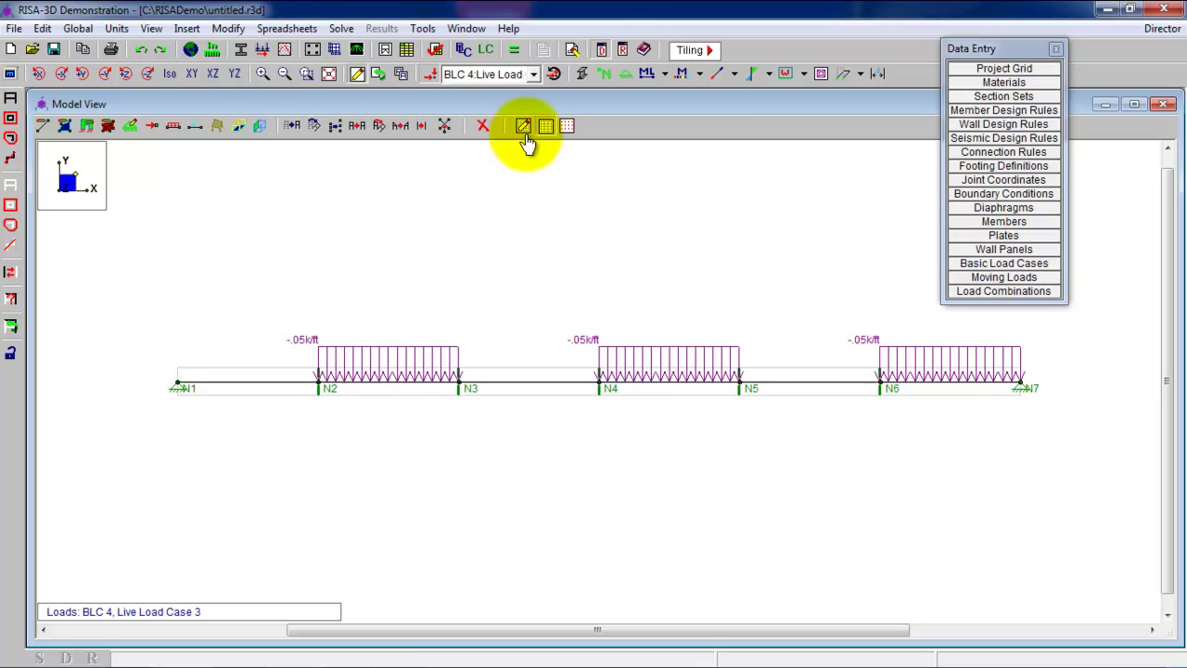
left_click(516, 49)
left_click_drag(505, 144, 271, 102)
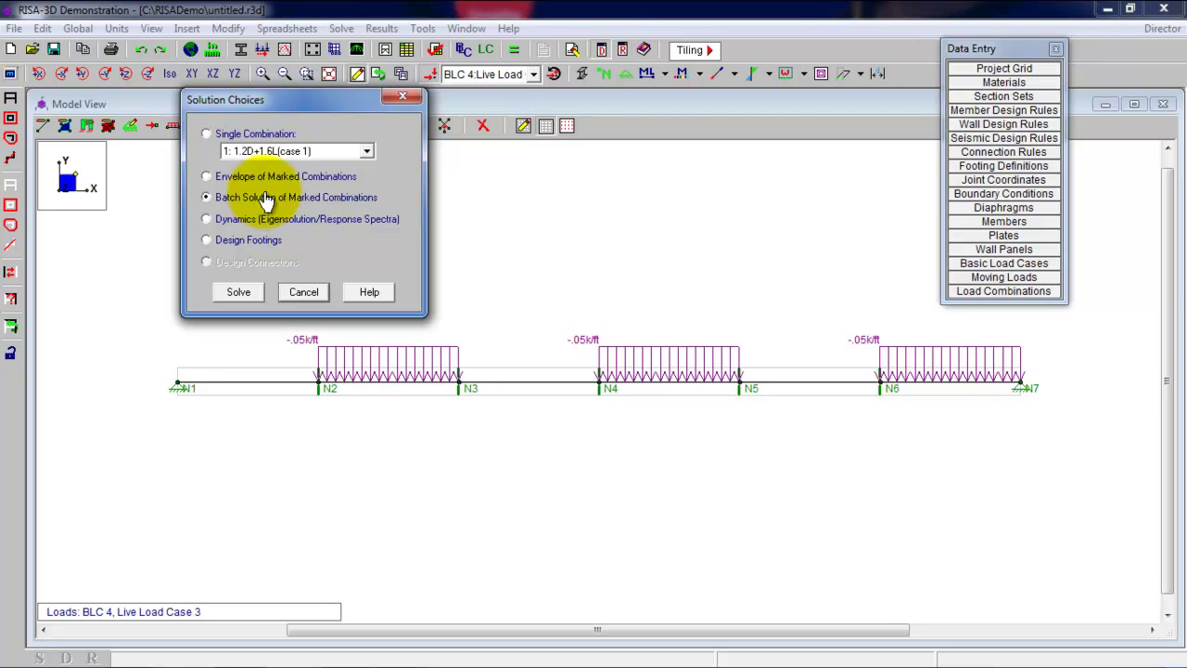
key("Escape")
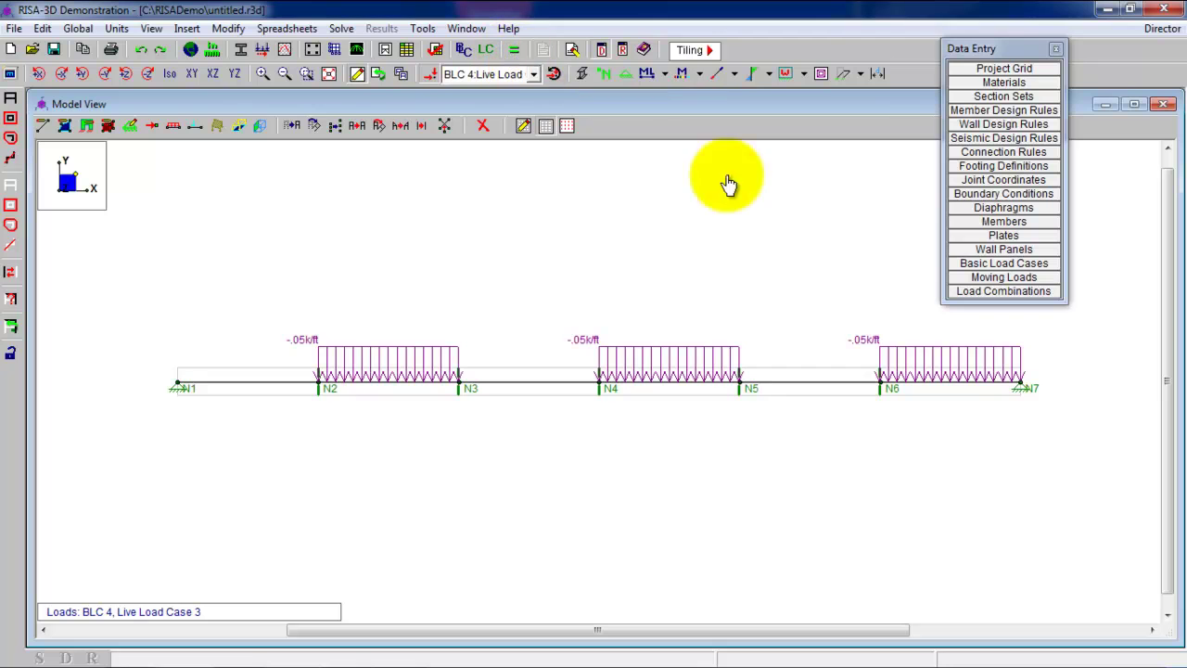
left_click(1030, 292)
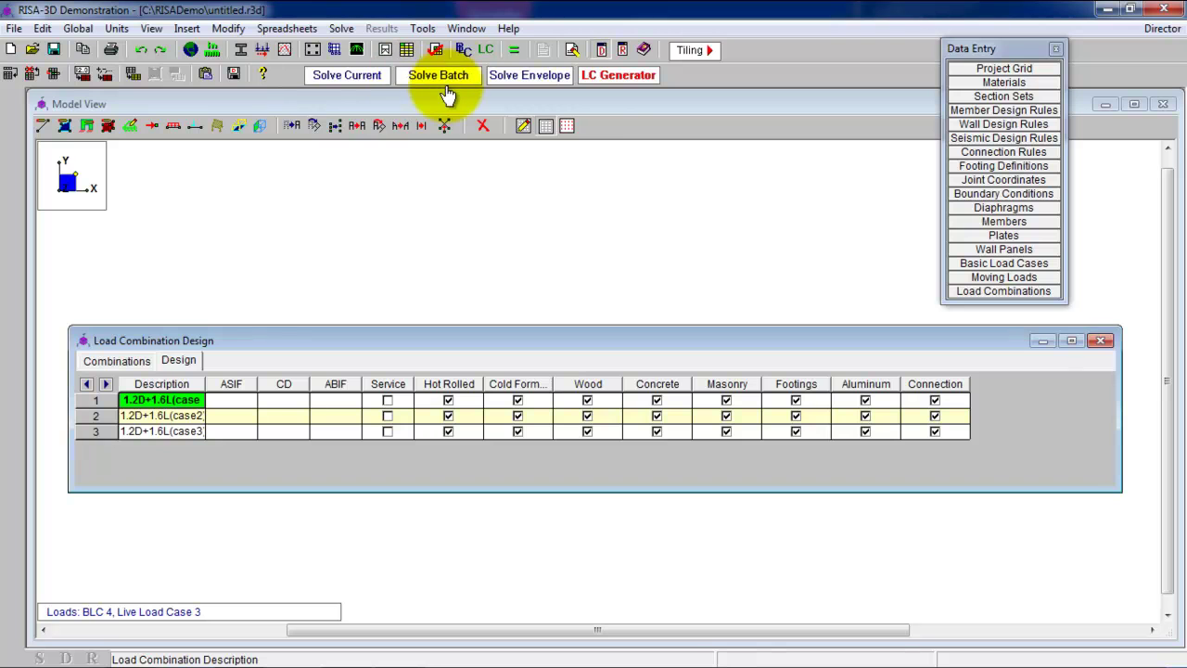
left_click(1099, 342)
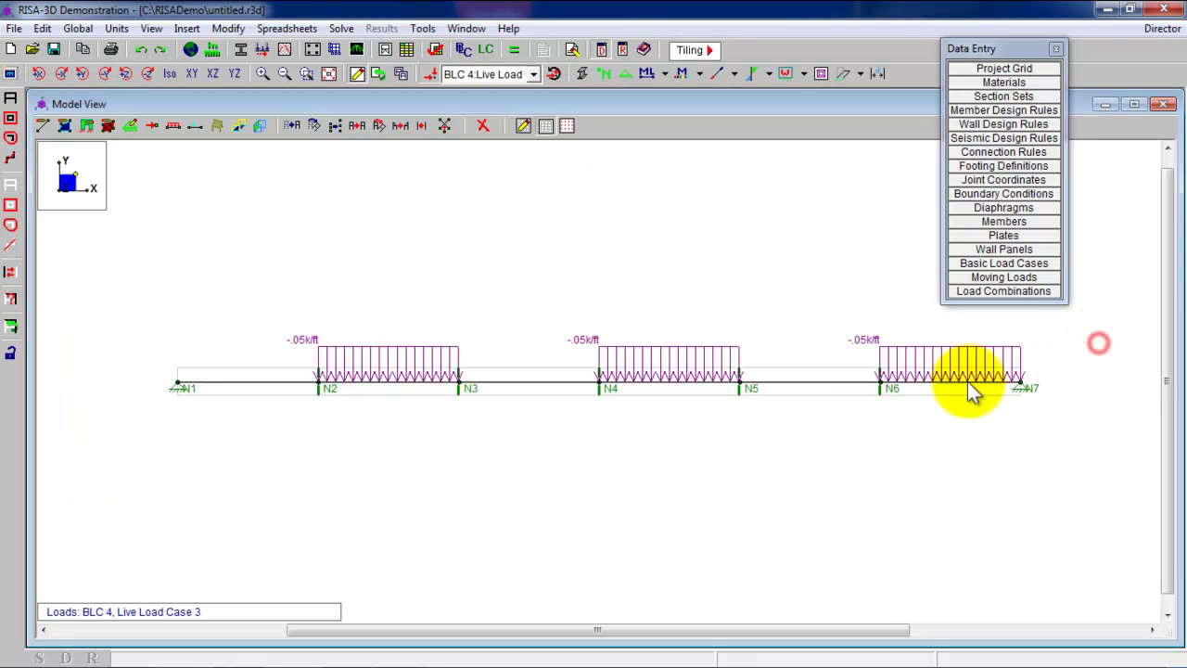
- Run a Batch Solution of Marked Combinations
left_click(517, 49)
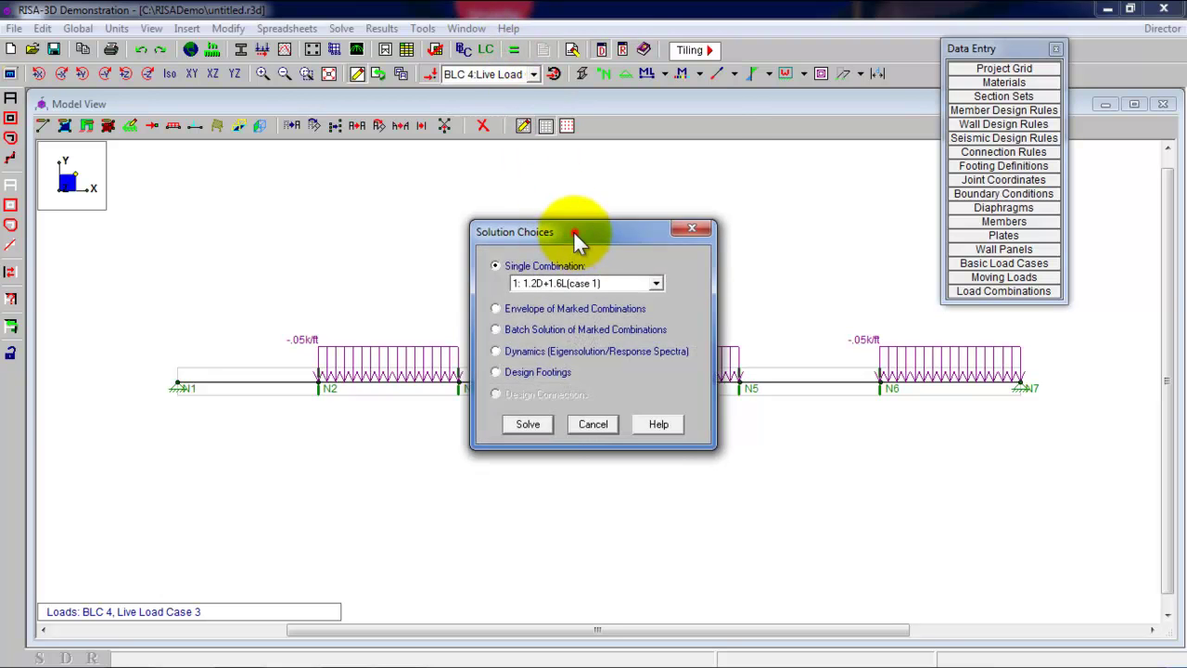
left_click_drag(573, 230, 598, 85)
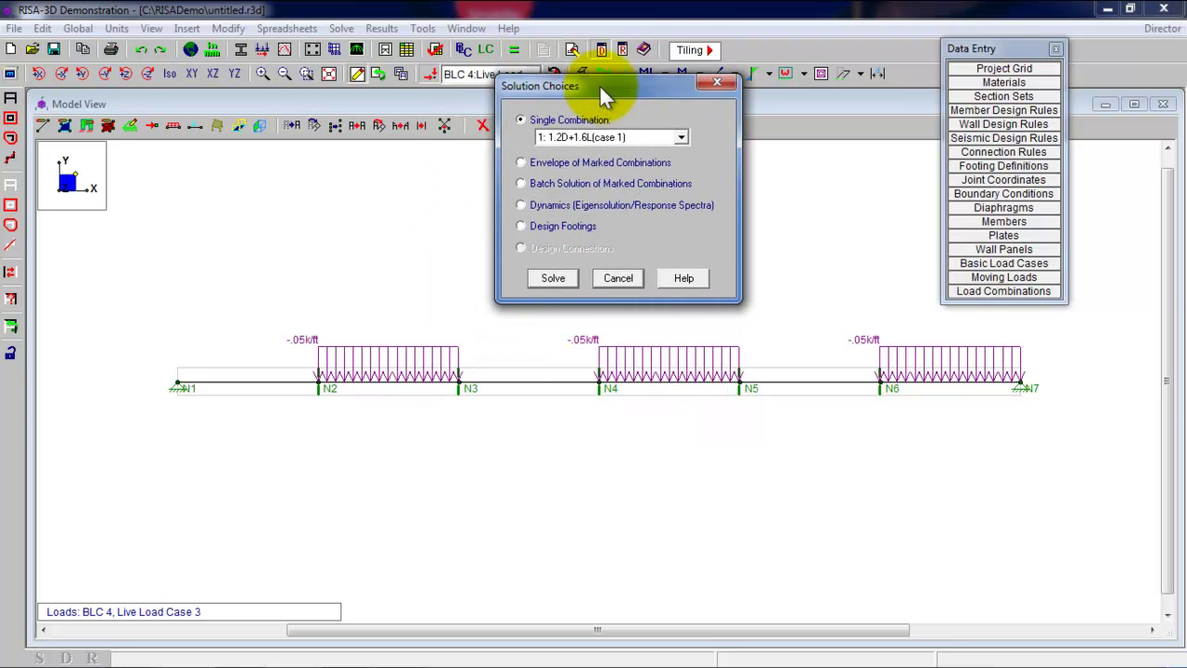
left_click(559, 186)
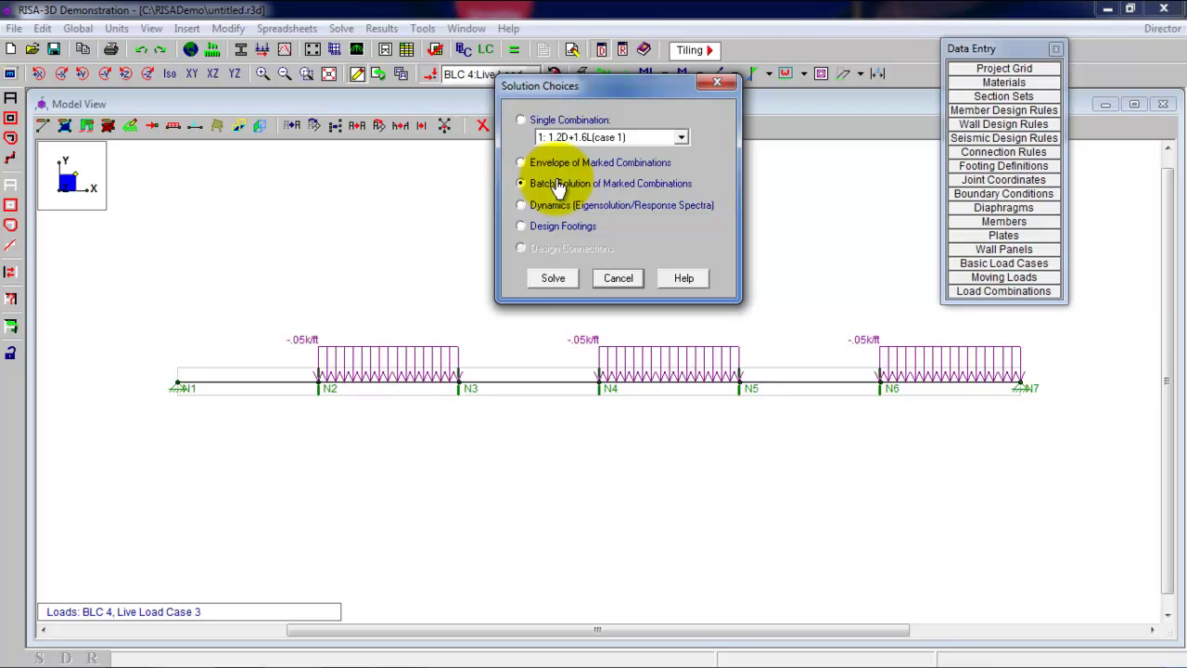
left_click(556, 281)
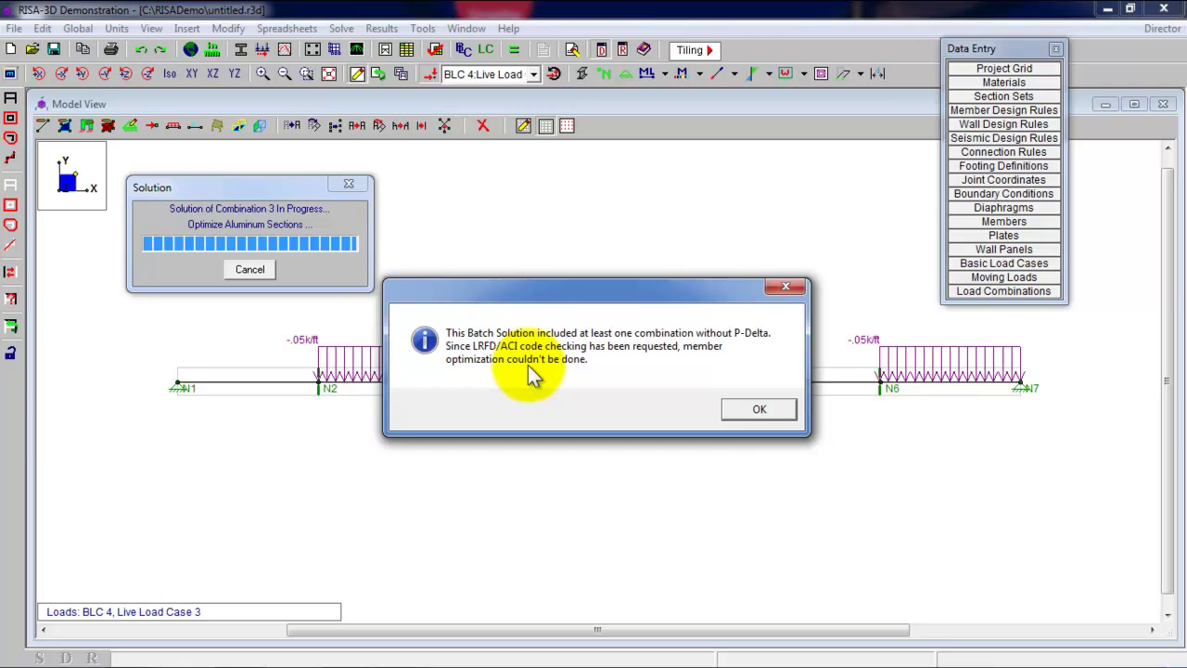
- Dismiss the P-Delta and instability warnings and close the results list
key("Return")
left_click(757, 412)
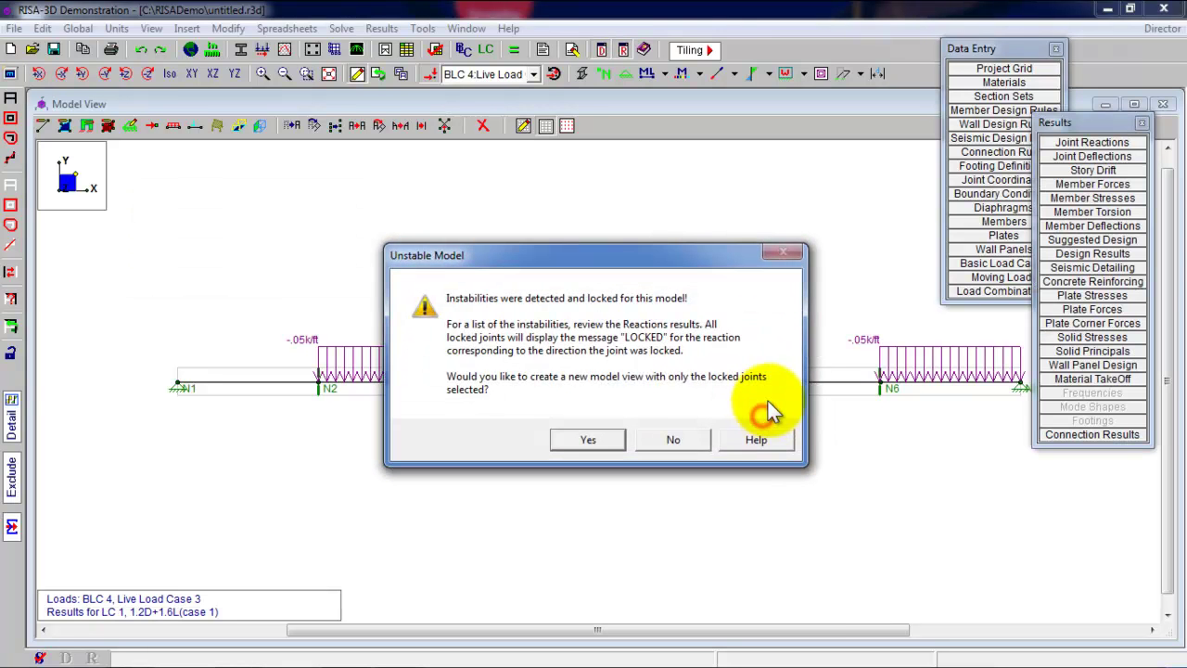
left_click(675, 441)
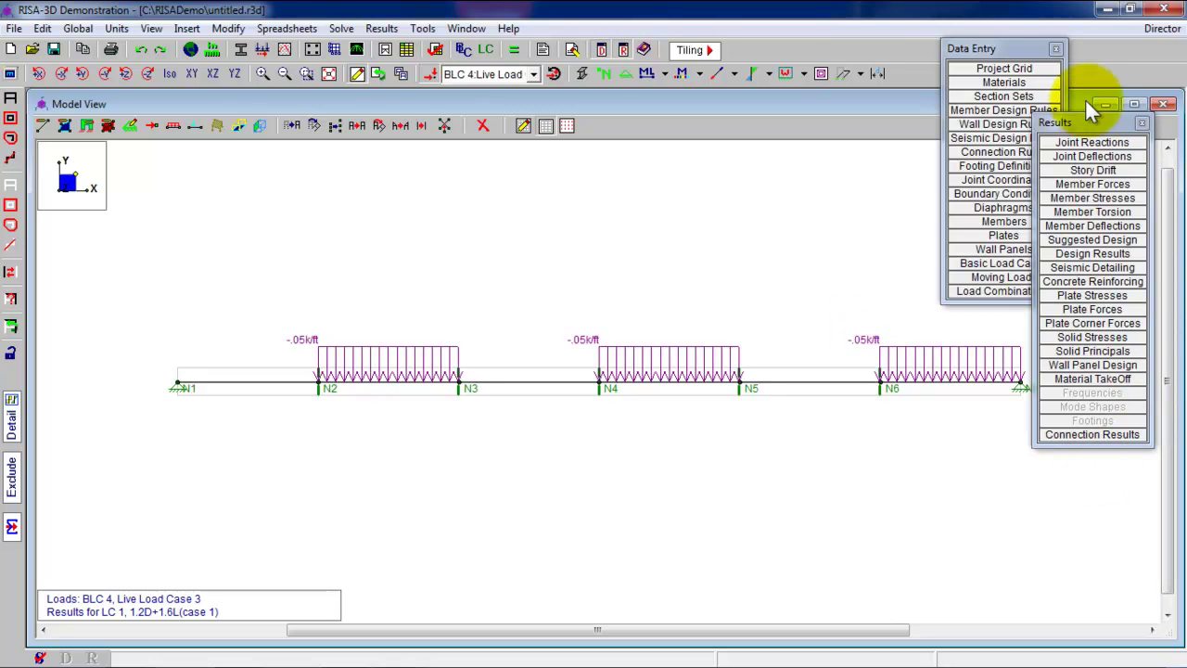
left_click(1142, 122)
- Set P-Delta to Y for combinations 1, 2 and 3 in the Load Combinations spreadsheet
left_click(1019, 300)
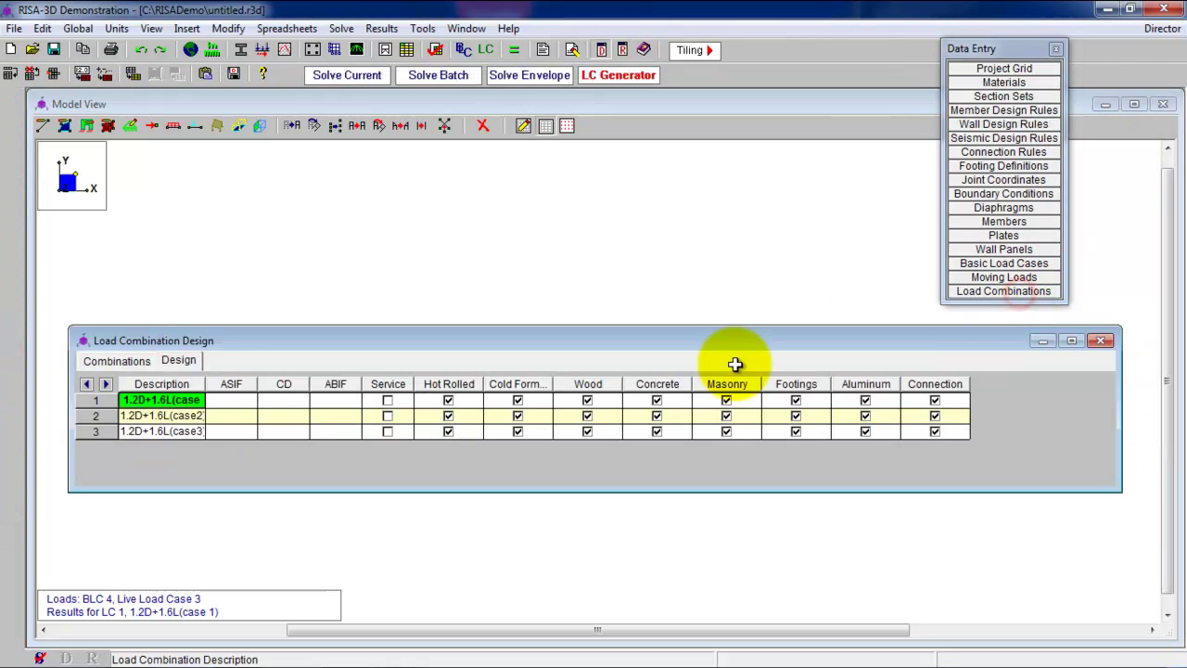
left_click(108, 361)
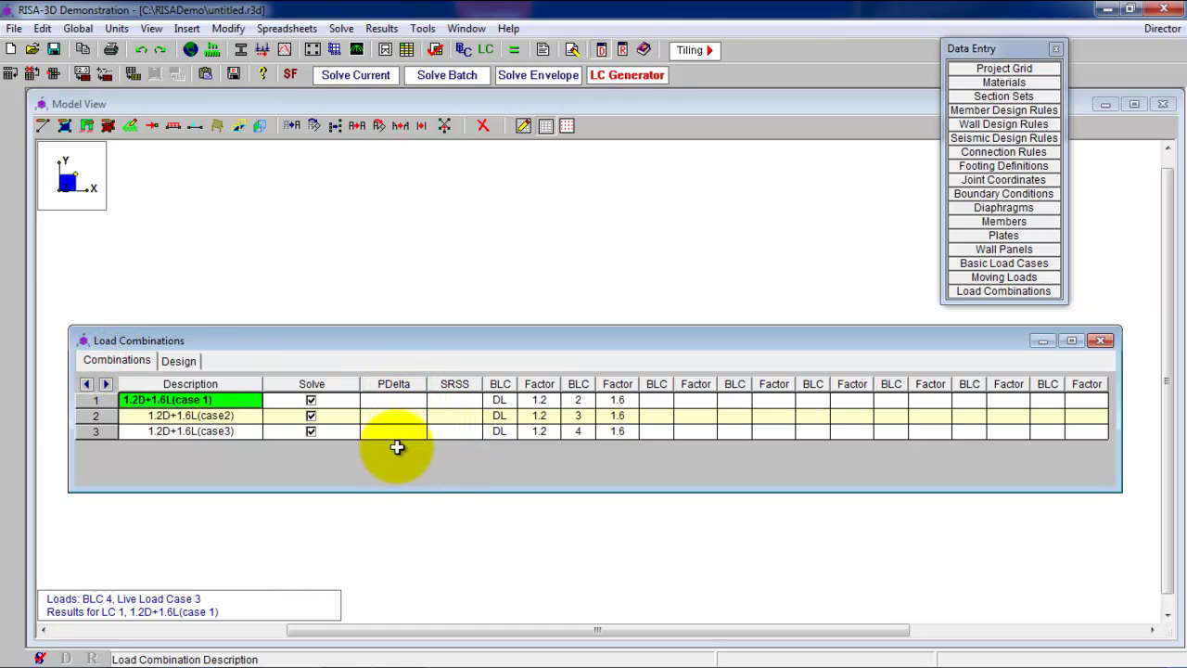
left_click(395, 400)
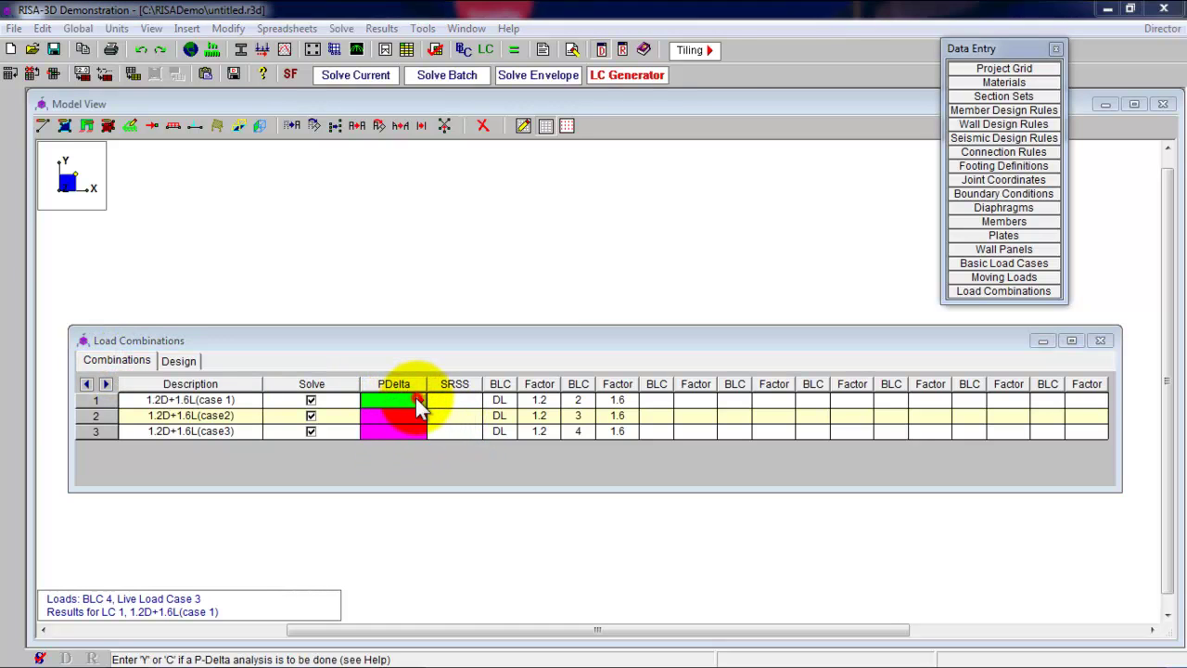
left_click(419, 400)
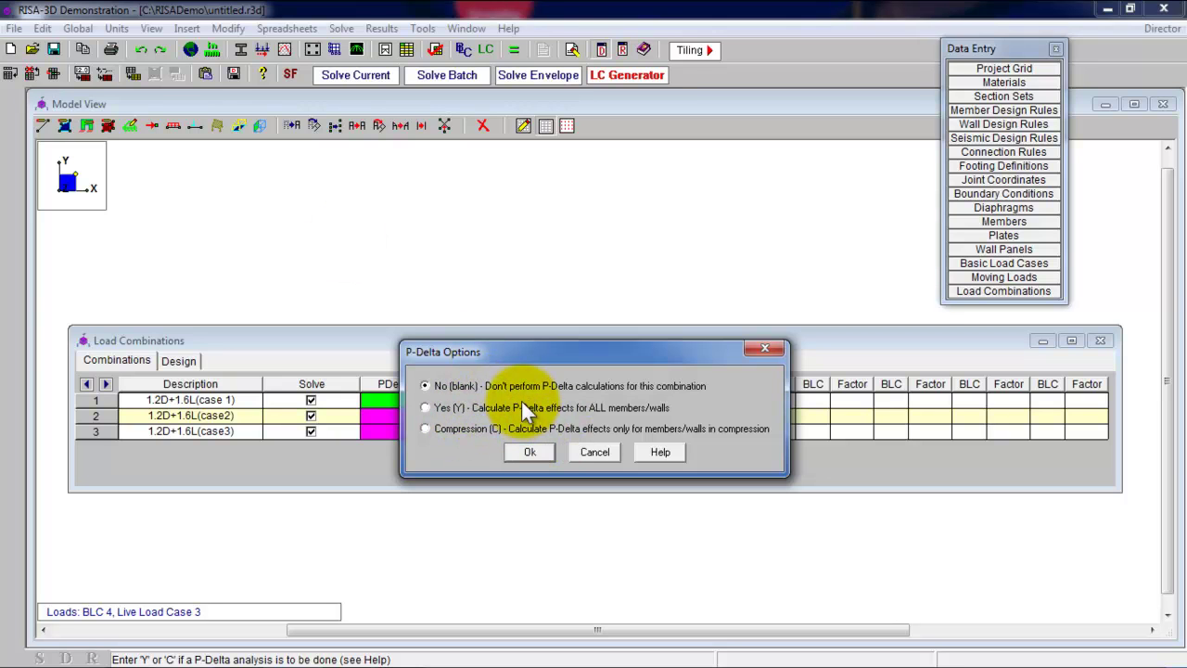
left_click(530, 453)
left_click(397, 416)
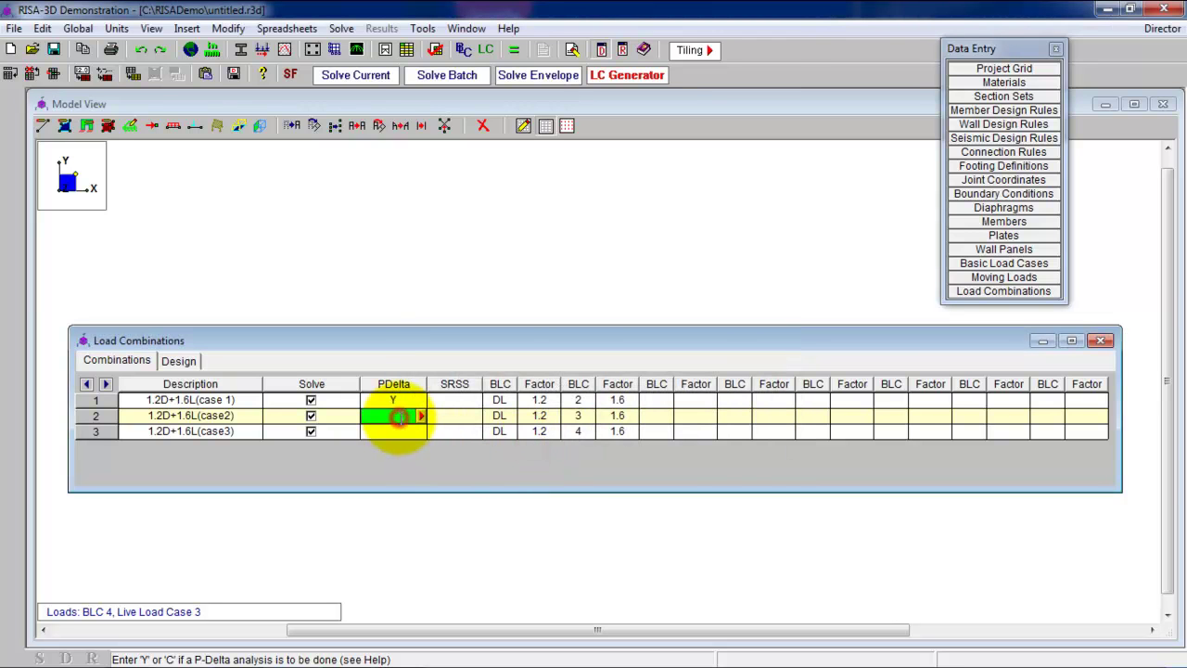
type("Y")
key("Return")
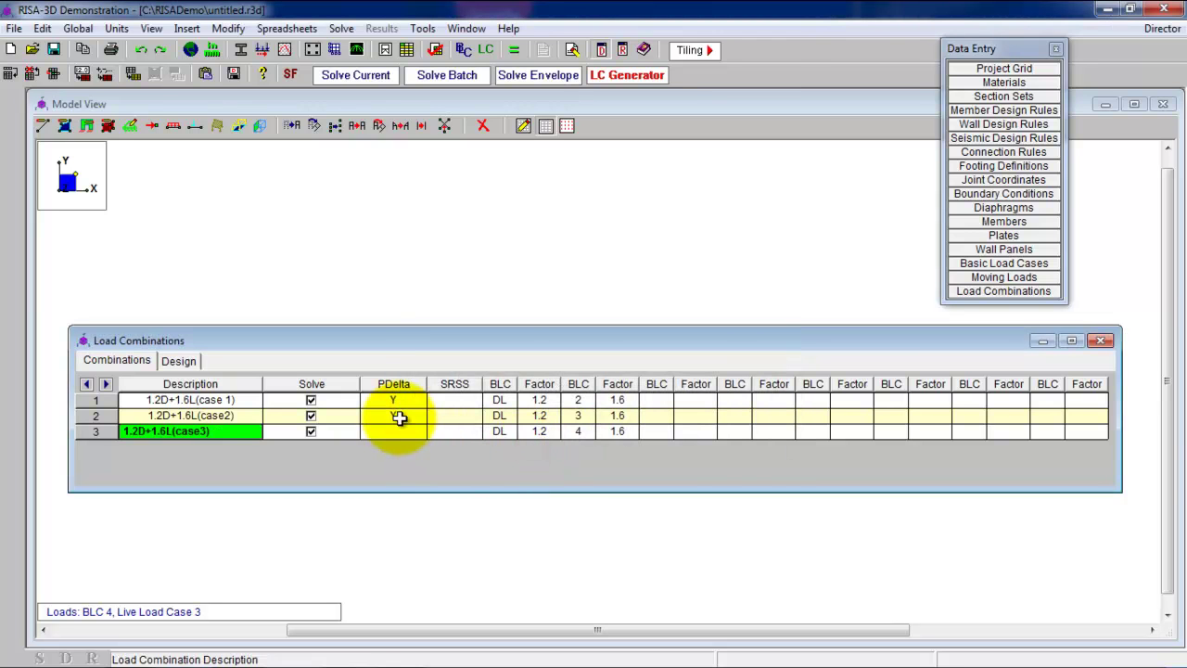
left_click(393, 430)
type("Y")
key("Return")
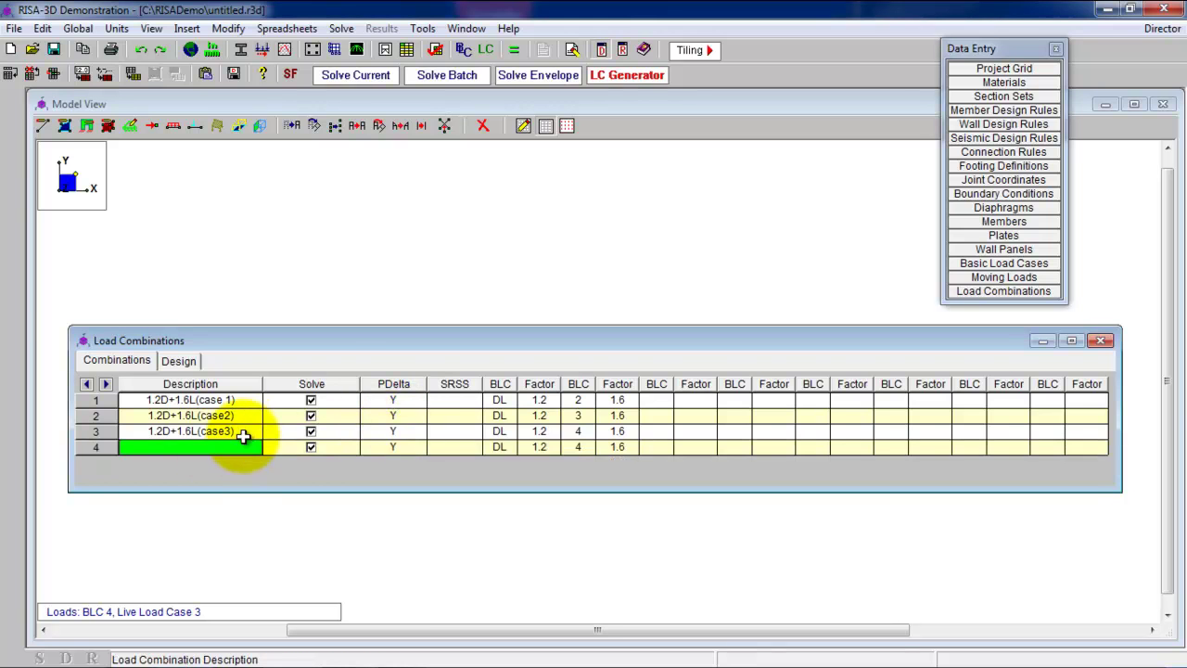
- Delete the extra fourth combination row
left_click(100, 450)
right_click(100, 451)
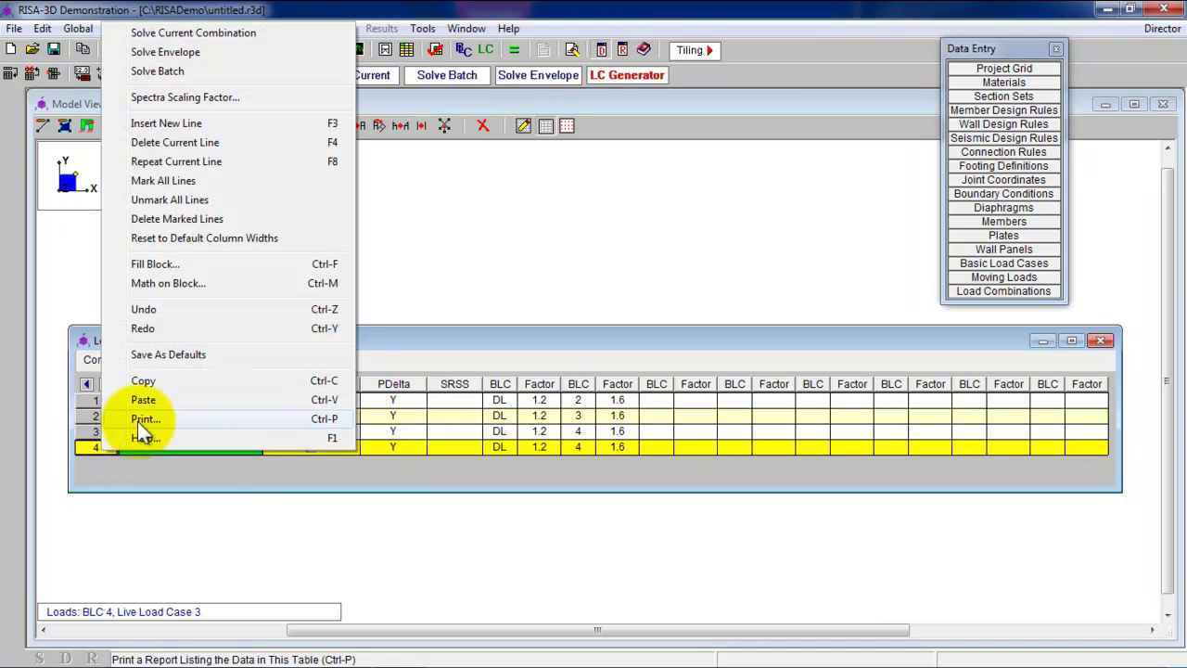
left_click(167, 142)
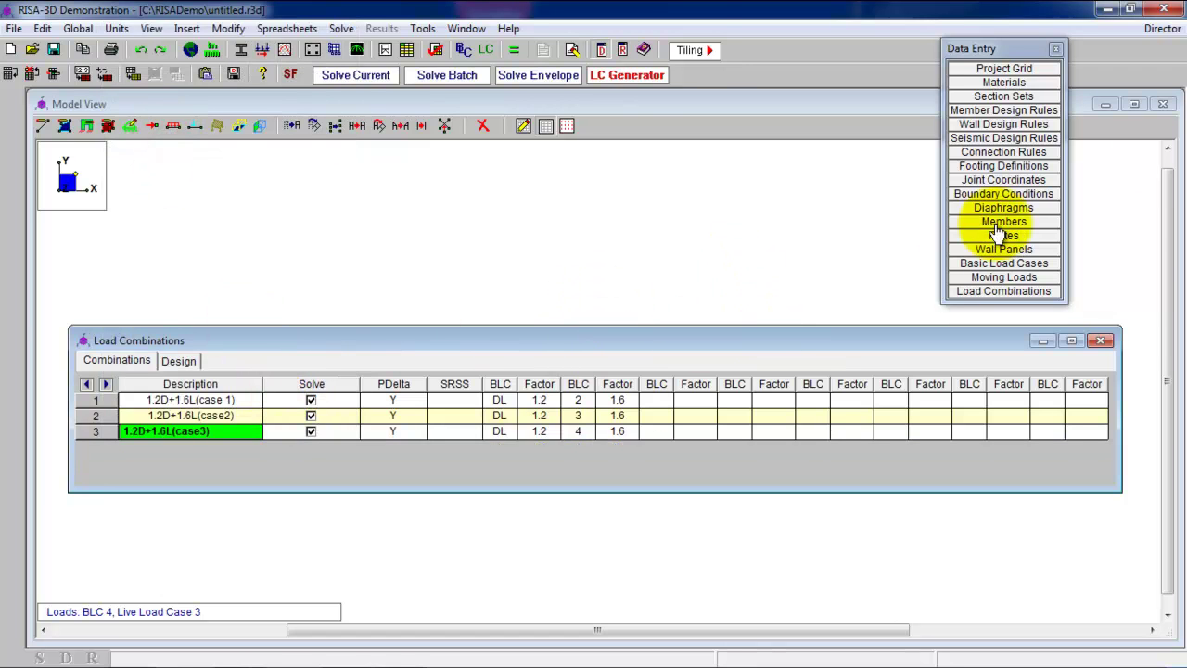
- Batch-solve all three 1.2D+1.6L combinations, dismissing the instability warning and declining the locked-joint view
left_click(1100, 340)
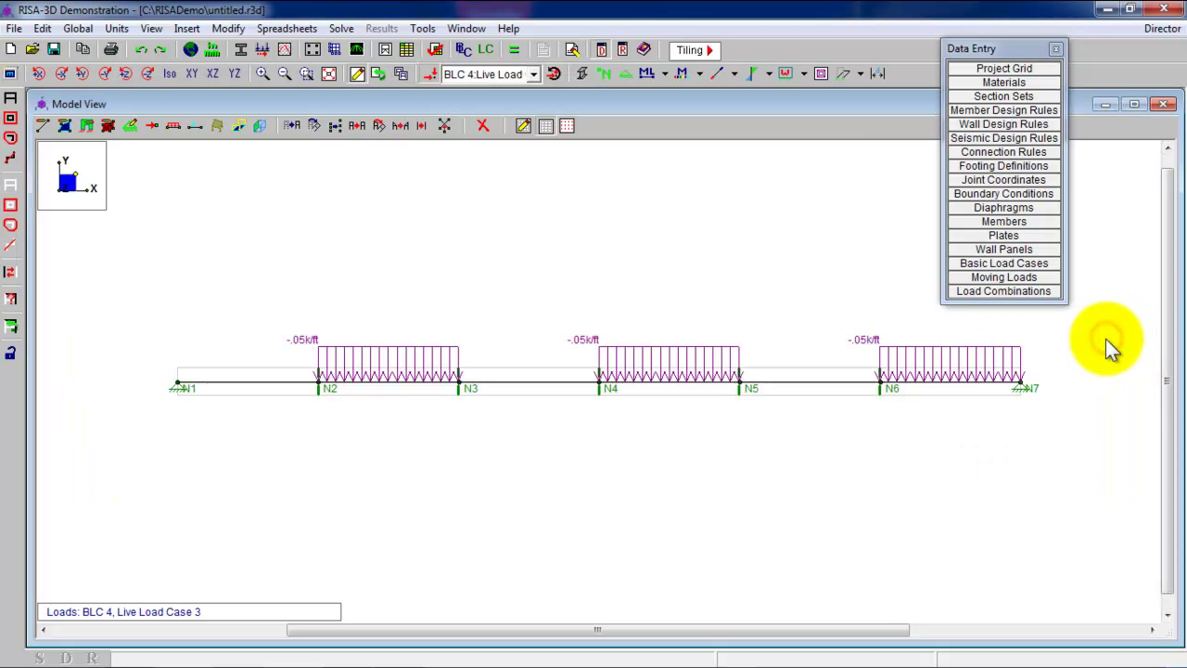
left_click(516, 50)
left_click(529, 421)
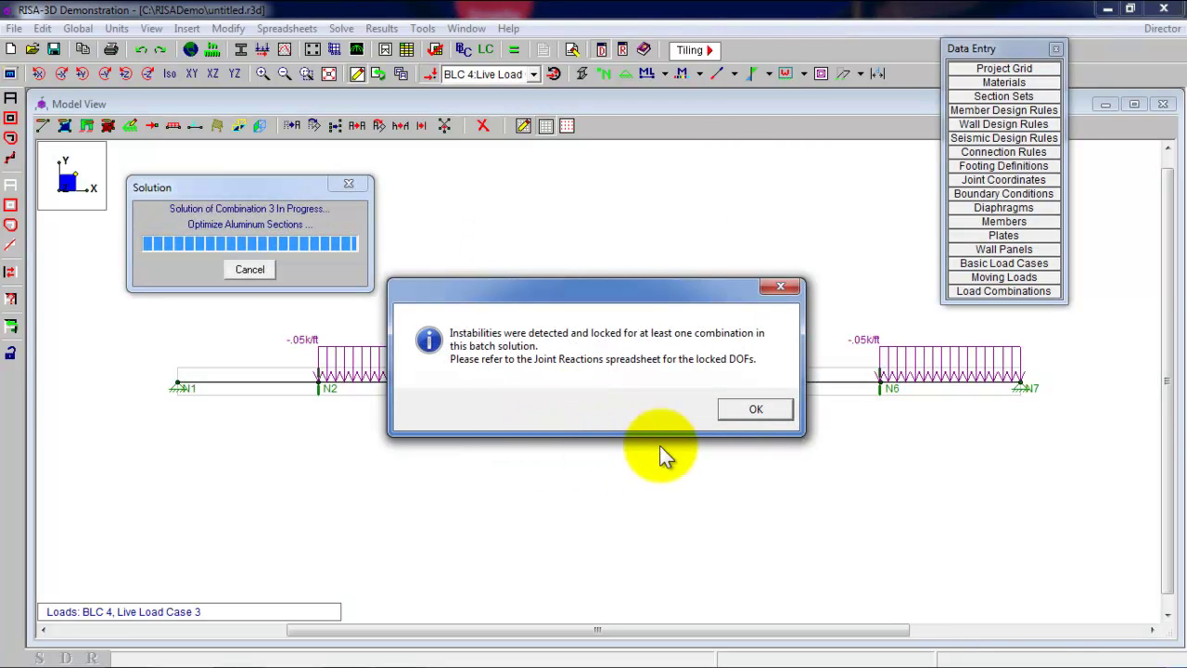
left_click(748, 413)
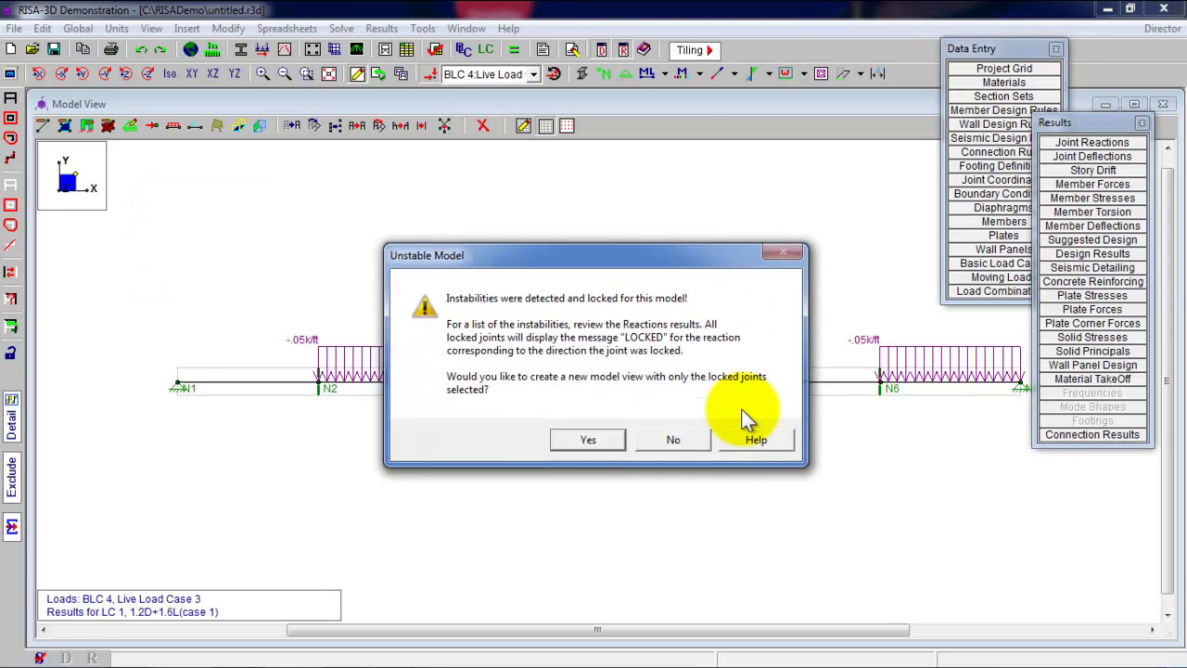
left_click(646, 443)
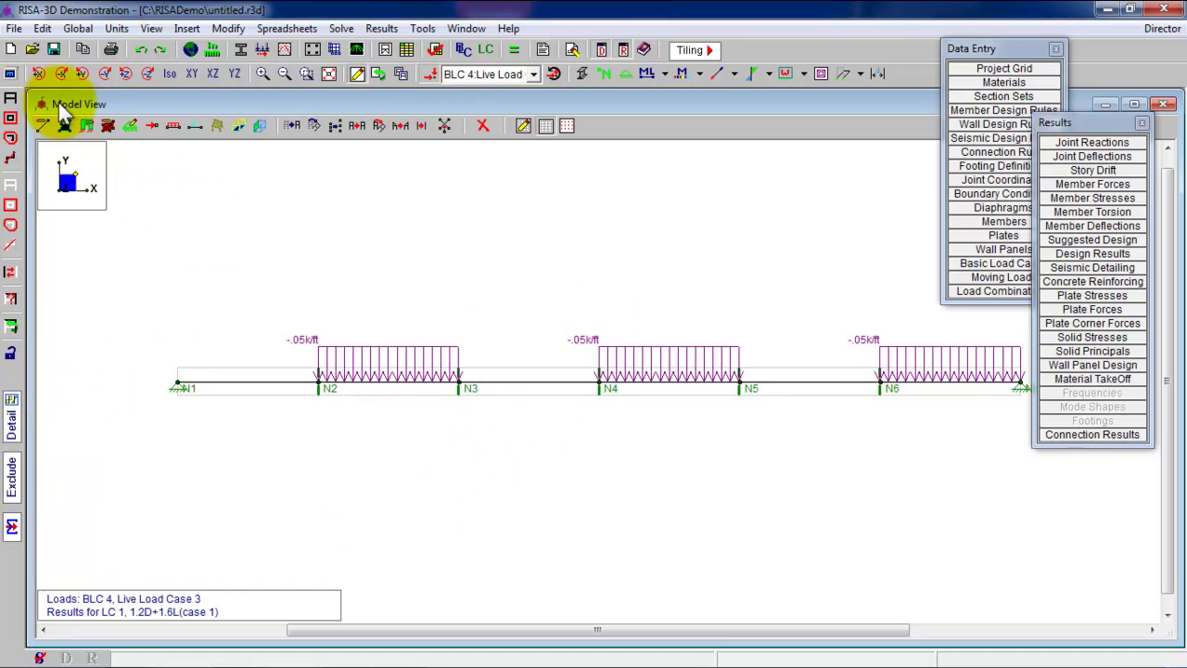
- Plot member z-z Moment diagrams for combination 1.2D+1.6L (case 1) in Plot Options
left_click(13, 74)
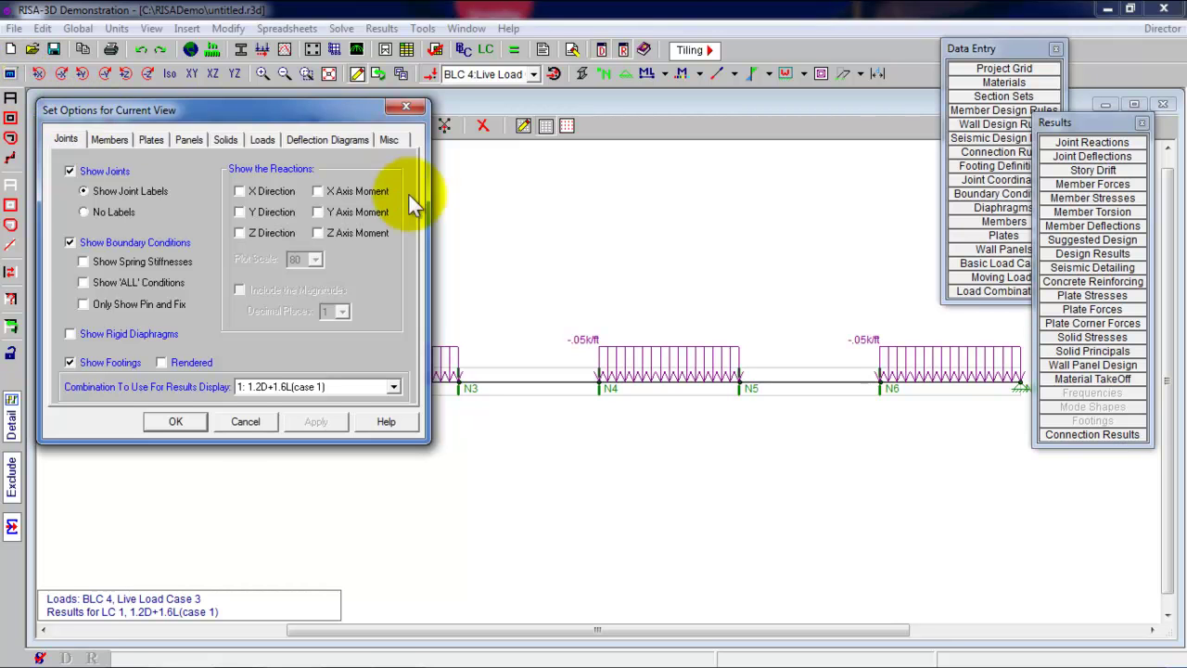
left_click(414, 110)
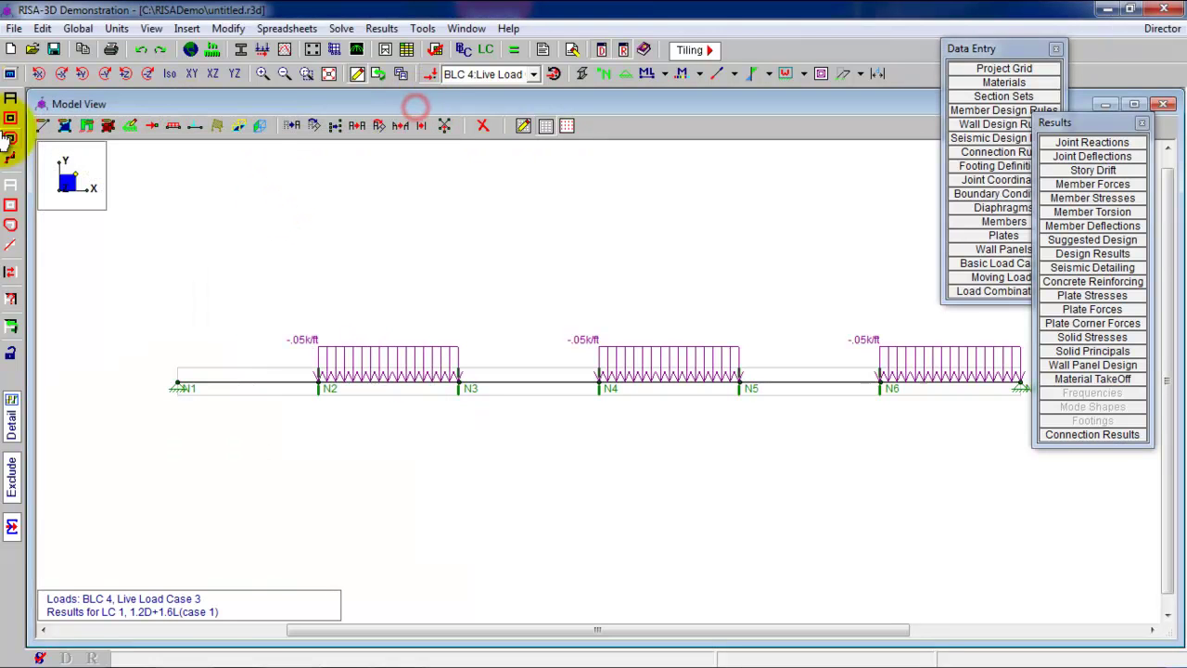
left_click(11, 80)
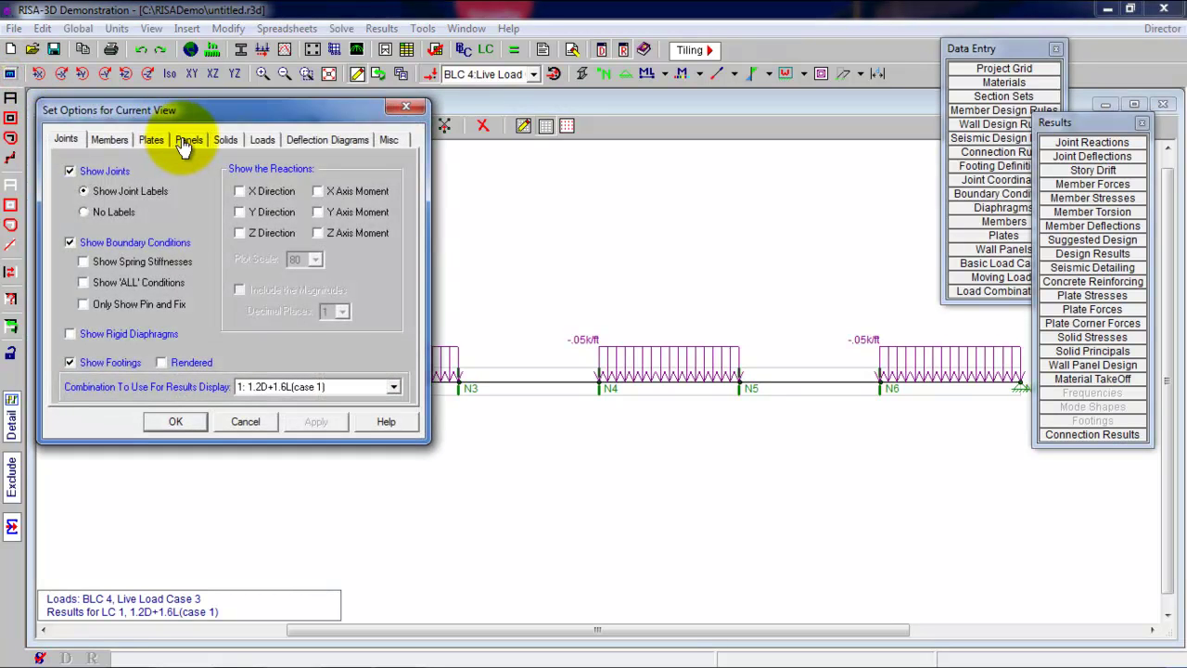
left_click(109, 140)
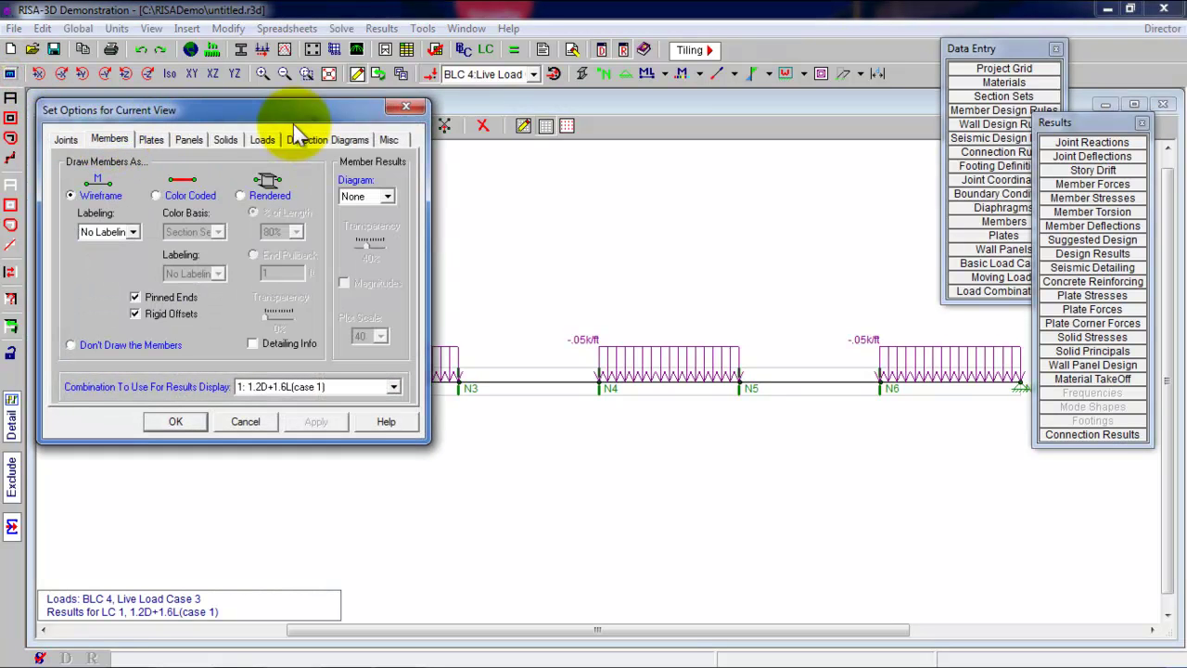
left_click(361, 196)
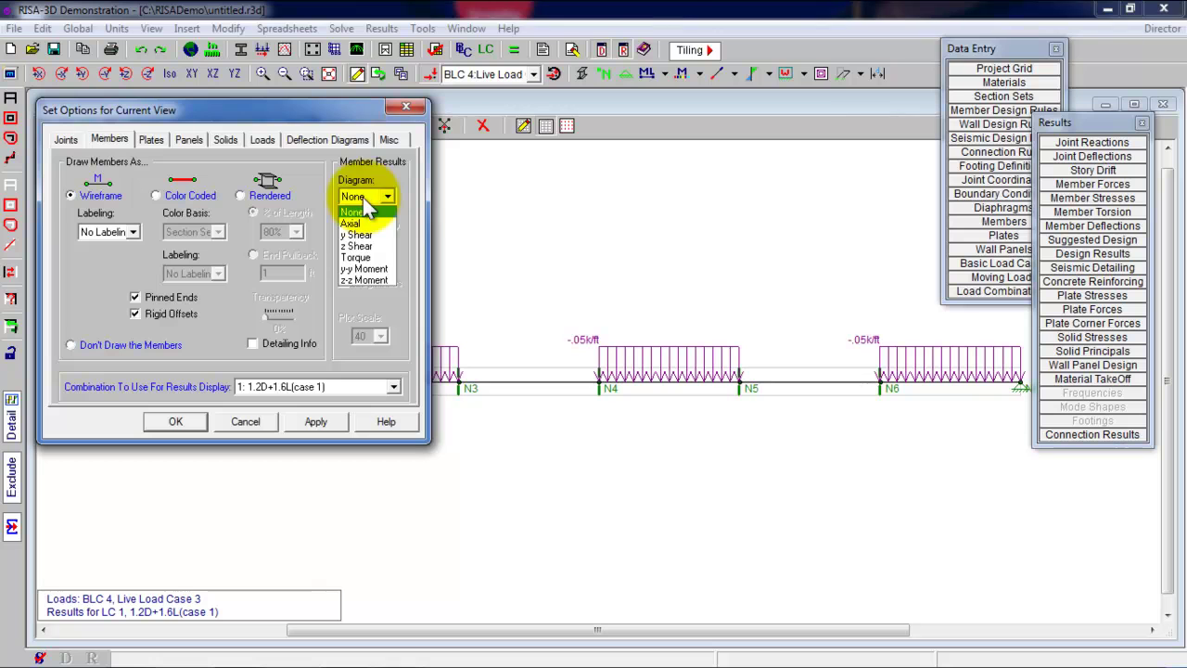
left_click(369, 278)
left_click(316, 387)
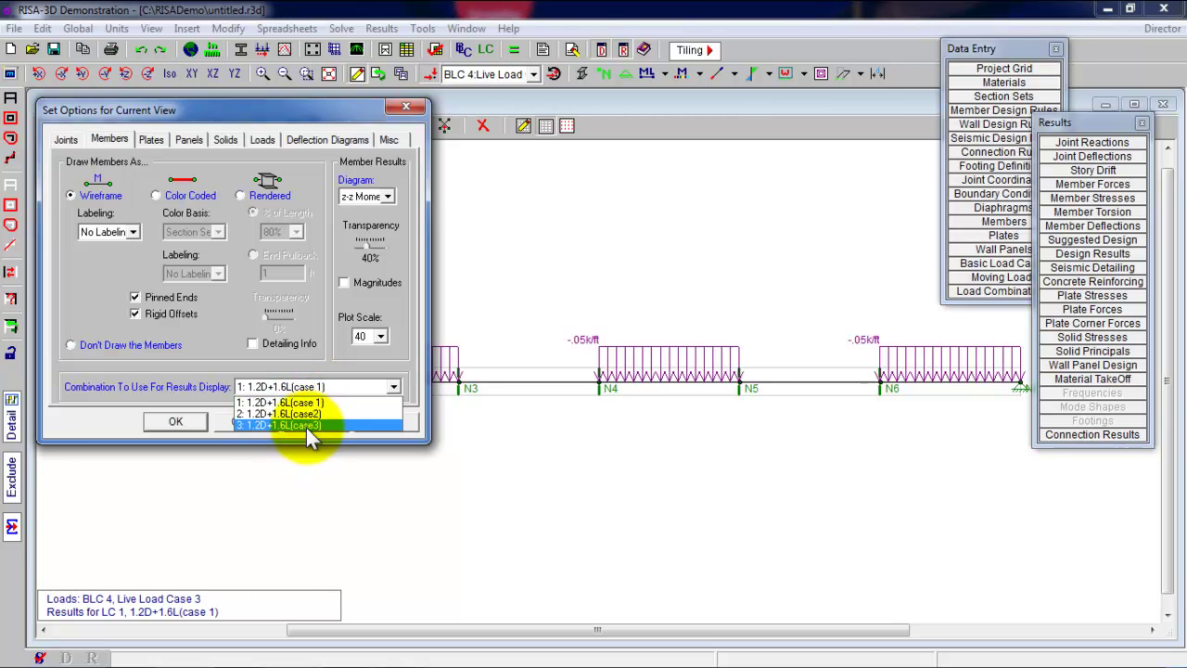
left_click(306, 362)
left_click(316, 422)
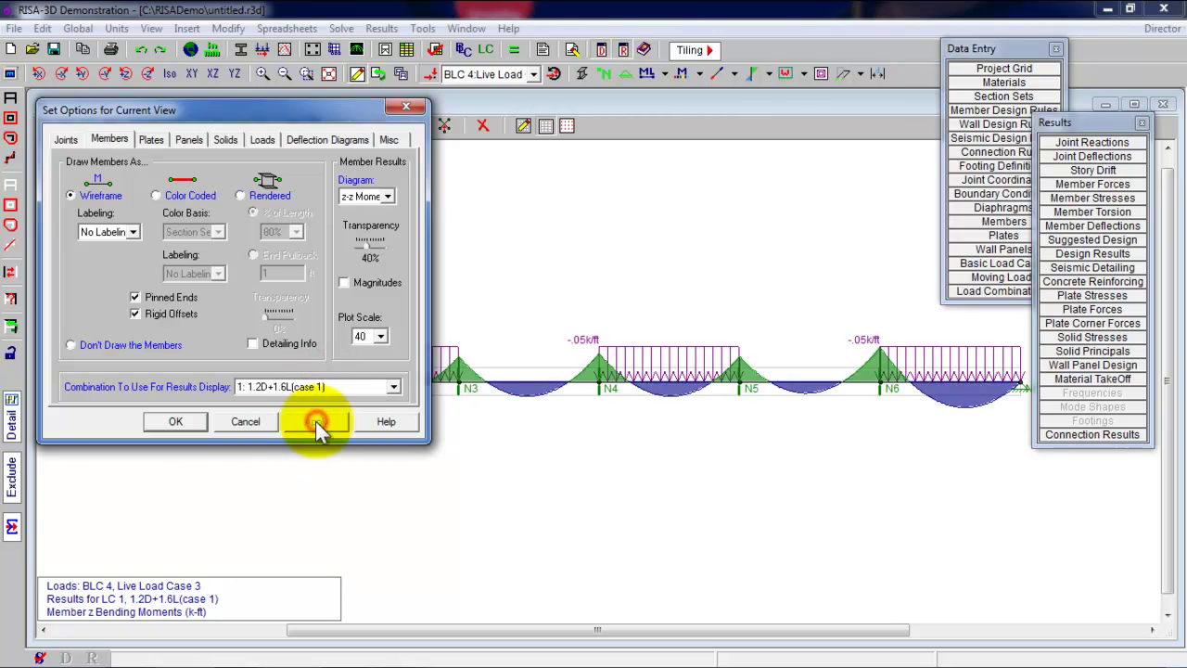
left_click(201, 422)
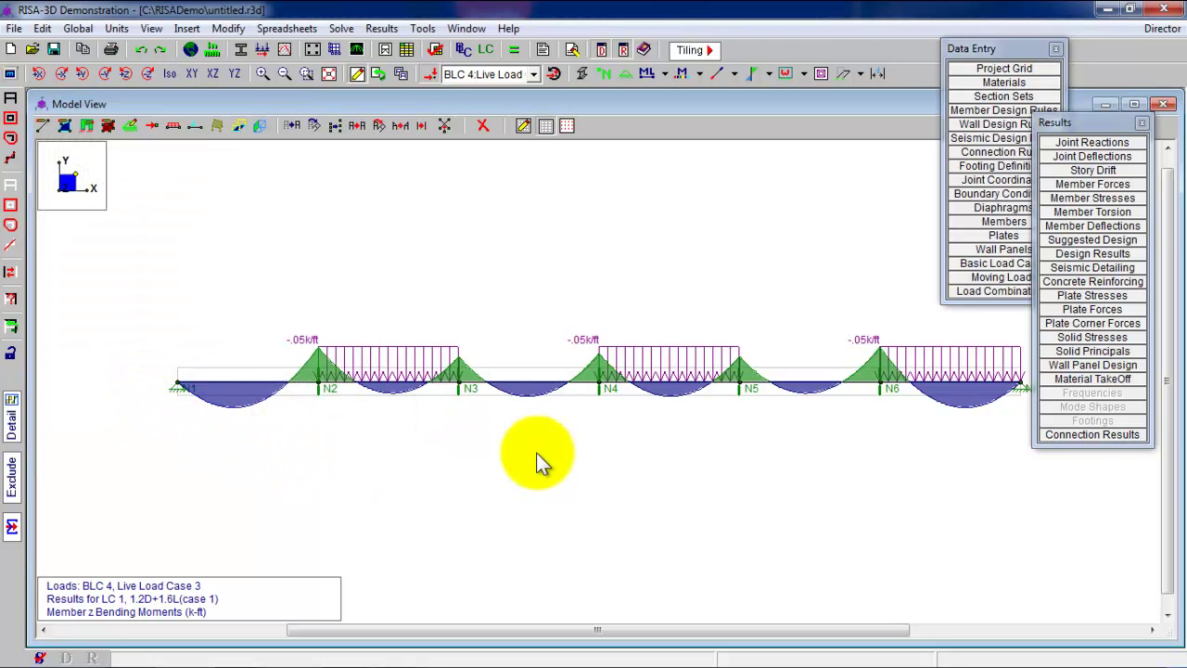
- Display the 1.2D+1.6L combination loads and toggle the load arrows off
left_click_drag(1110, 125, 1127, 179)
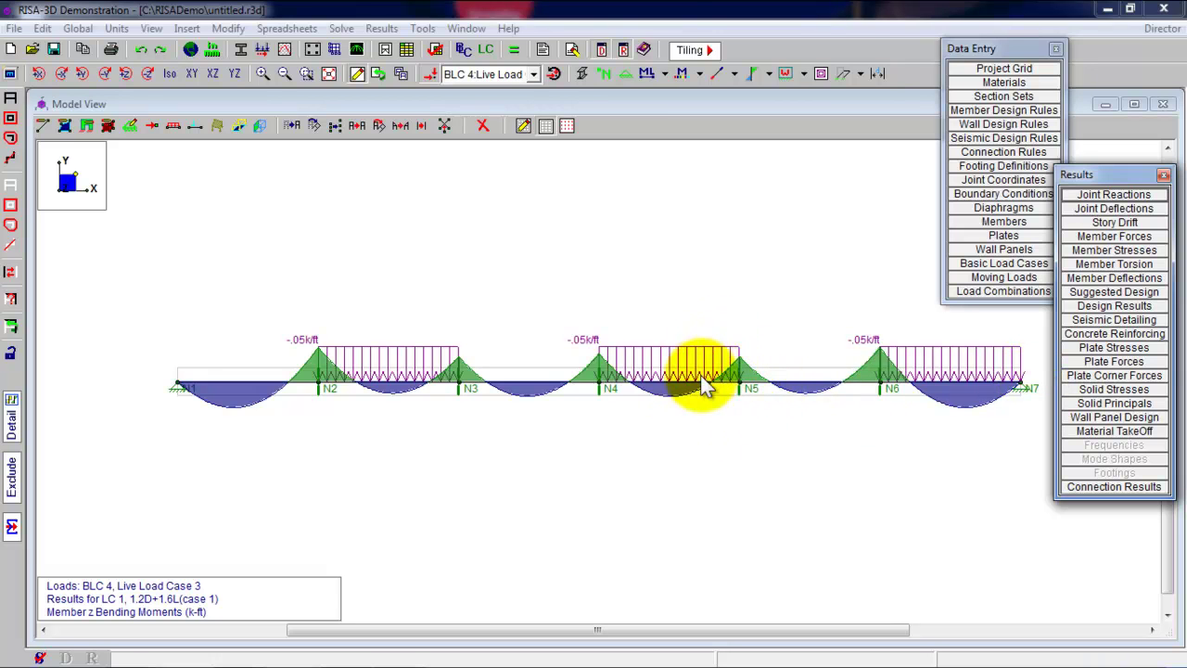
left_click(551, 75)
left_click(536, 74)
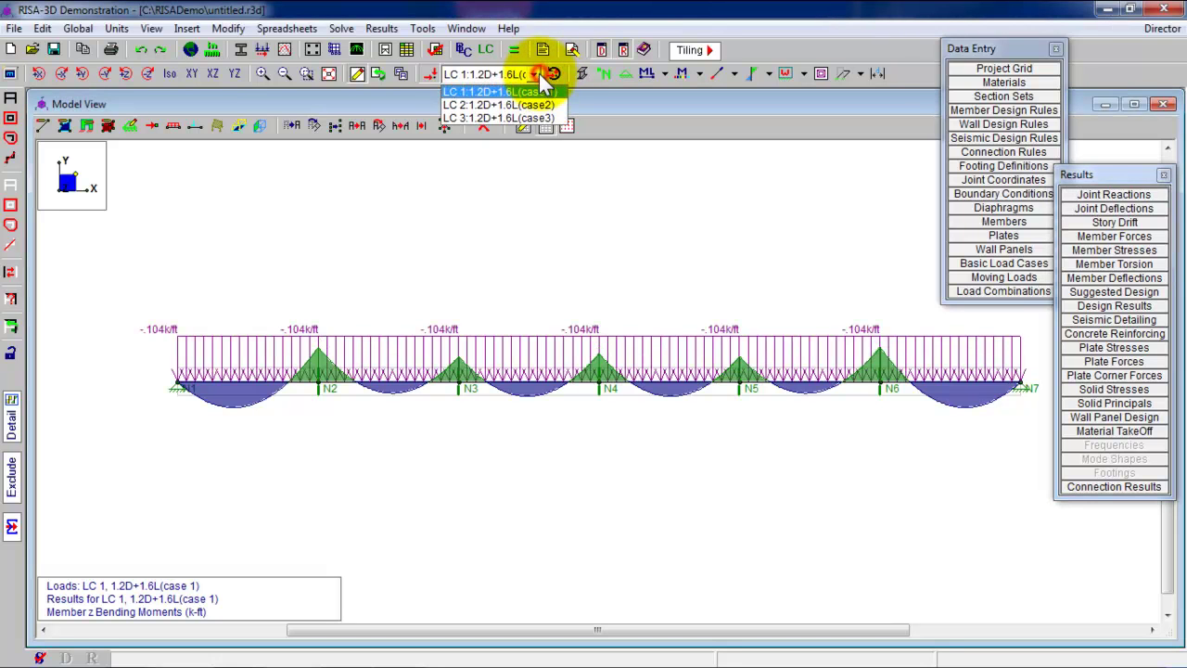
left_click(430, 75)
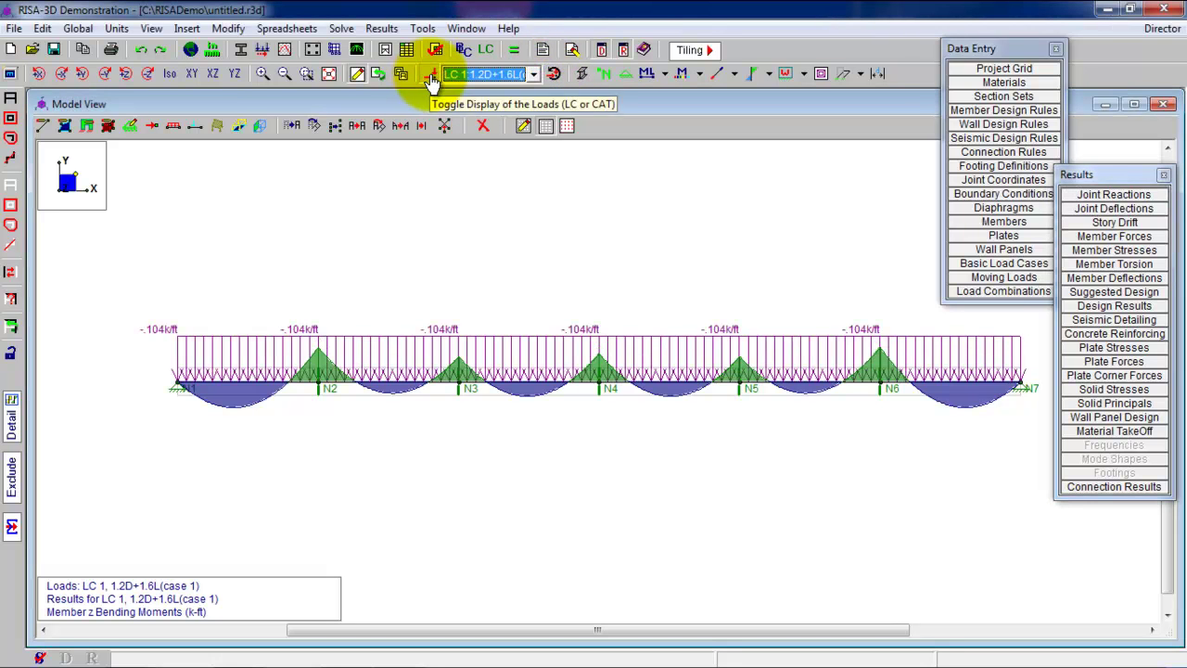
left_click(429, 75)
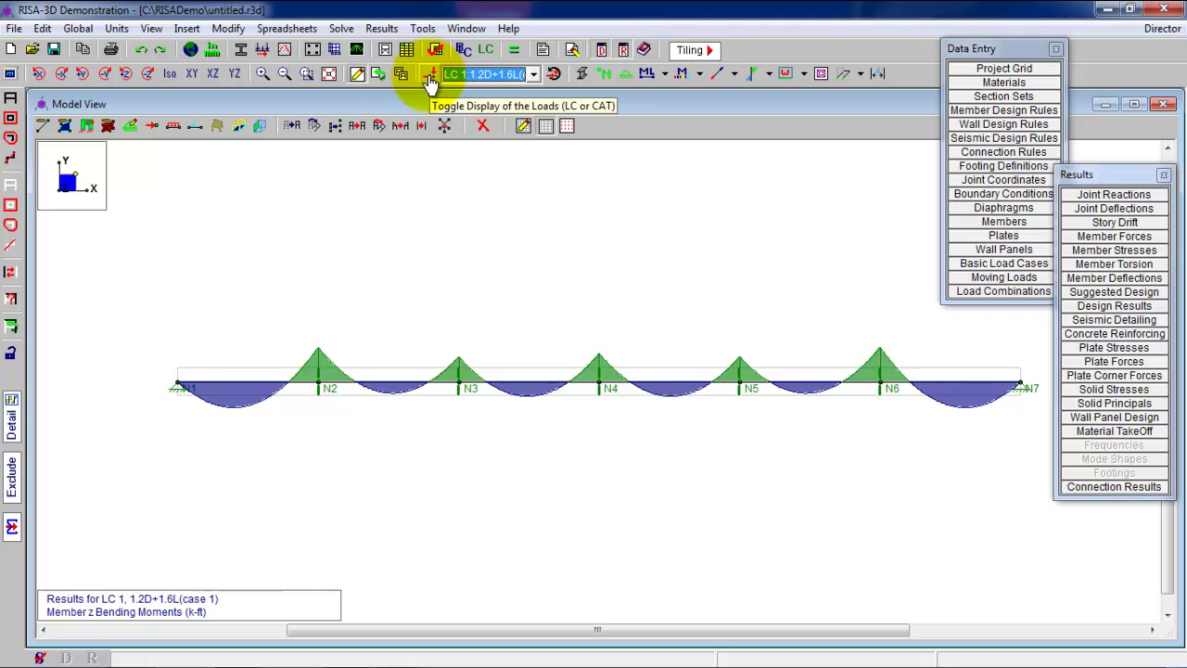
left_click(429, 76)
left_click(428, 76)
left_click(429, 76)
left_click(429, 76)
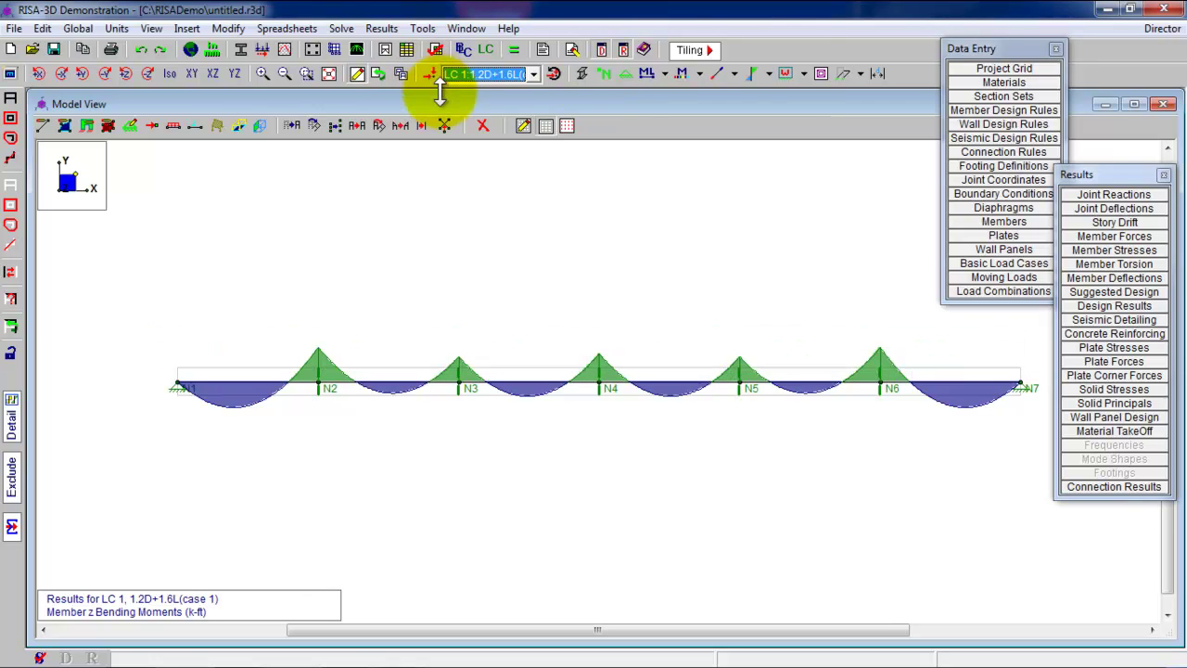
- Reselect LC 1 as the displayed combination and hide its load arrows
left_click(535, 74)
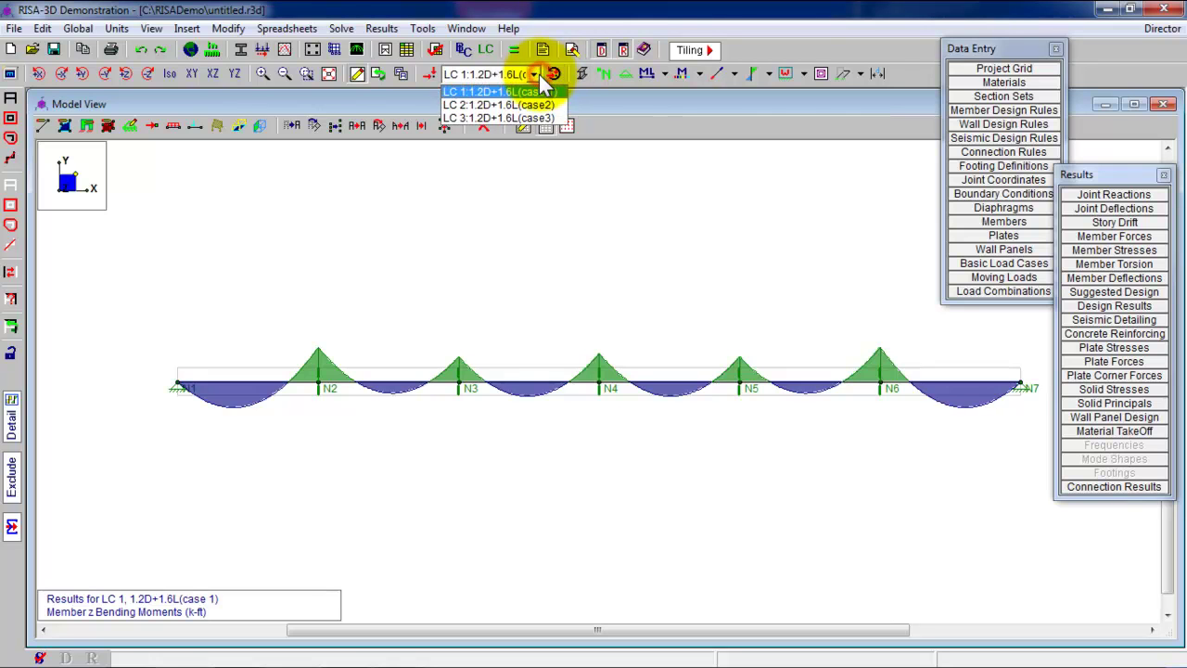
left_click(534, 74)
scroll(547, 78, "down", 3)
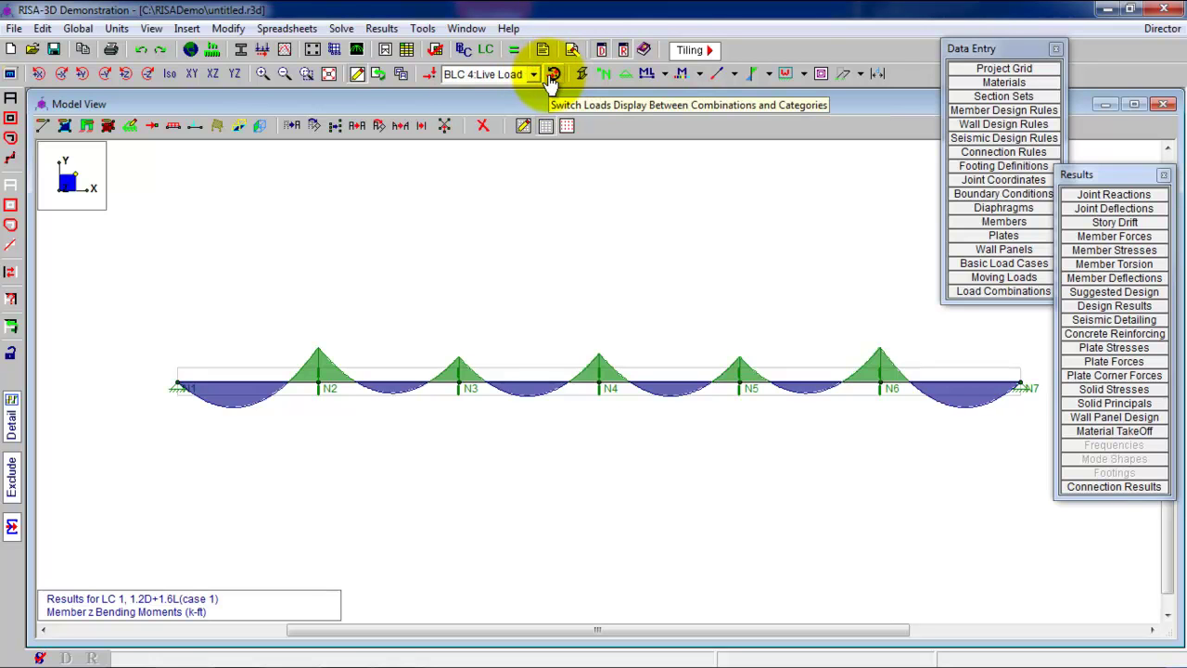
left_click(552, 77)
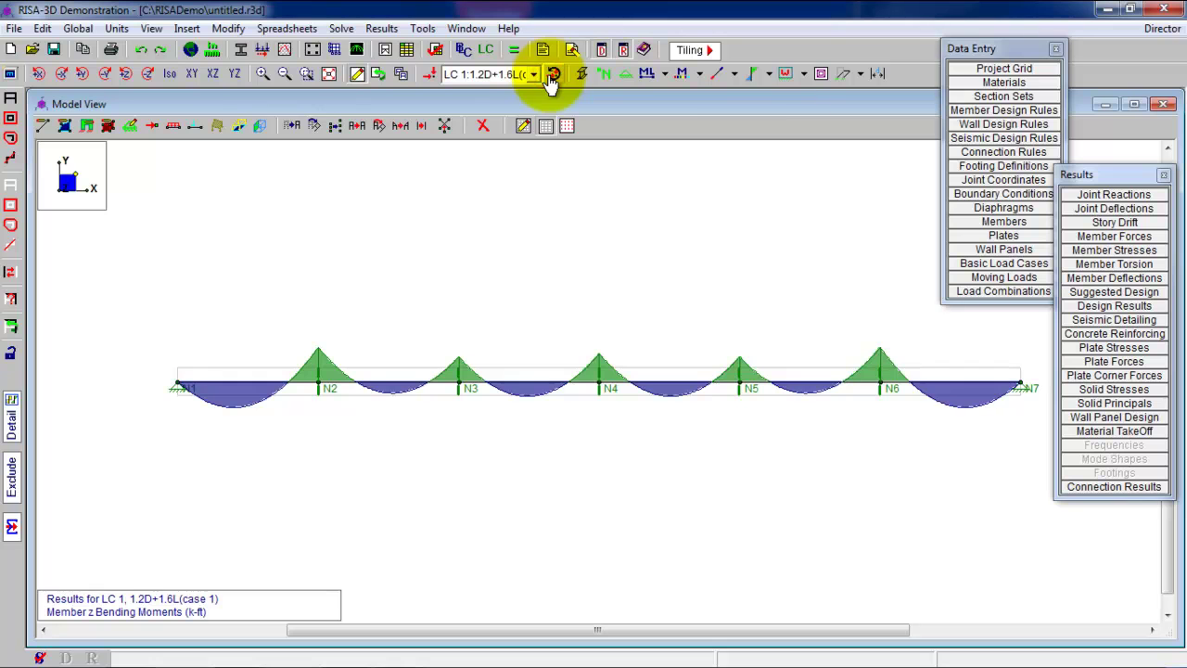
left_click(535, 73)
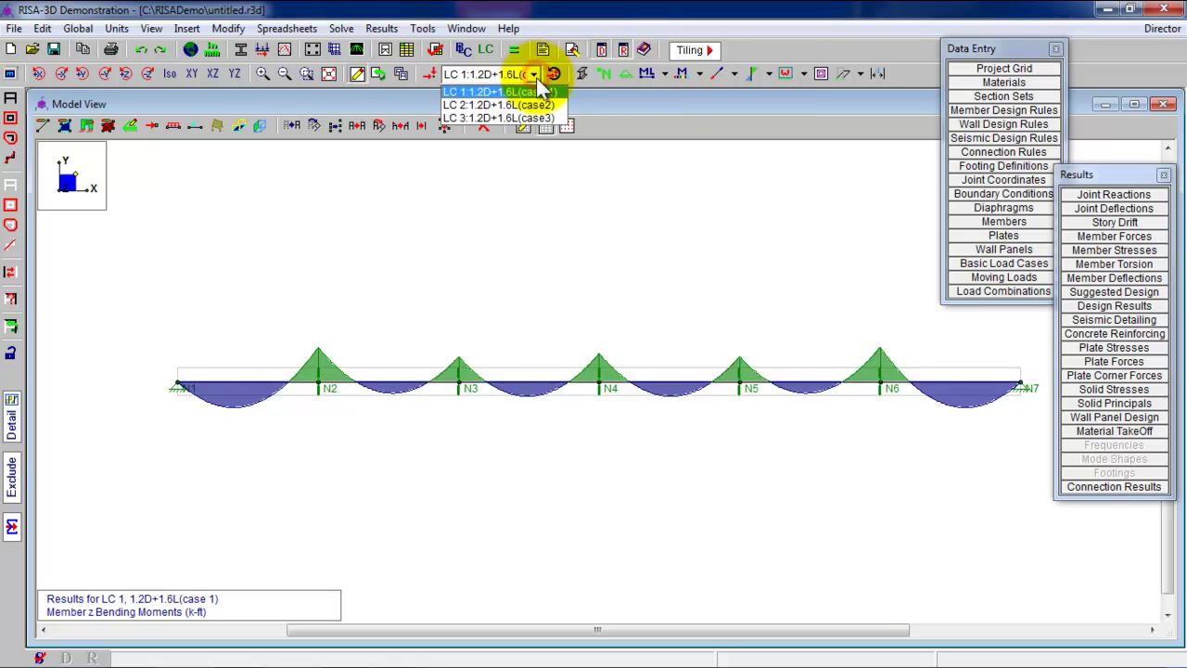
left_click(535, 92)
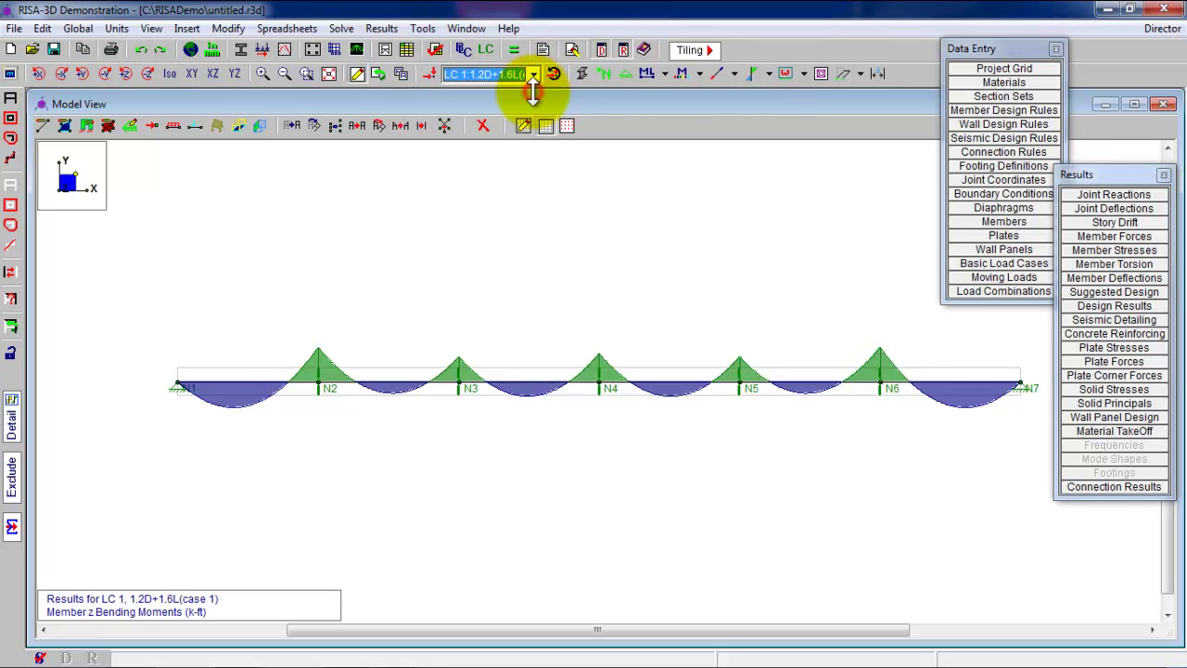
left_click(431, 79)
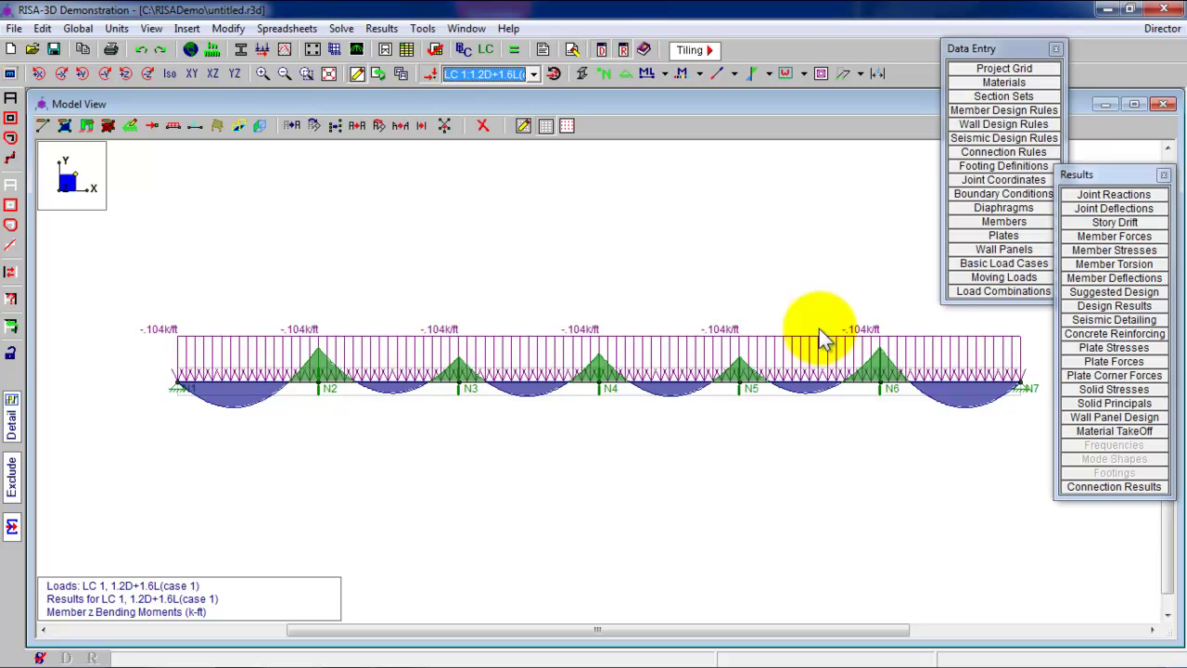
left_click(431, 74)
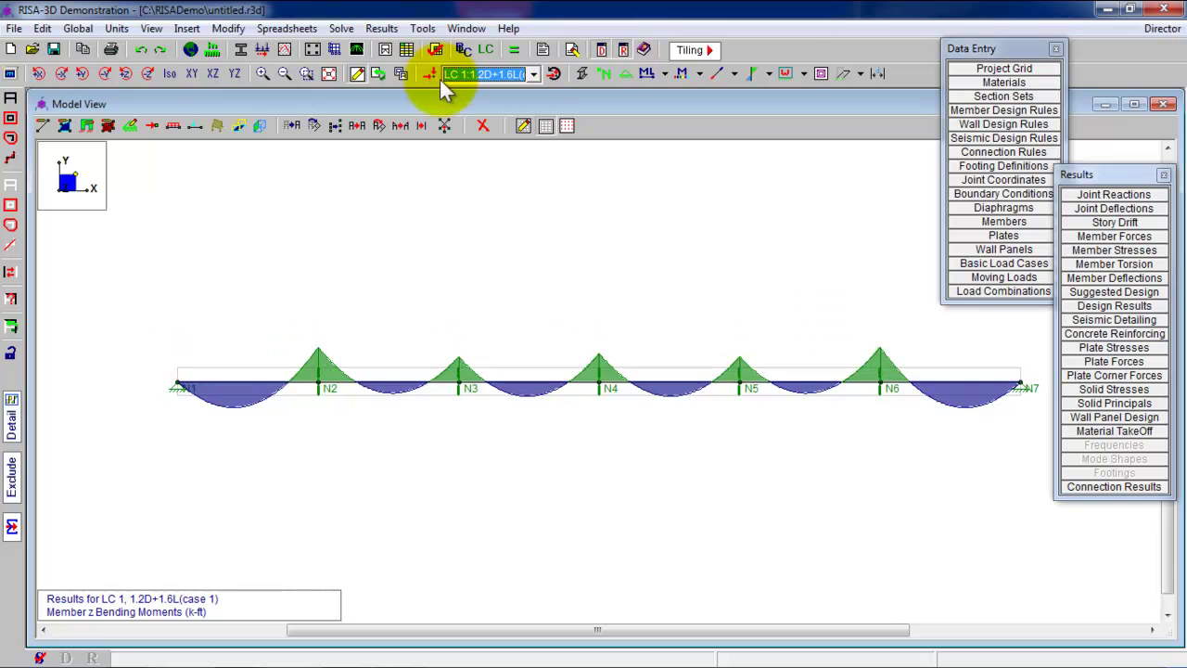
- Plot the z-z moment diagram for combination 2 (case2)
left_click(10, 76)
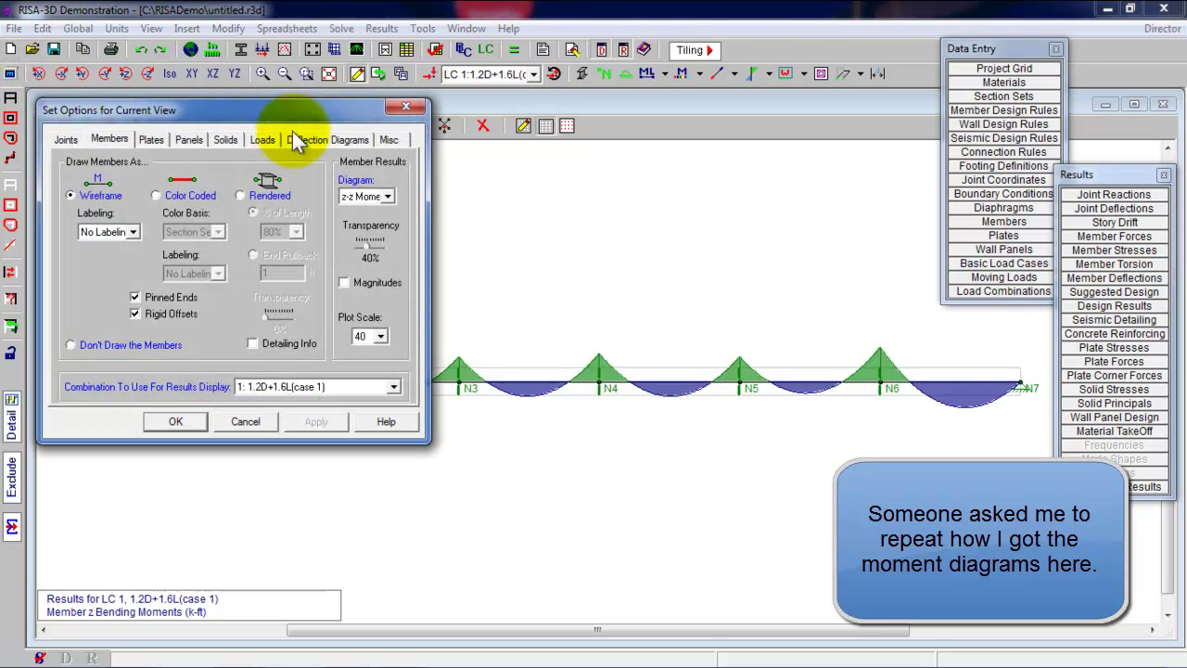
left_click(107, 139)
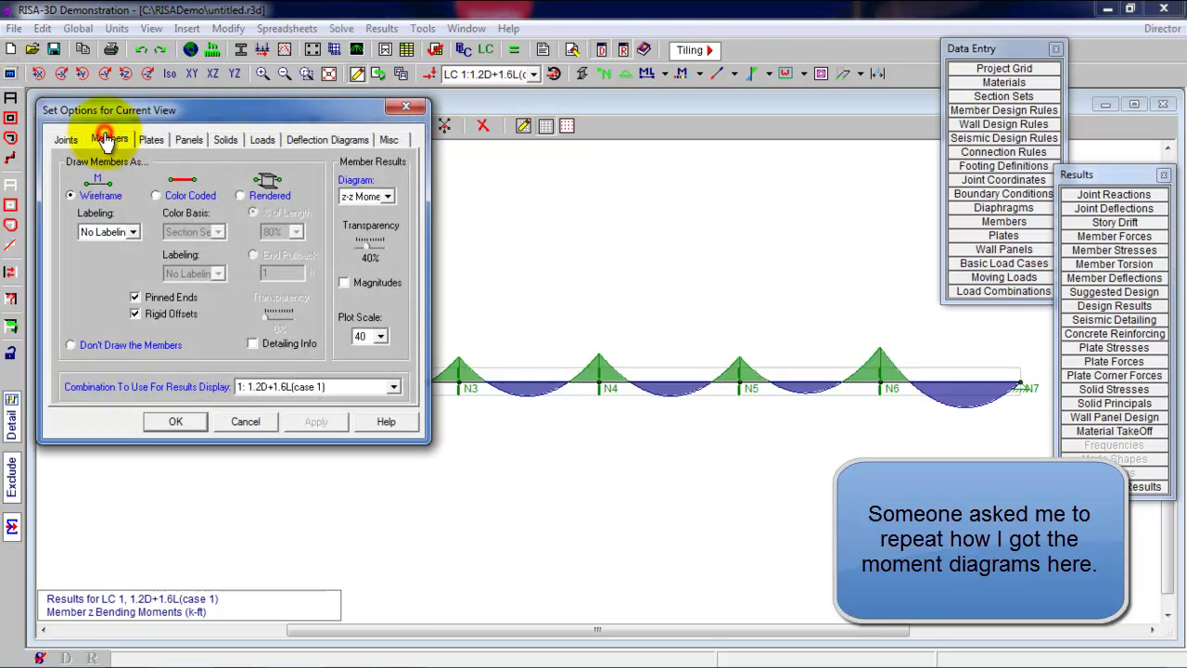
left_click(350, 200)
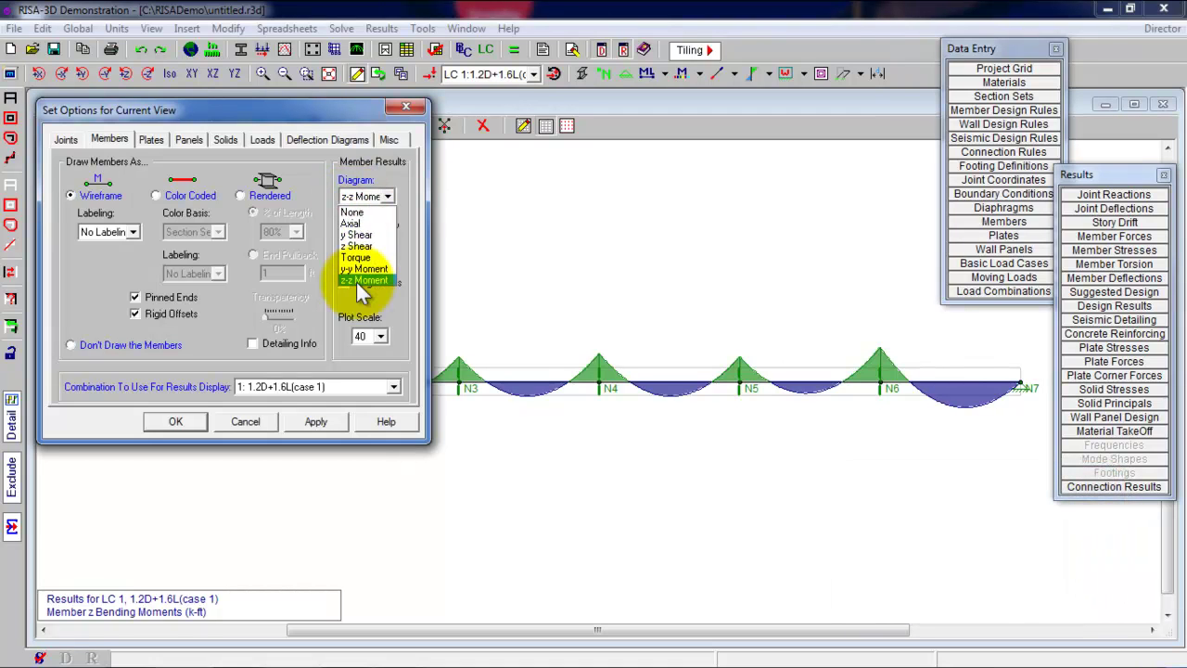
left_click(358, 281)
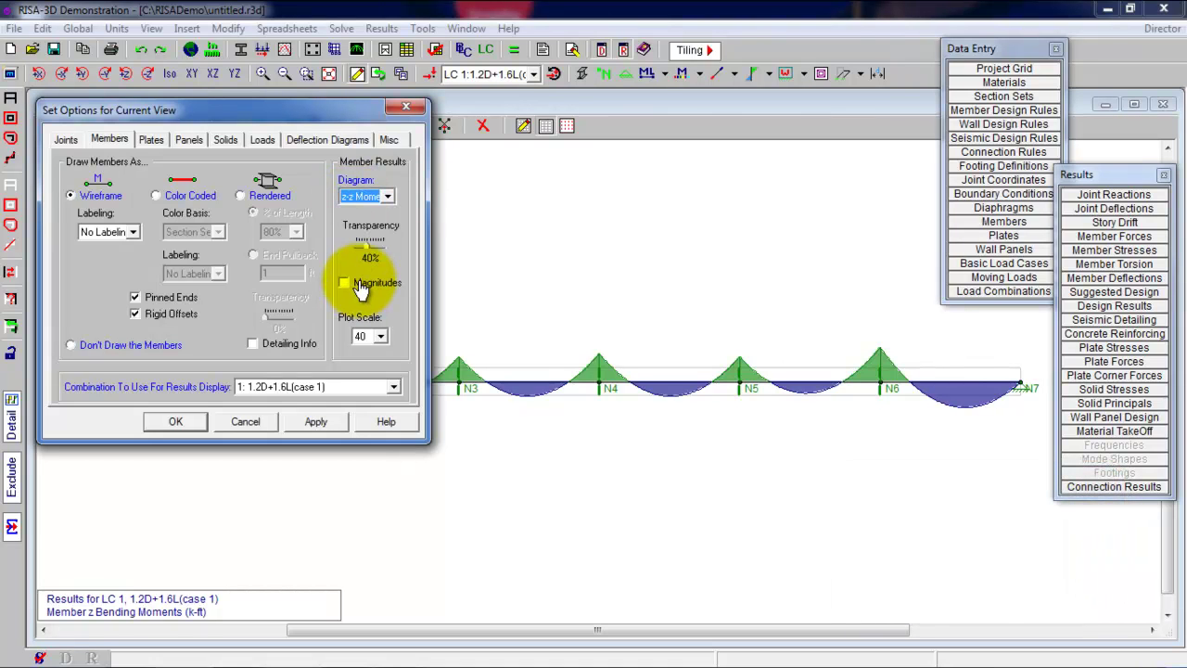
left_click(348, 388)
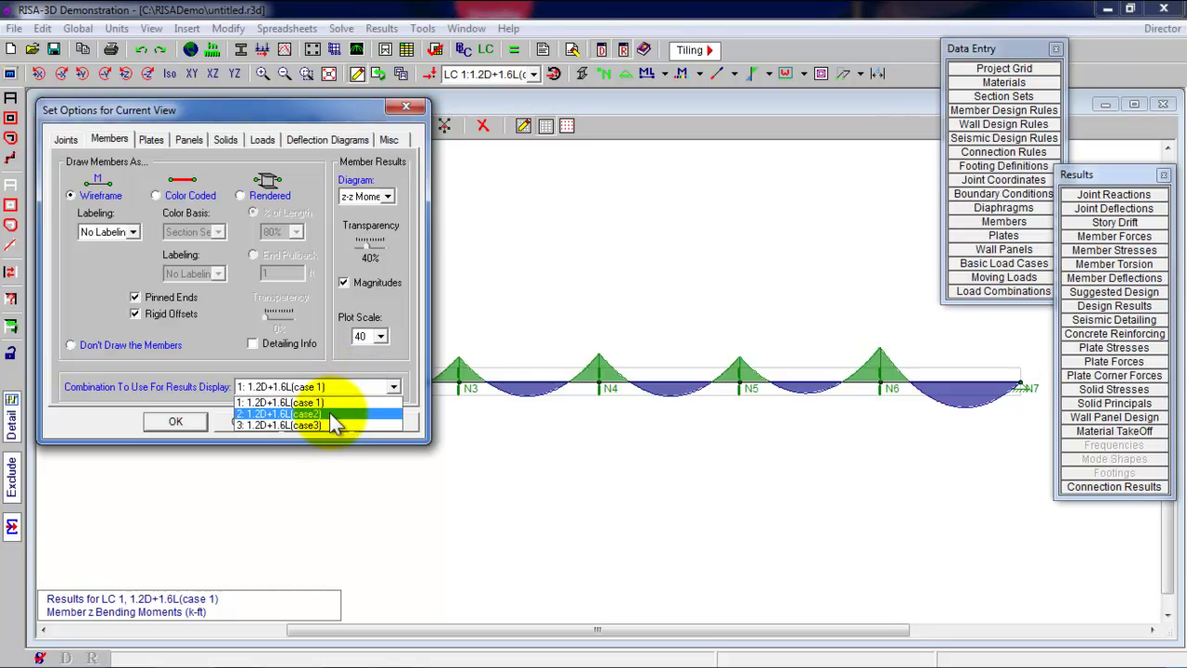
left_click(316, 414)
left_click(317, 423)
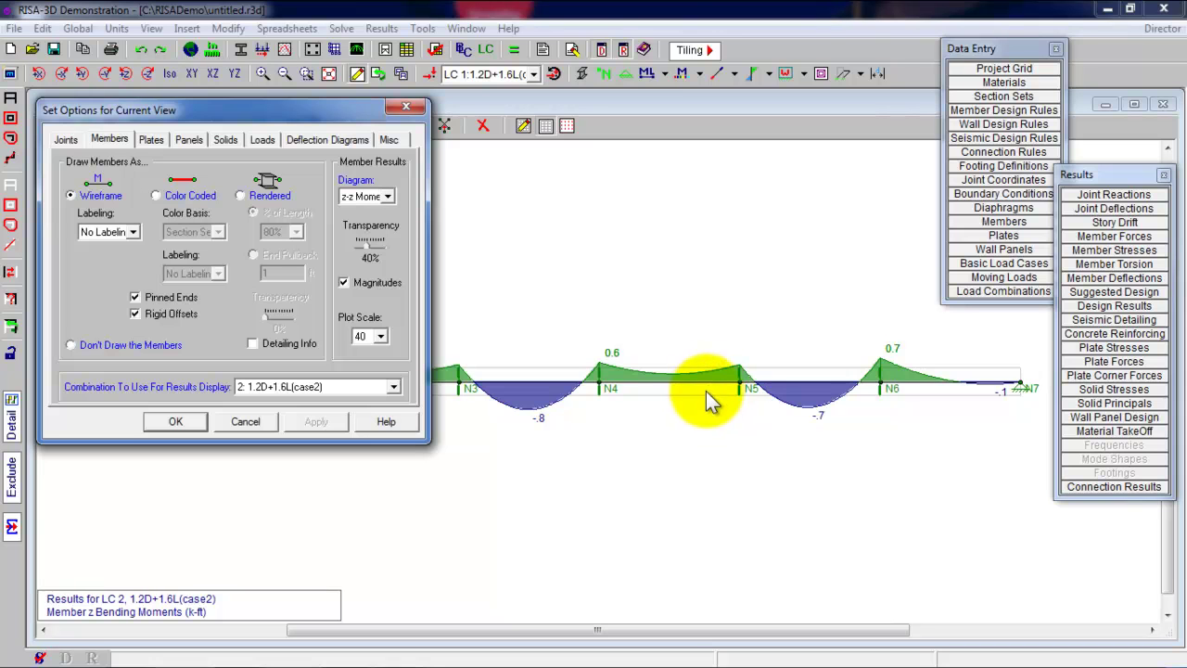
- Plot the z-z moment diagram for combination 3 (case3), then close the options
left_click(306, 387)
left_click(296, 423)
left_click(298, 423)
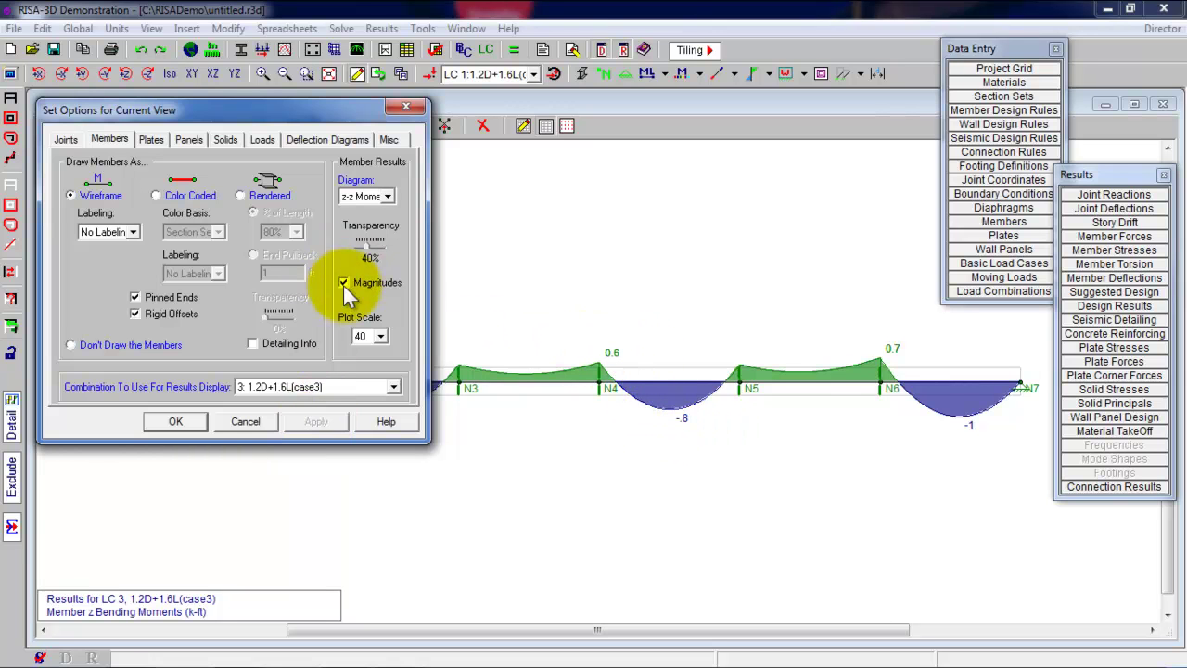
left_click(193, 427)
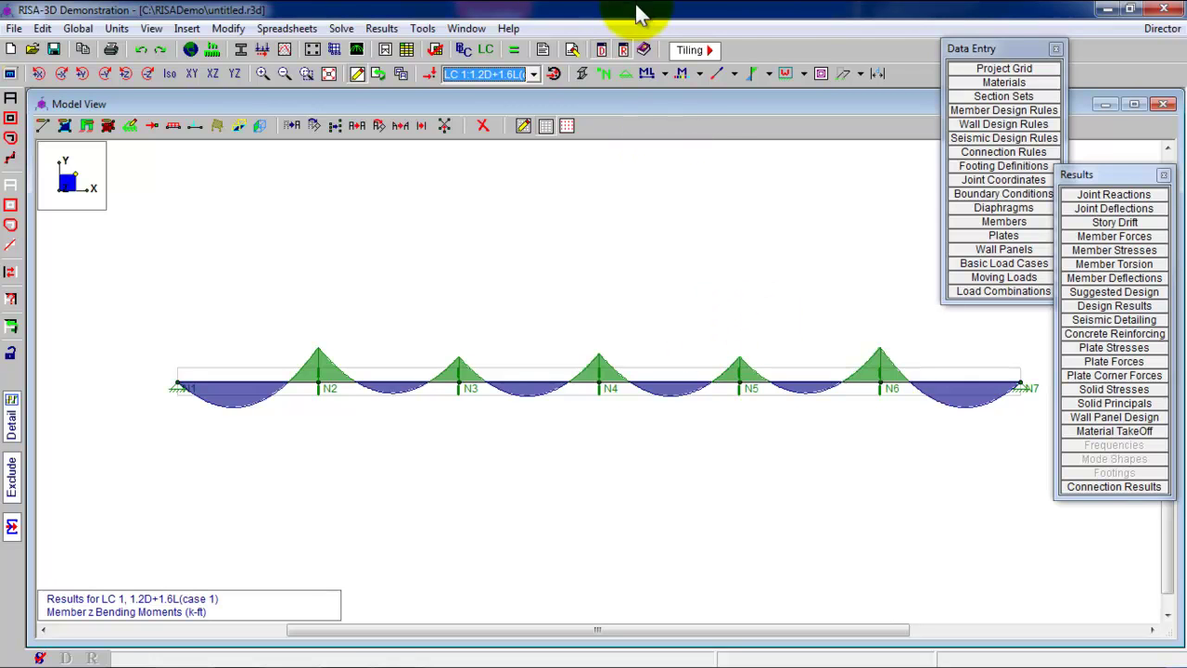
- Solve the Envelope of Marked Combinations, clearing old results and declining the locked-joint view
left_click(517, 51)
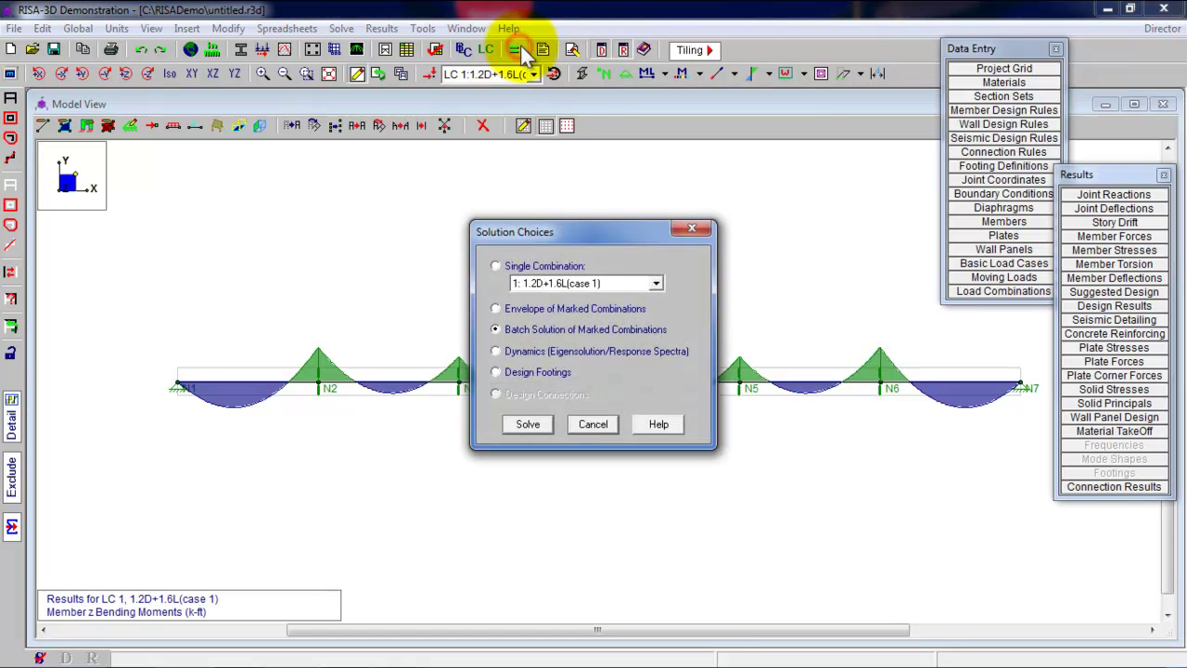
left_click(588, 310)
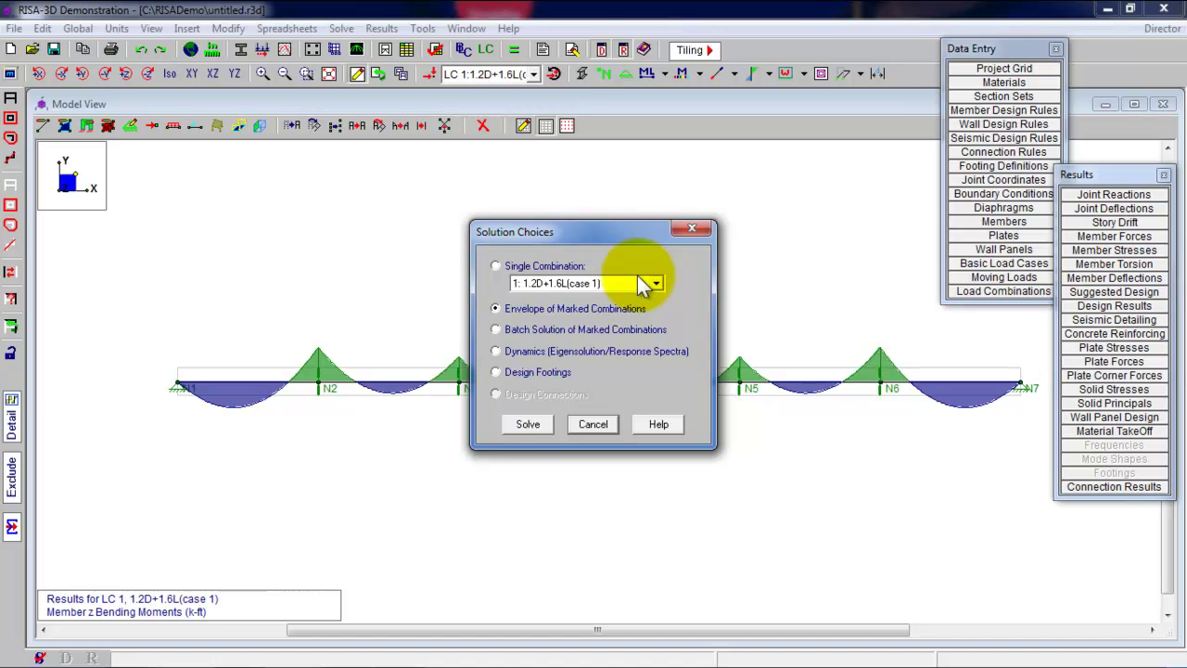
left_click(536, 429)
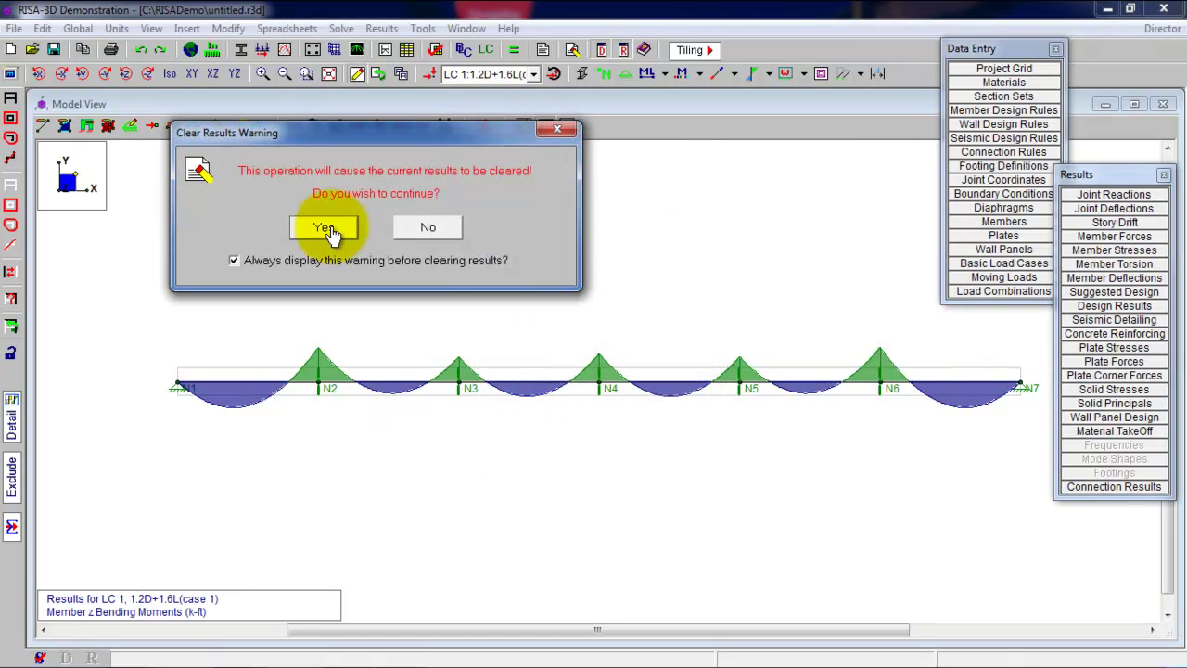
left_click(323, 228)
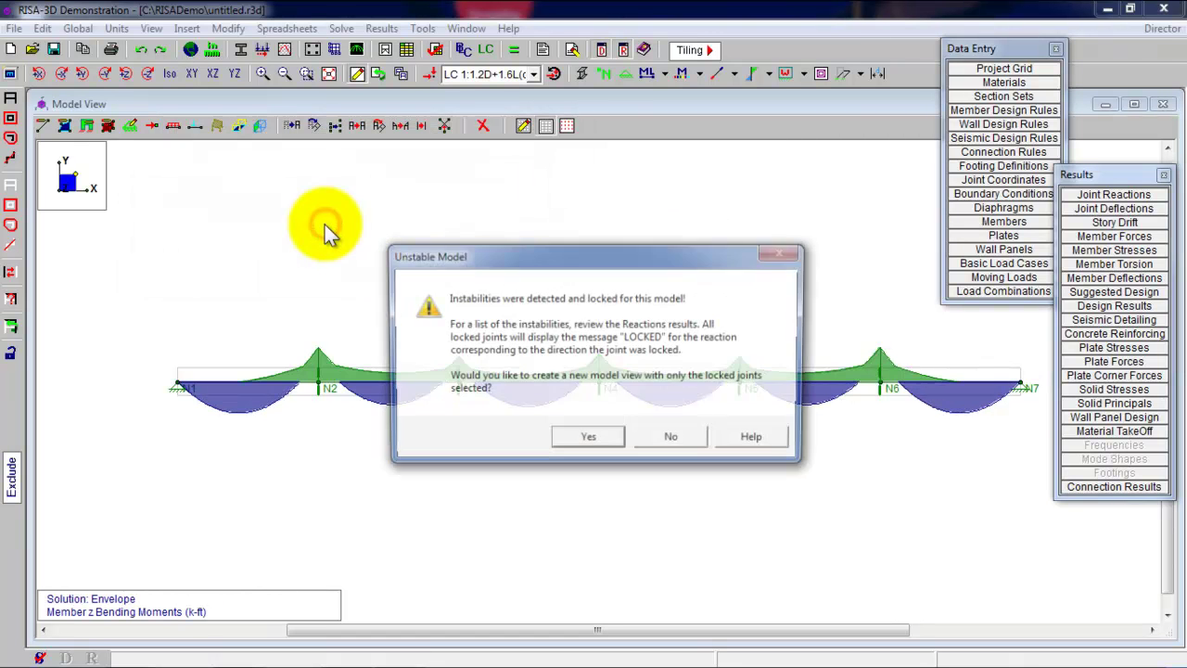
left_click(670, 442)
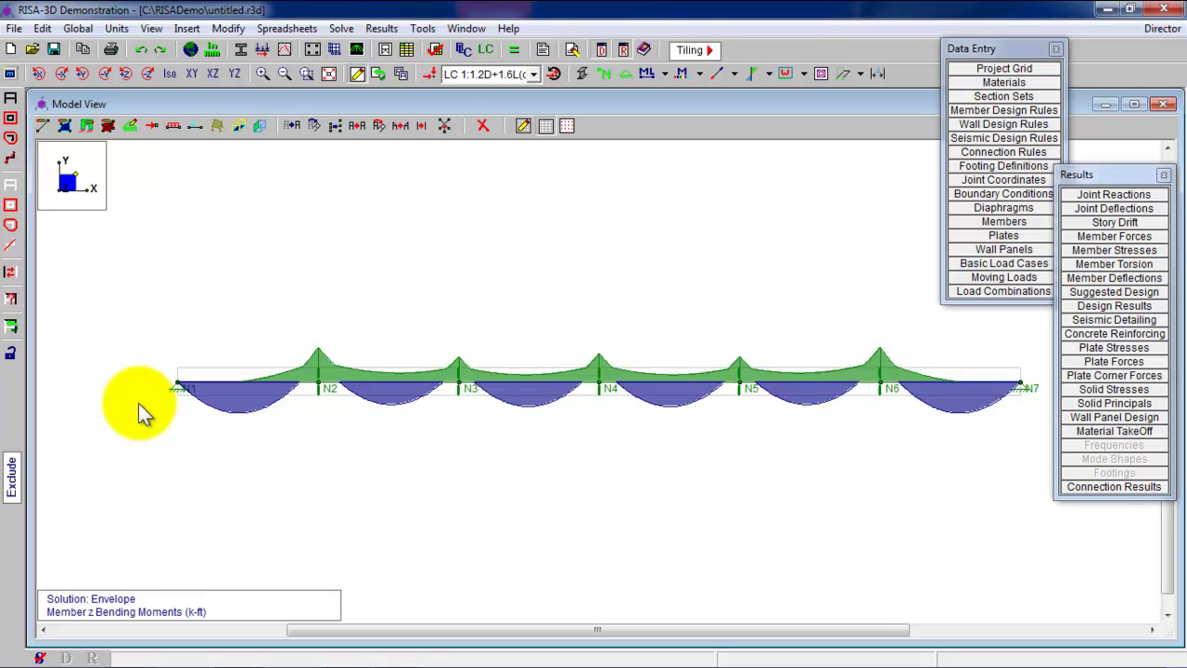
- Turn on Magnitudes labels for the envelope moment diagram
left_click(10, 73)
left_click(345, 283)
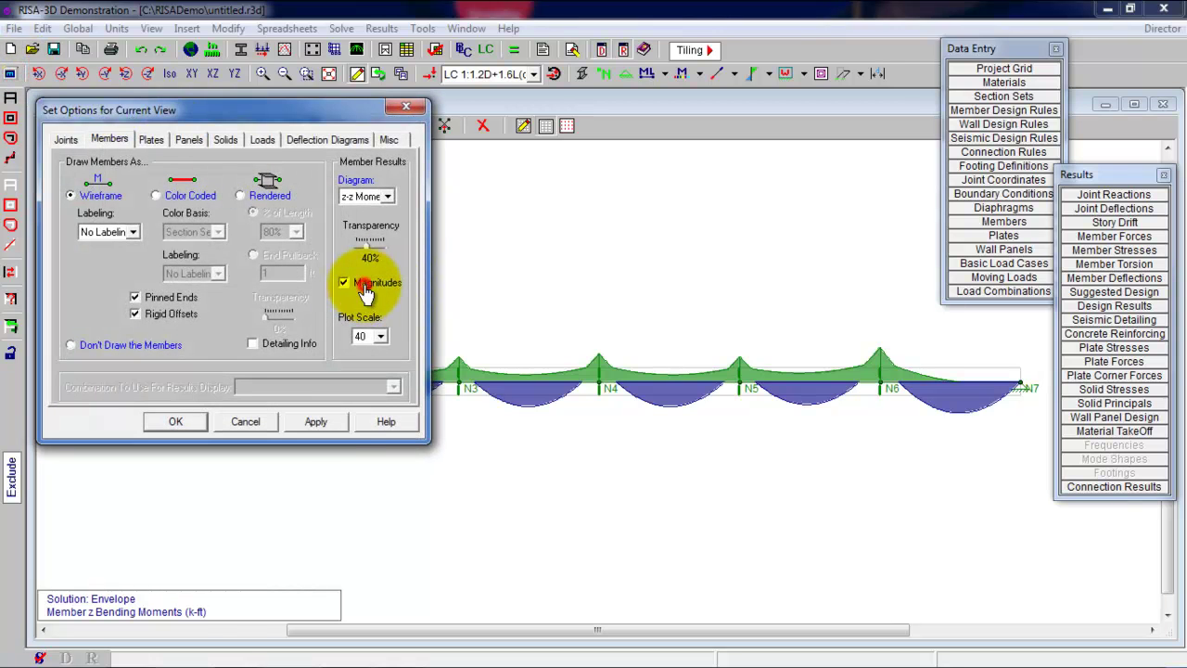
left_click(317, 422)
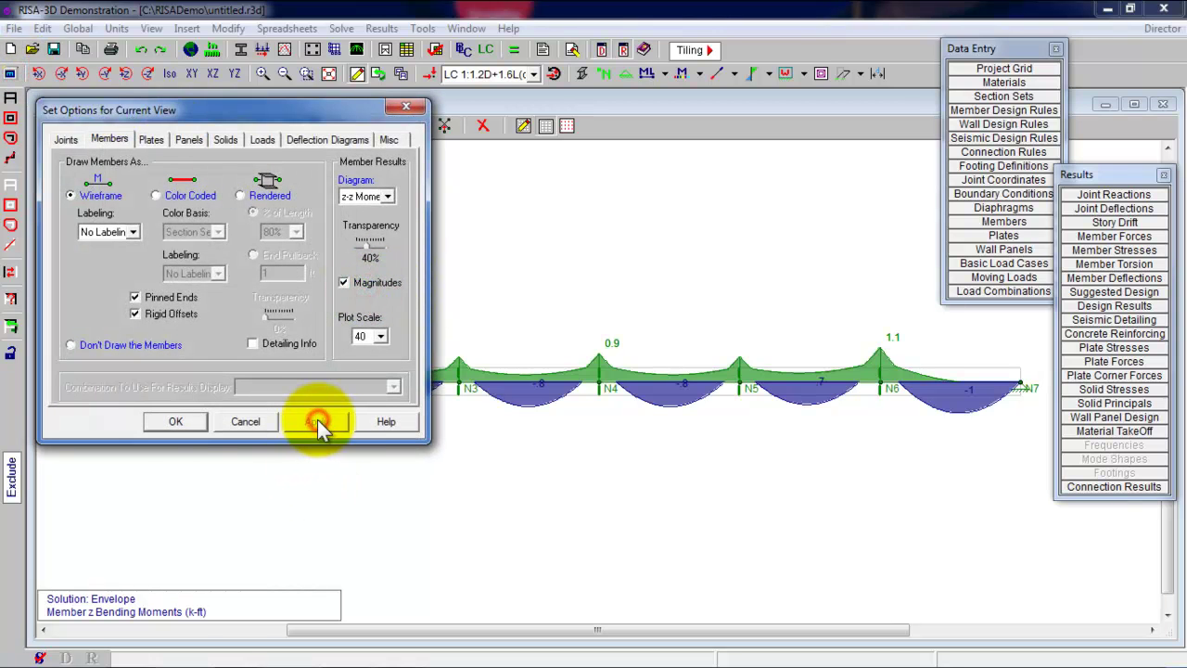
left_click(178, 423)
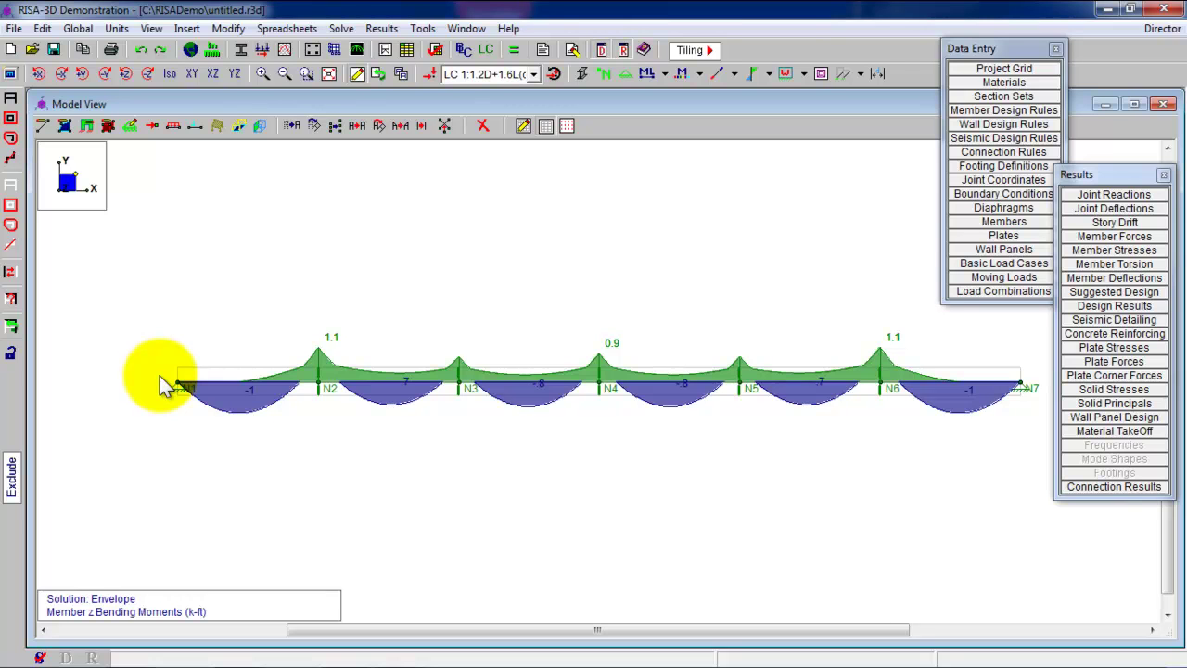
- Re-run the Batch Solution, dismissing the warnings, and activate the Detail report tool
key("ctrl+q")
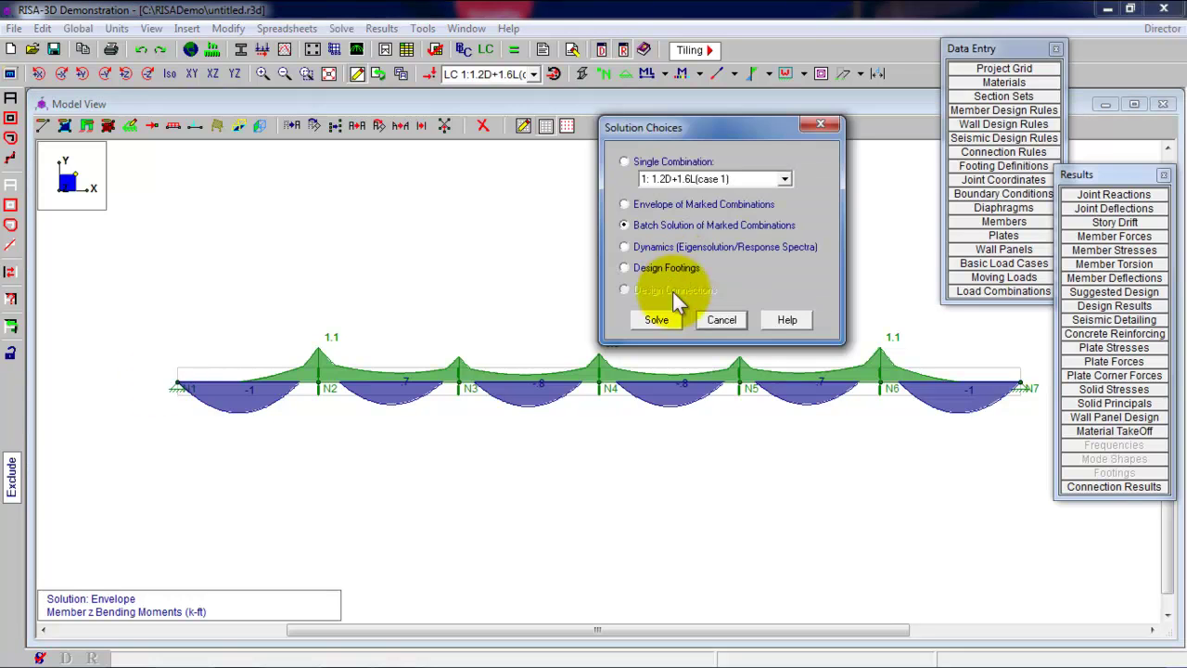
left_click(660, 321)
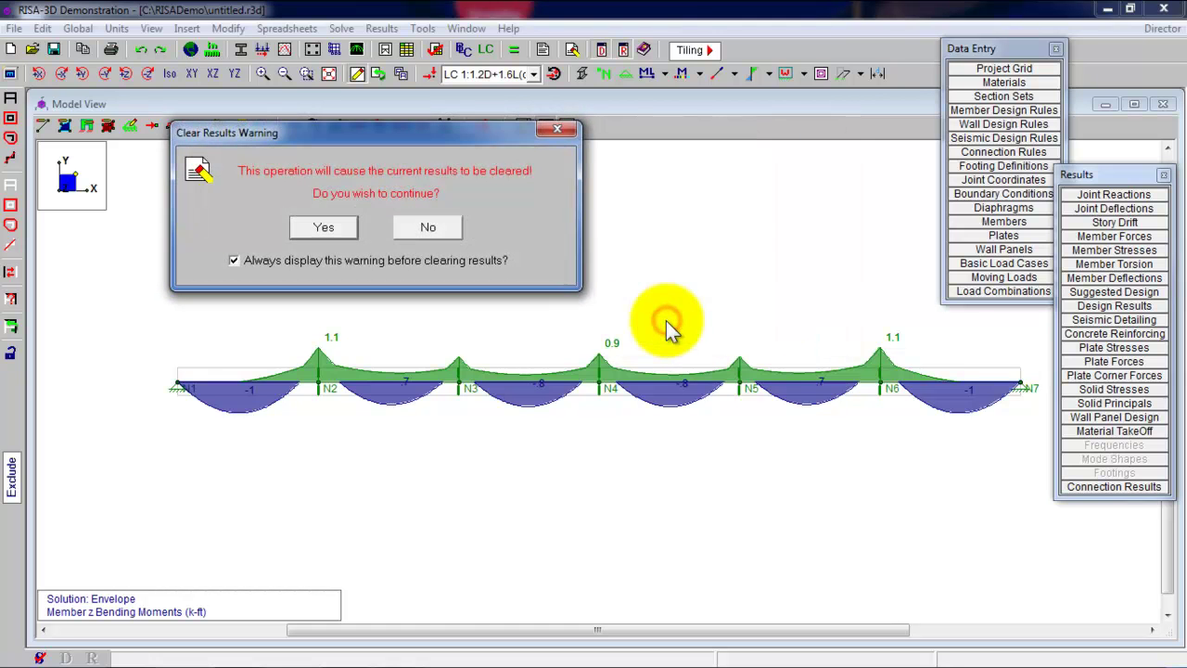
left_click(318, 229)
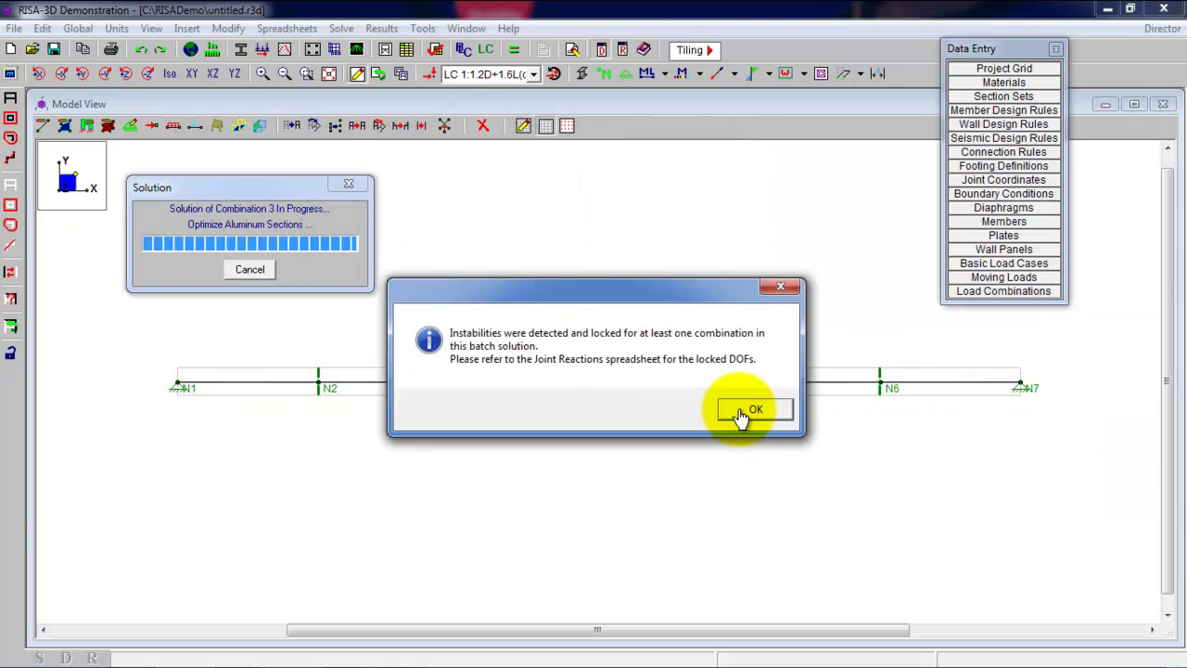
left_click(742, 410)
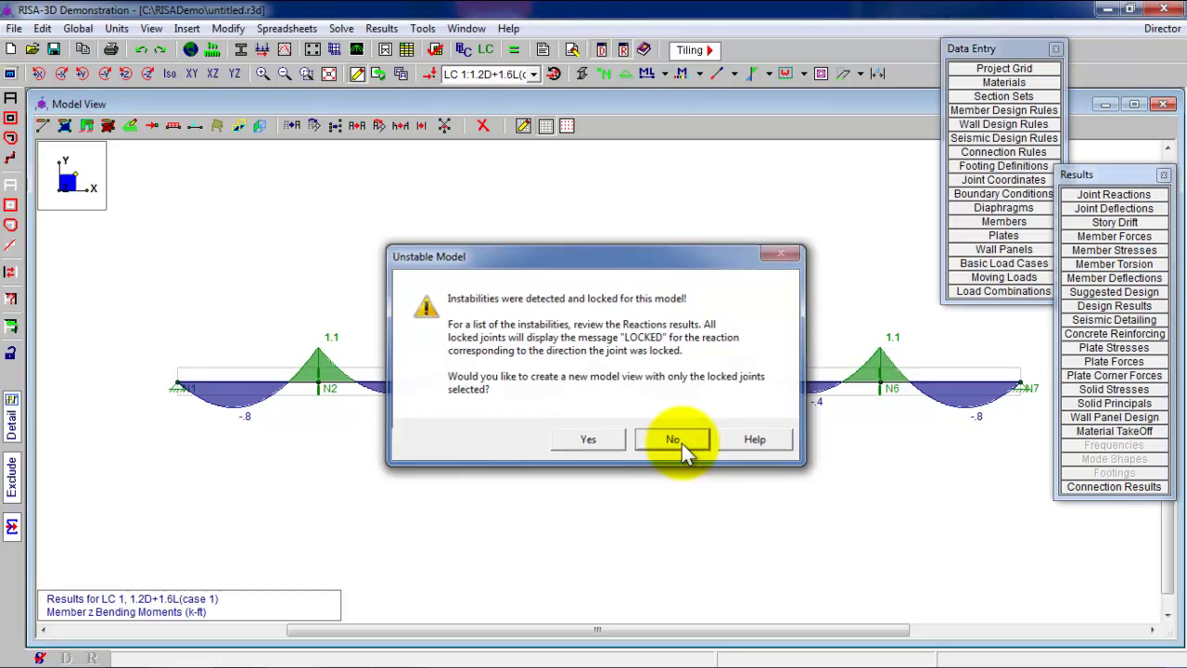
left_click(680, 443)
left_click(11, 413)
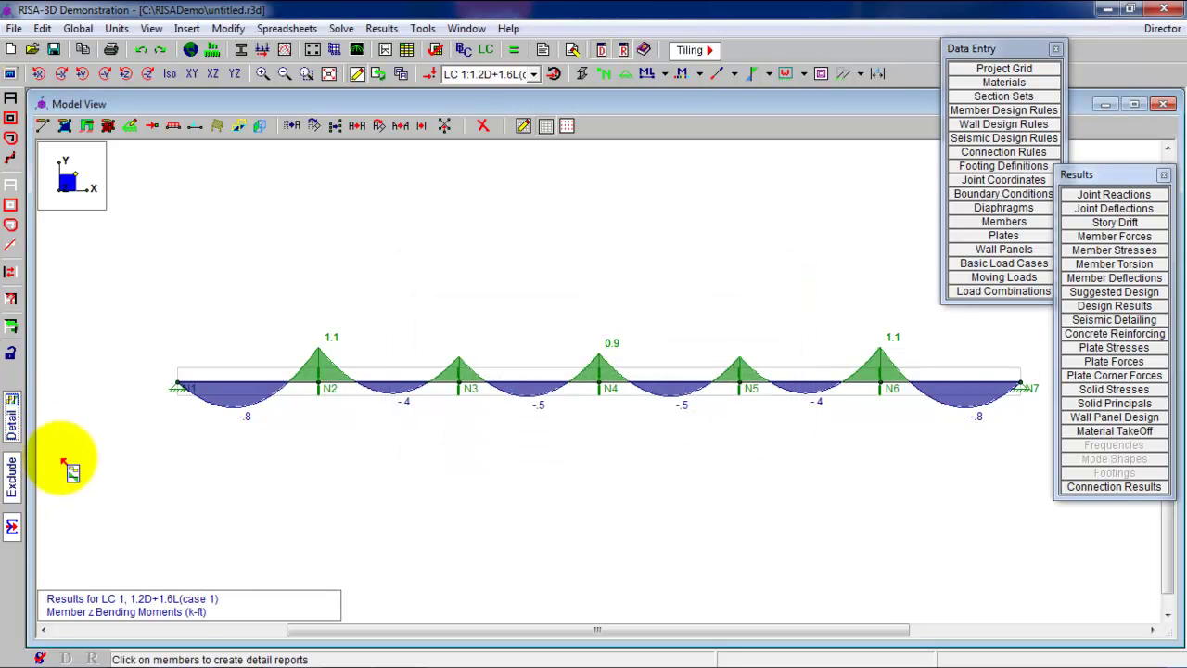
- Open beam M1's envelope detail report maximized and scroll to its 0.303 bending code check
left_click(278, 384)
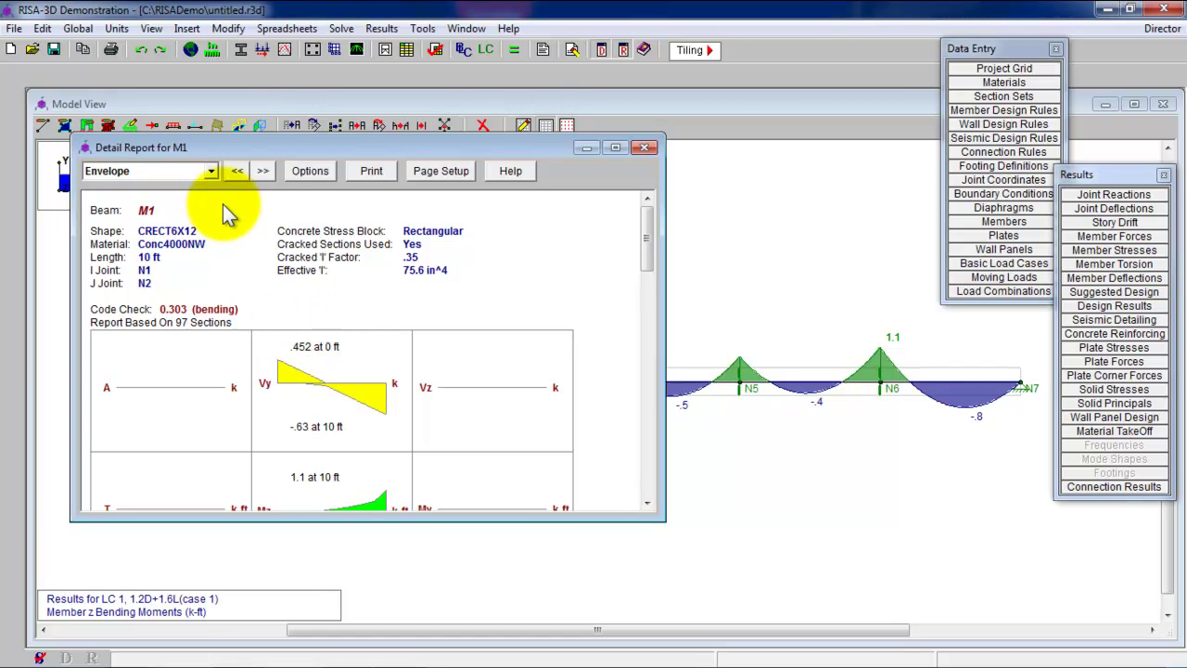
left_click(615, 148)
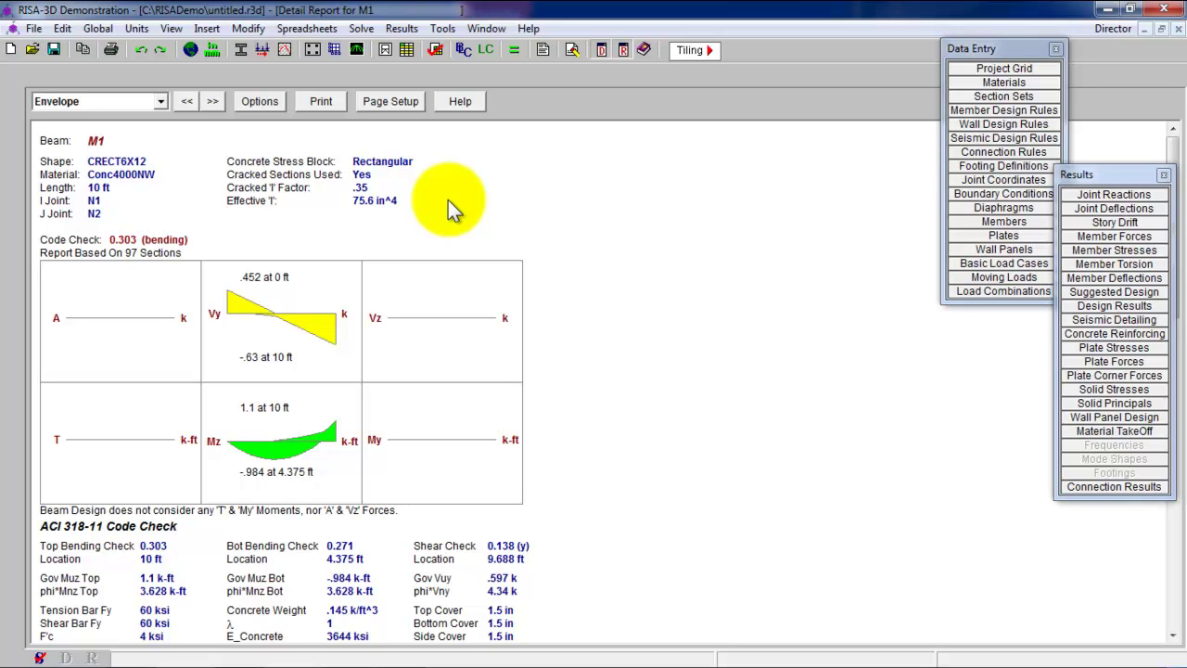
scroll(546, 274, "down", 5)
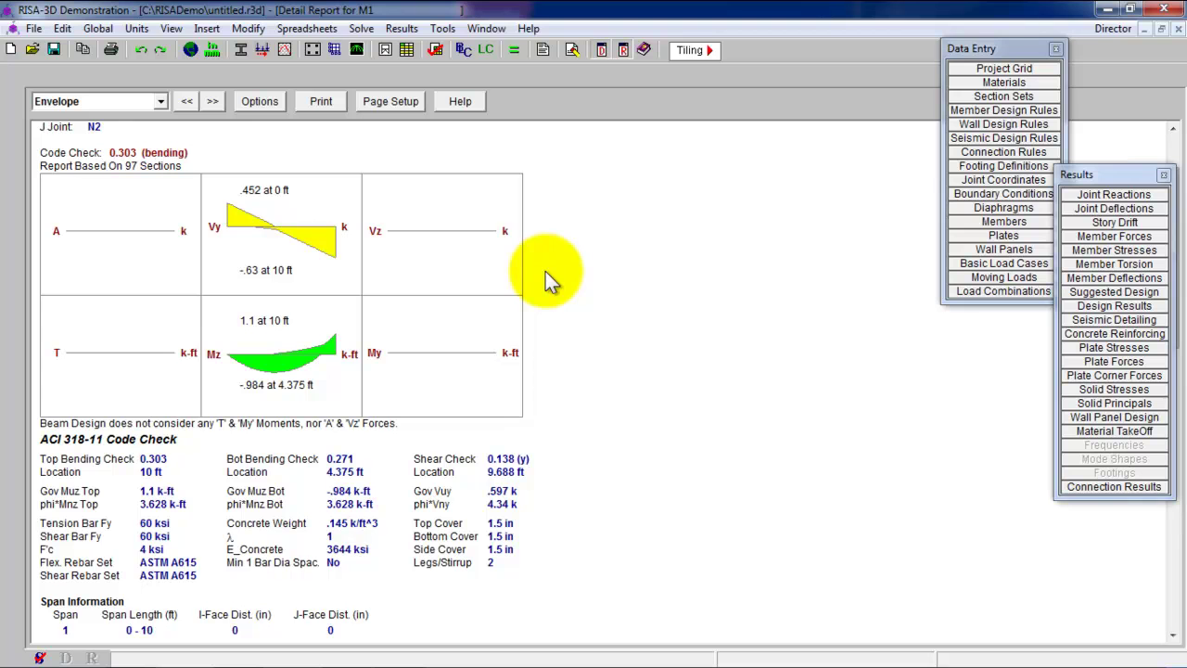
scroll(545, 274, "up", 3)
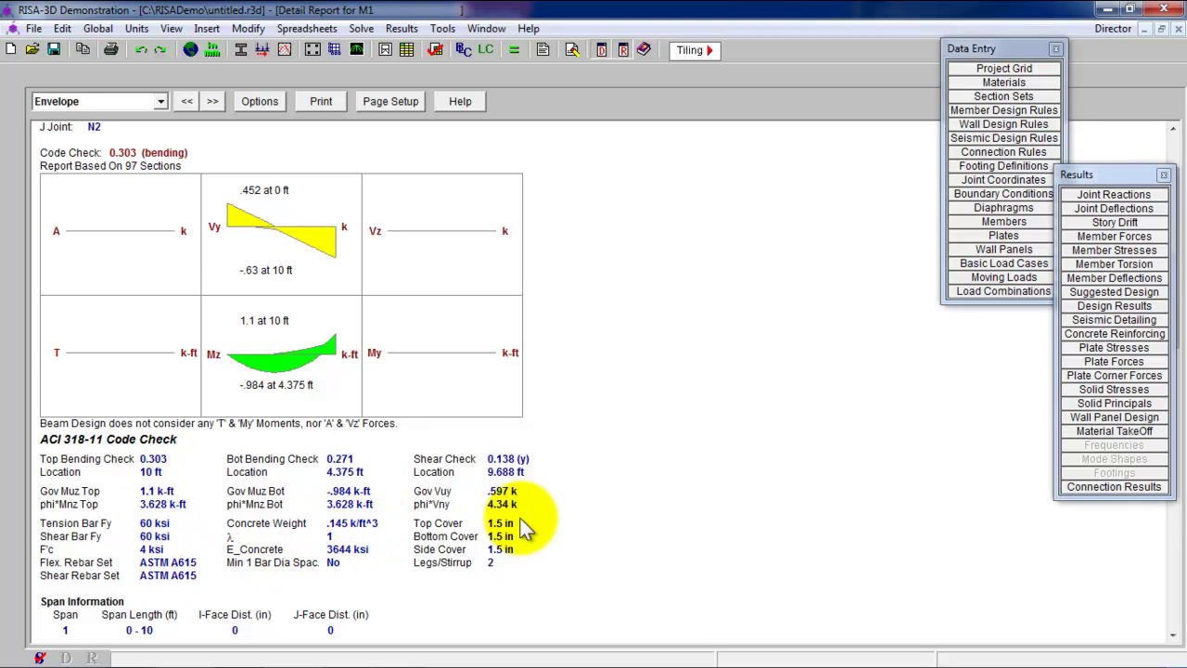
scroll(490, 515, "down", 2)
scroll(484, 506, "down", 15)
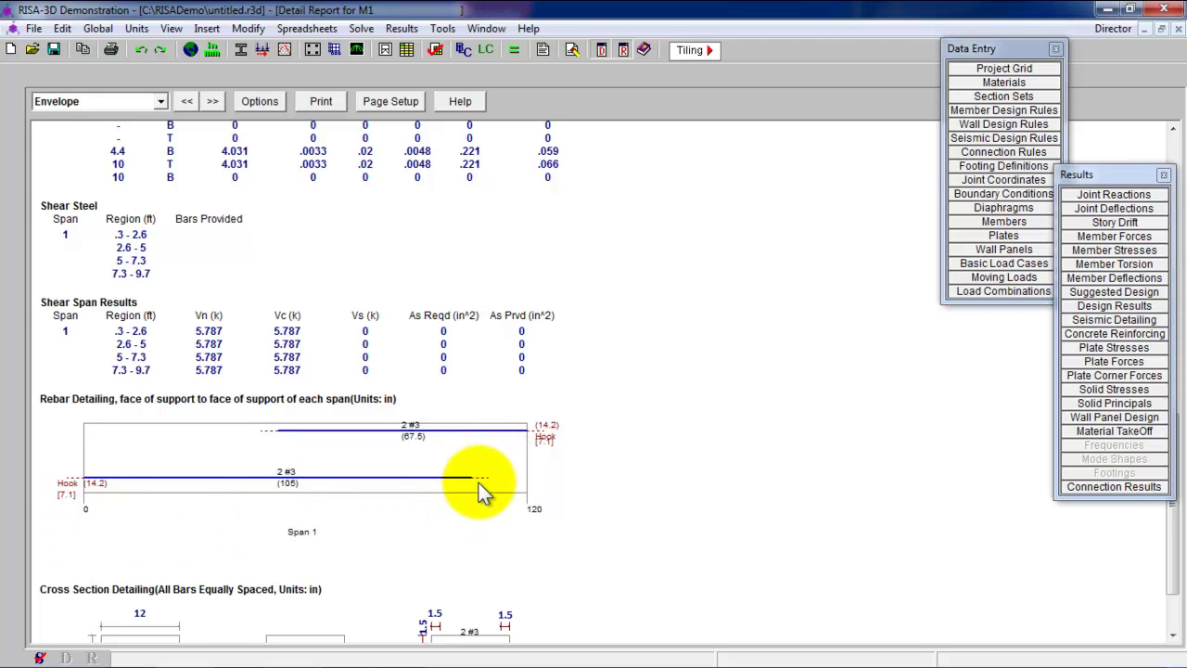
scroll(469, 484, "down", 2)
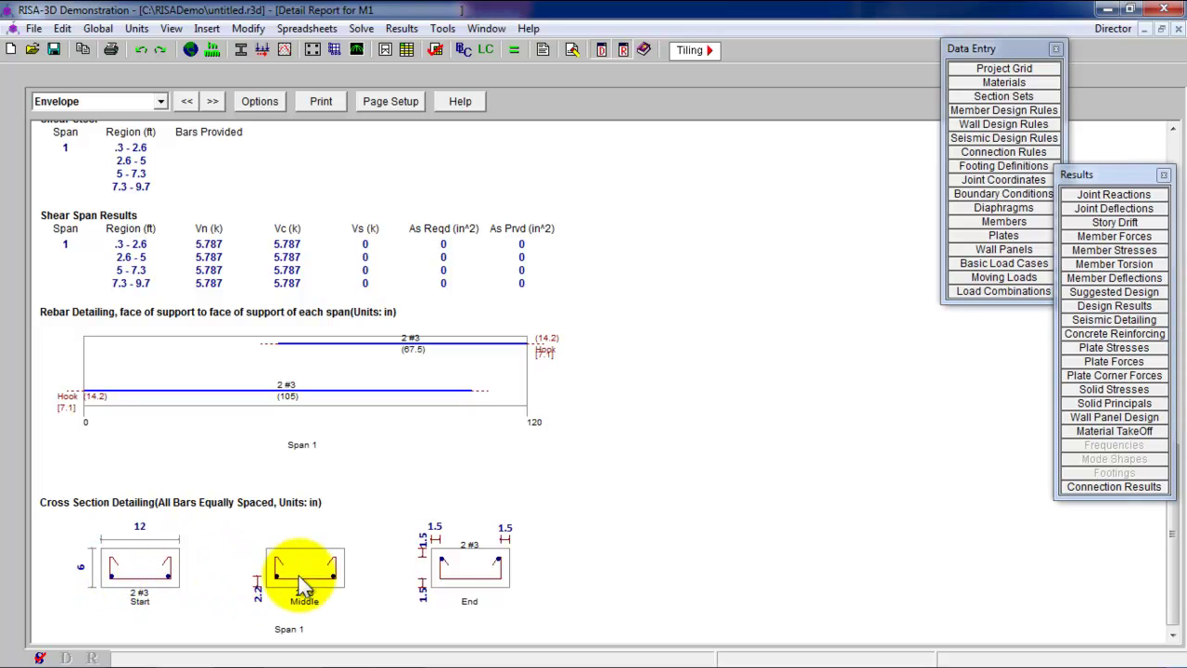
scroll(399, 408, "down", 1)
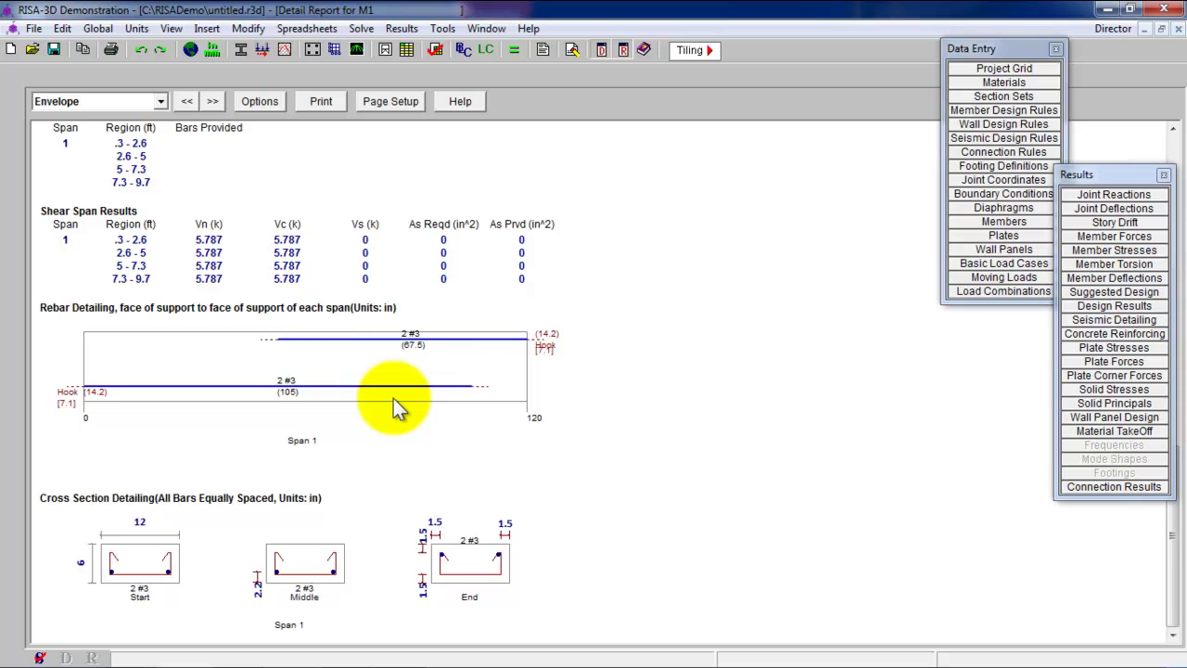
scroll(278, 371, "up", 6)
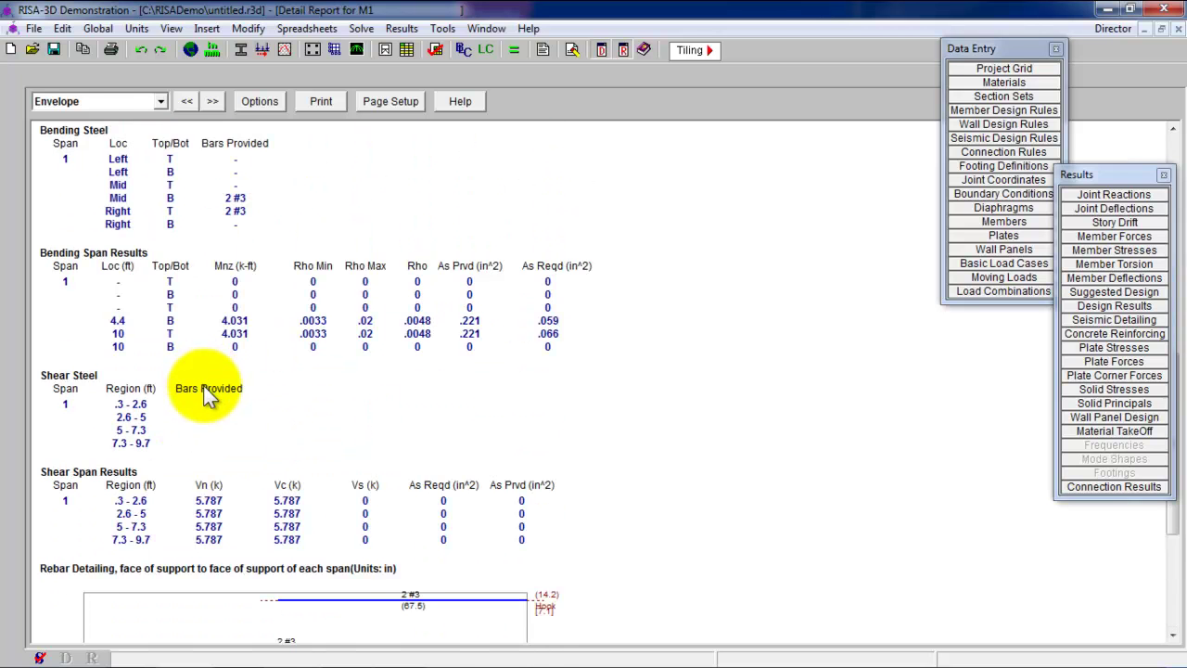
scroll(208, 394, "up", 6)
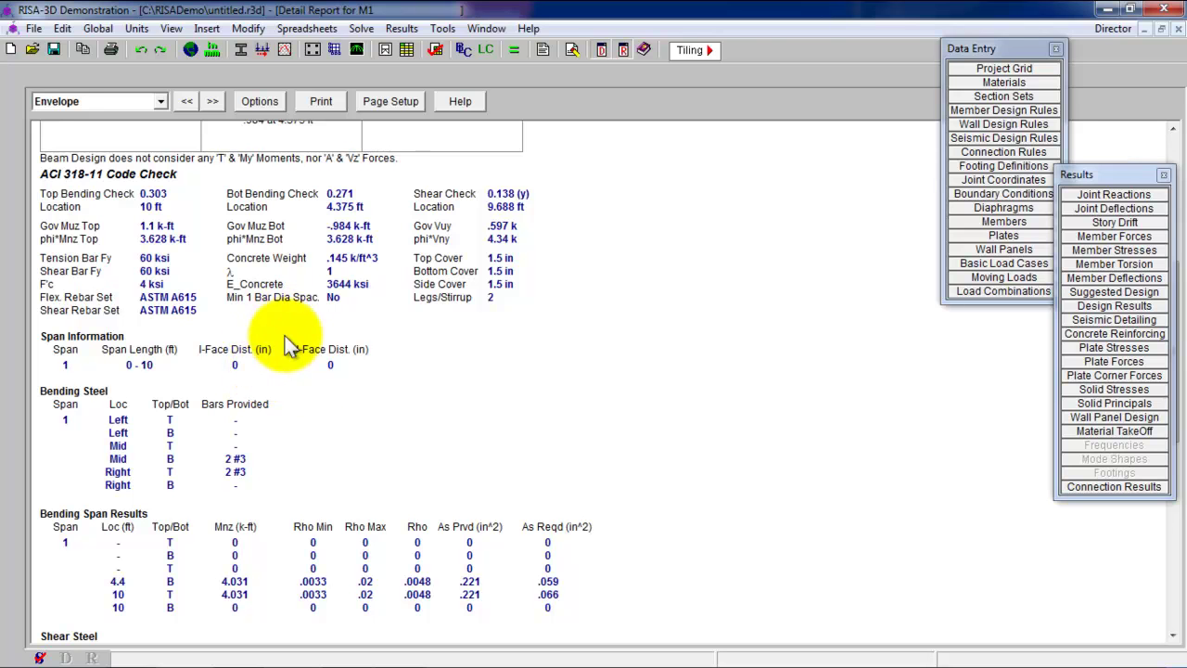
- Close the M1 report and open Member Suggested Shapes, showing No Shapes Found for OneWay
left_click_drag(1017, 51, 939, 100)
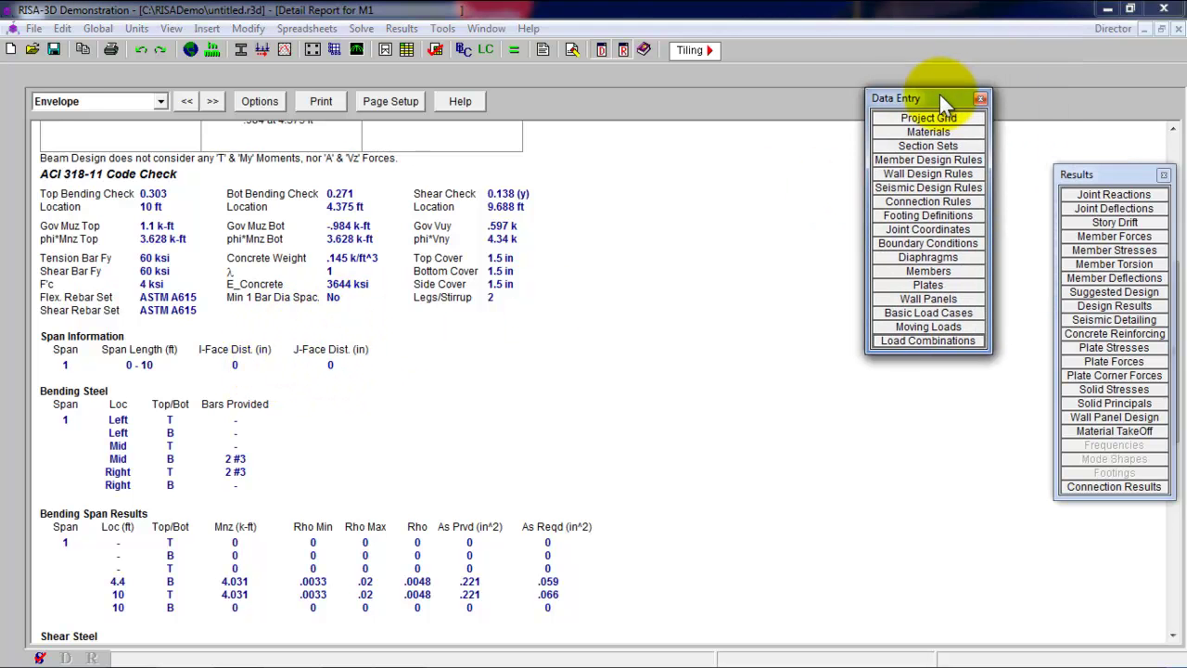
left_click_drag(1122, 177, 1094, 156)
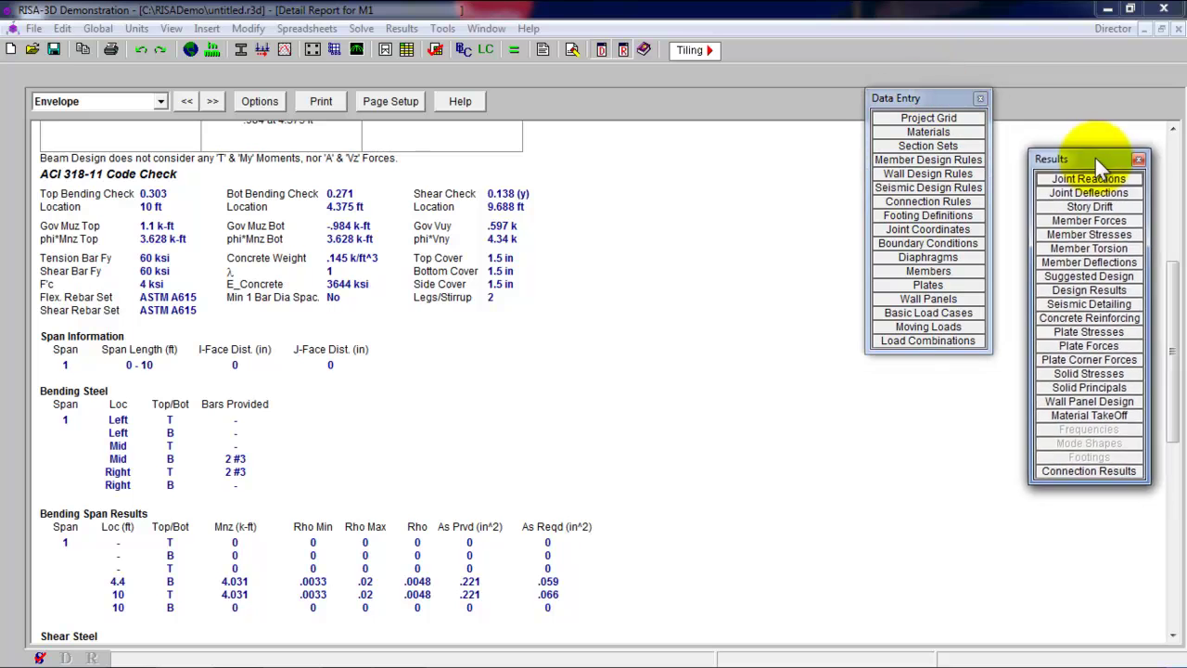
left_click(1086, 271)
left_click(769, 191)
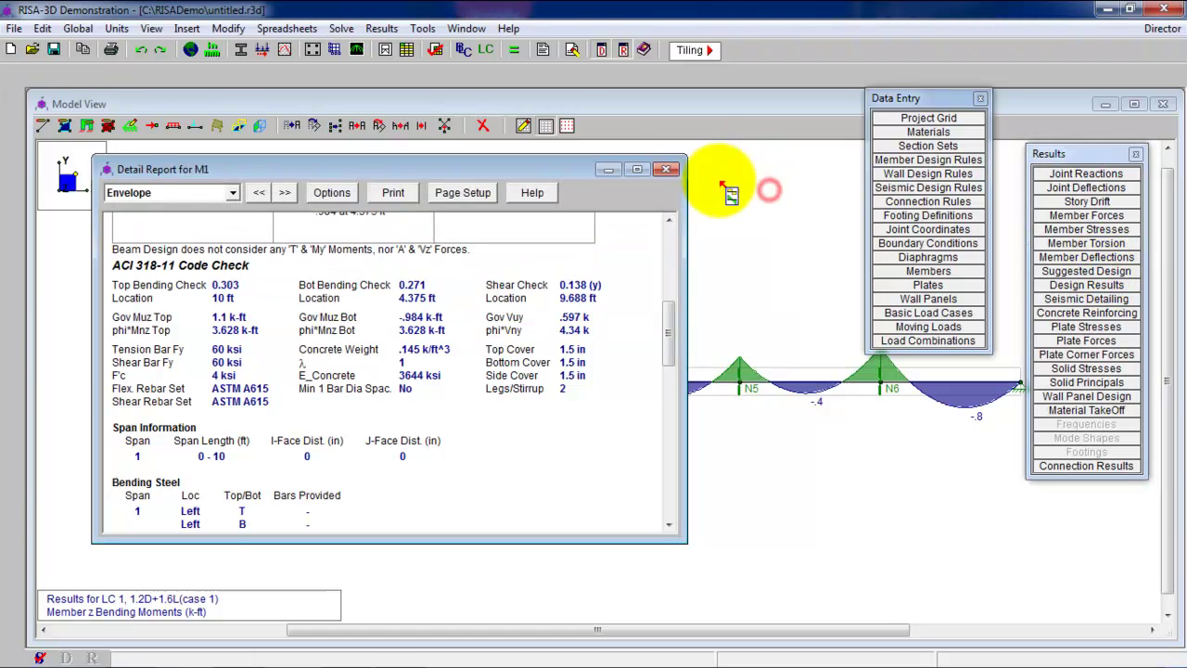
left_click(675, 169)
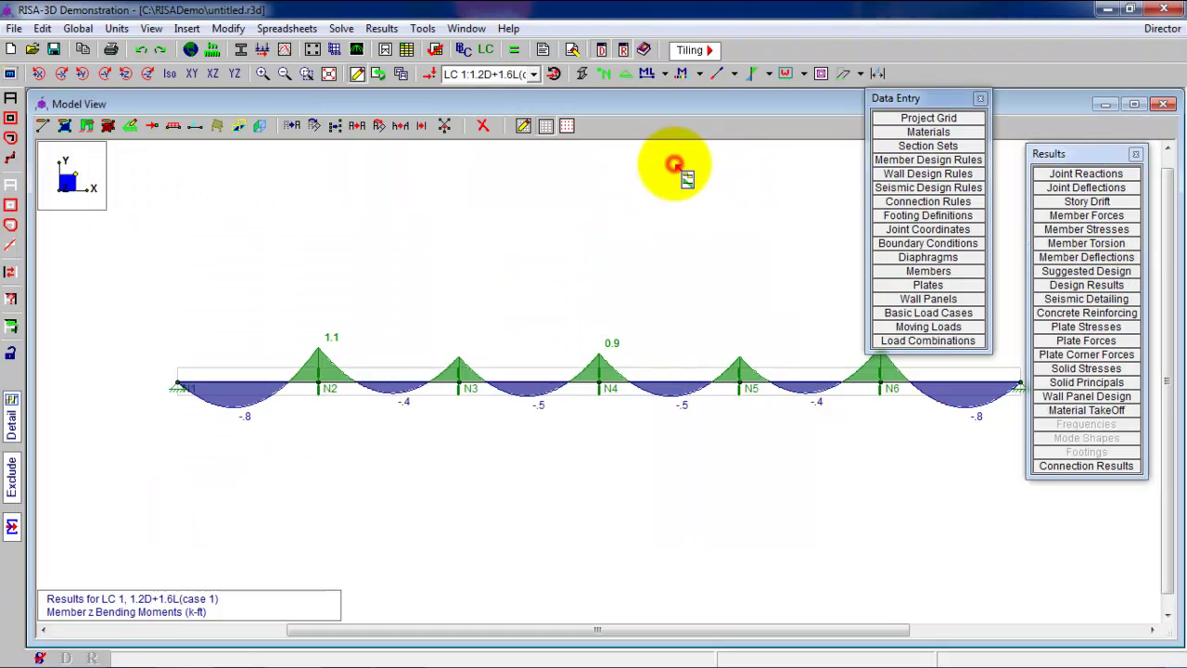
left_click(1094, 272)
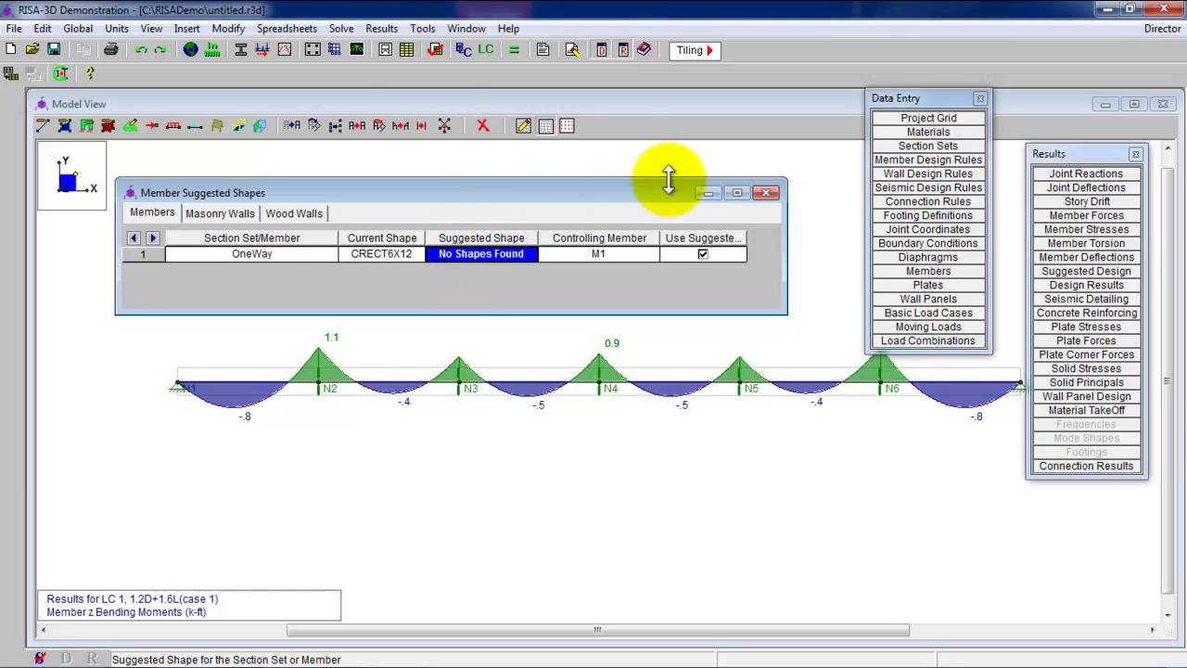
- Change the OneWay section shape to a 4.5 x 12 rectangle in Section Sets
left_click(766, 195)
left_click(1135, 154)
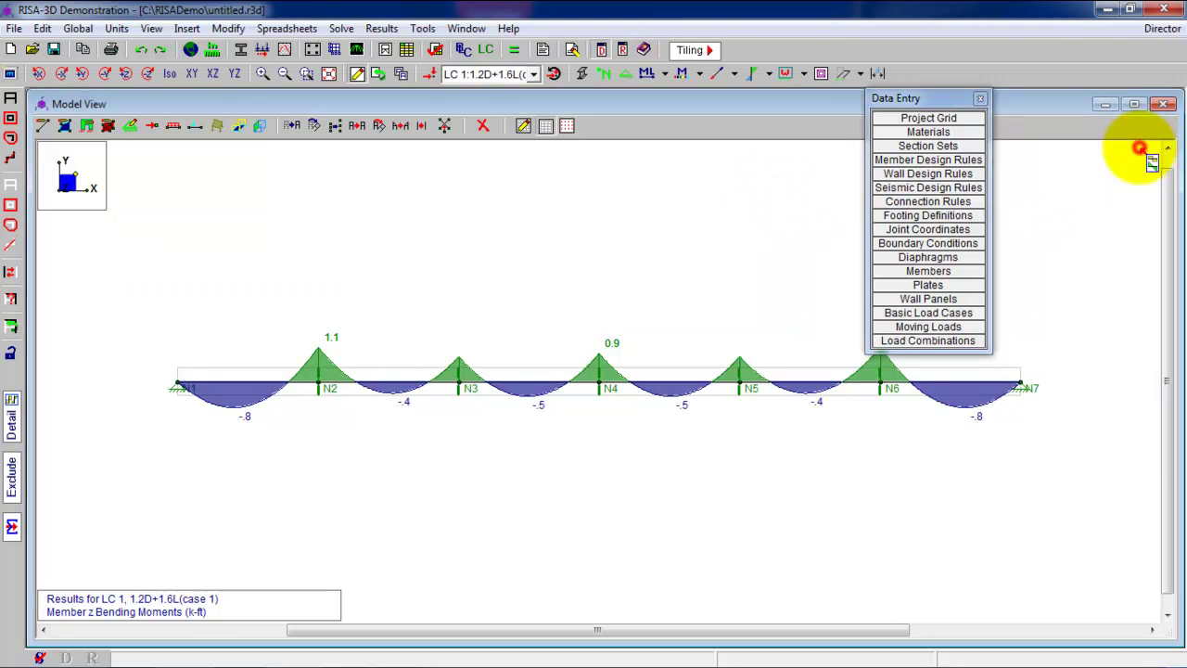
left_click(927, 146)
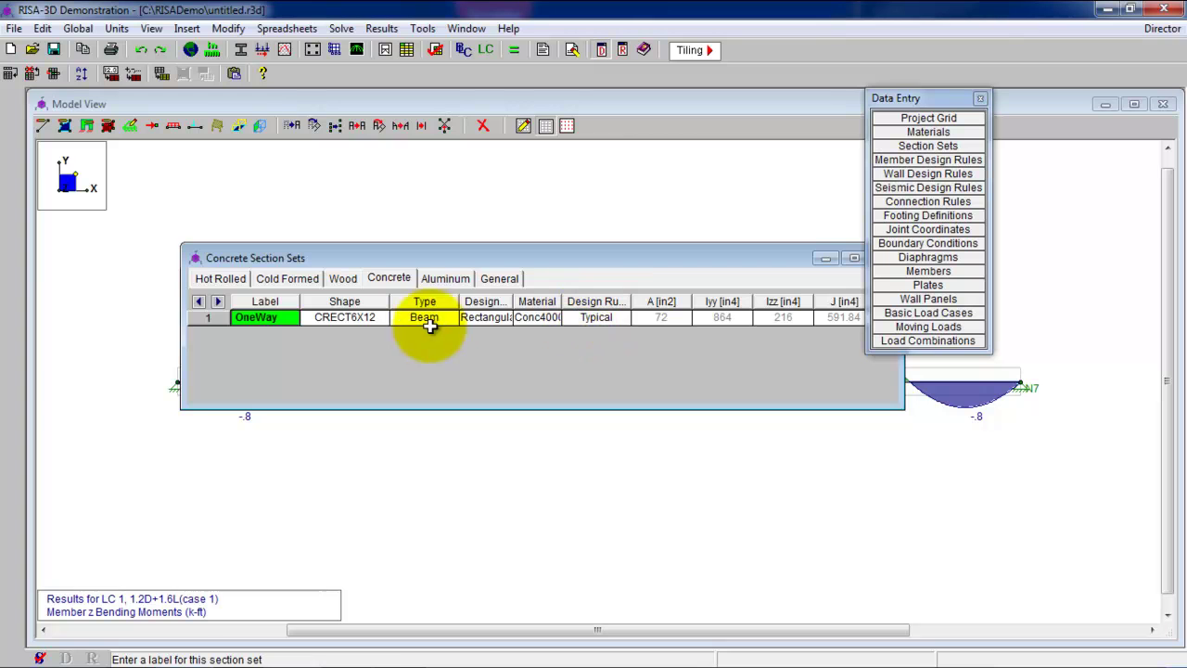
left_click(371, 318)
left_click(384, 317)
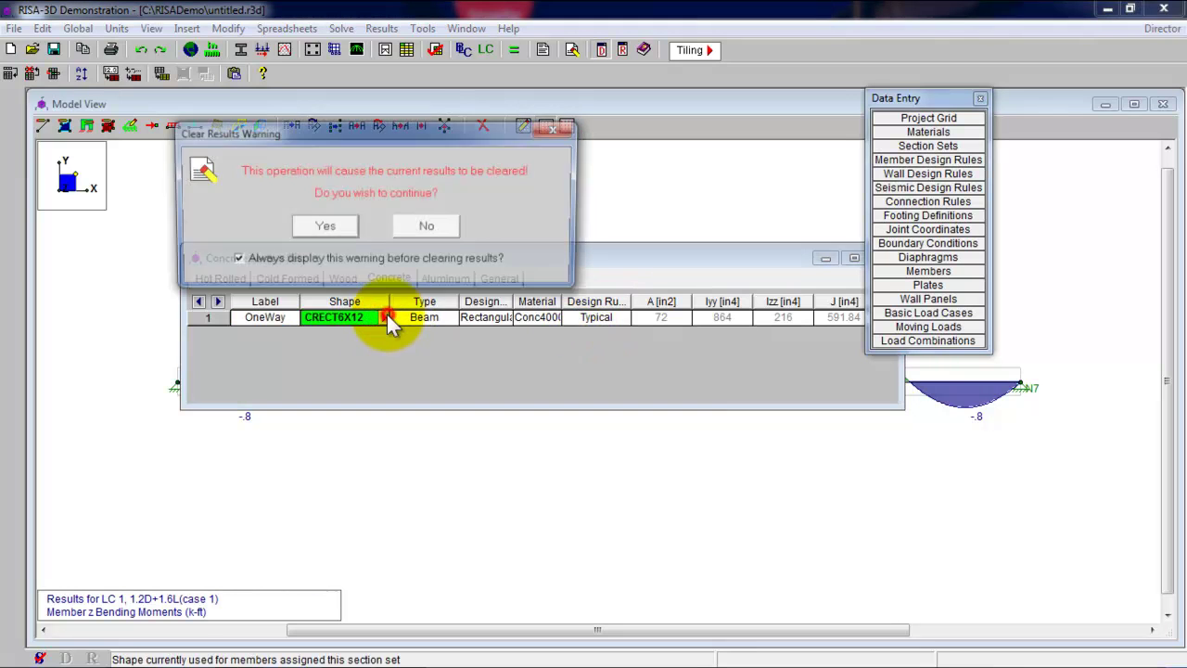
left_click(345, 225)
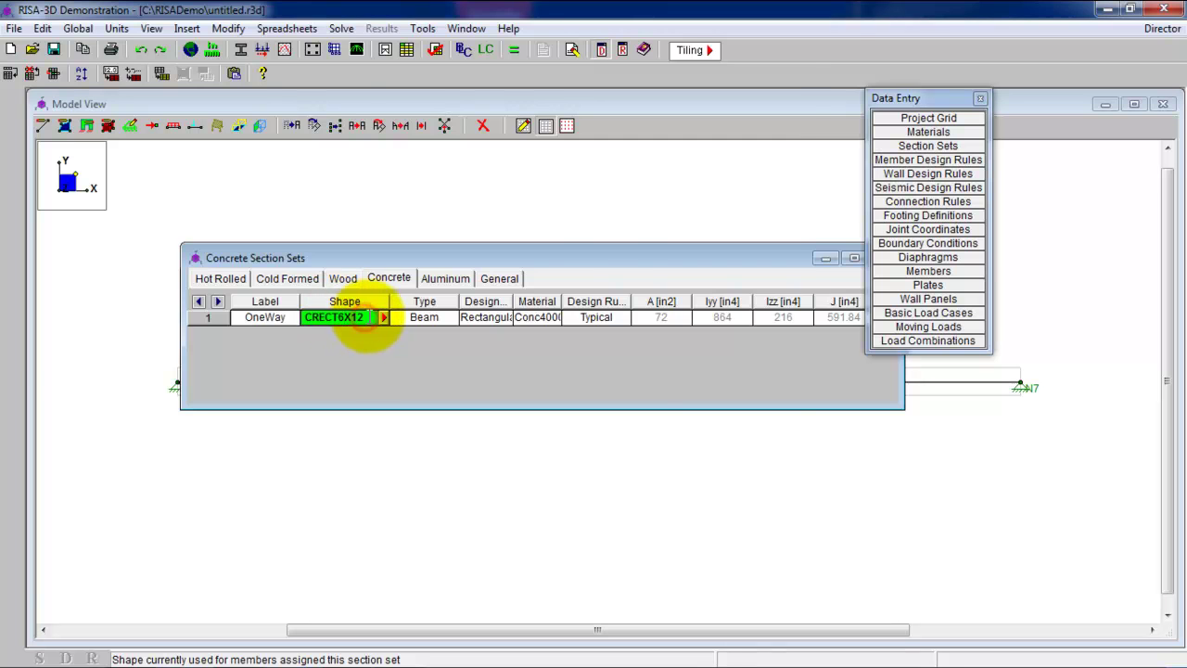
left_click(382, 317)
type("4.5")
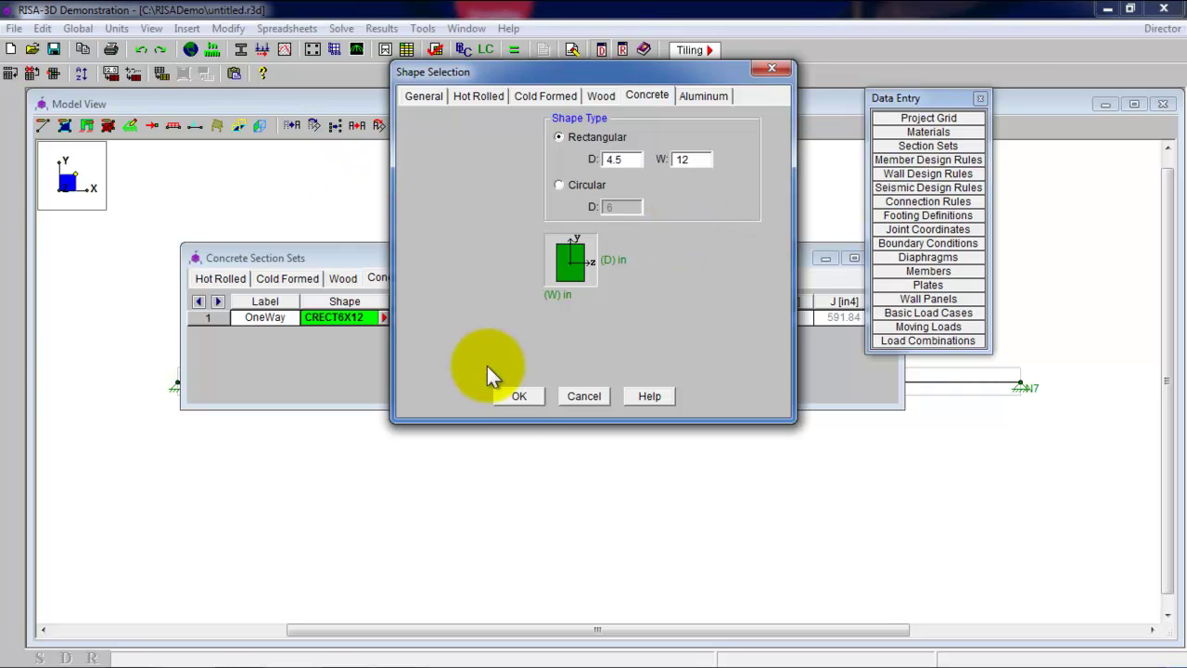
left_click(518, 397)
left_click(888, 259)
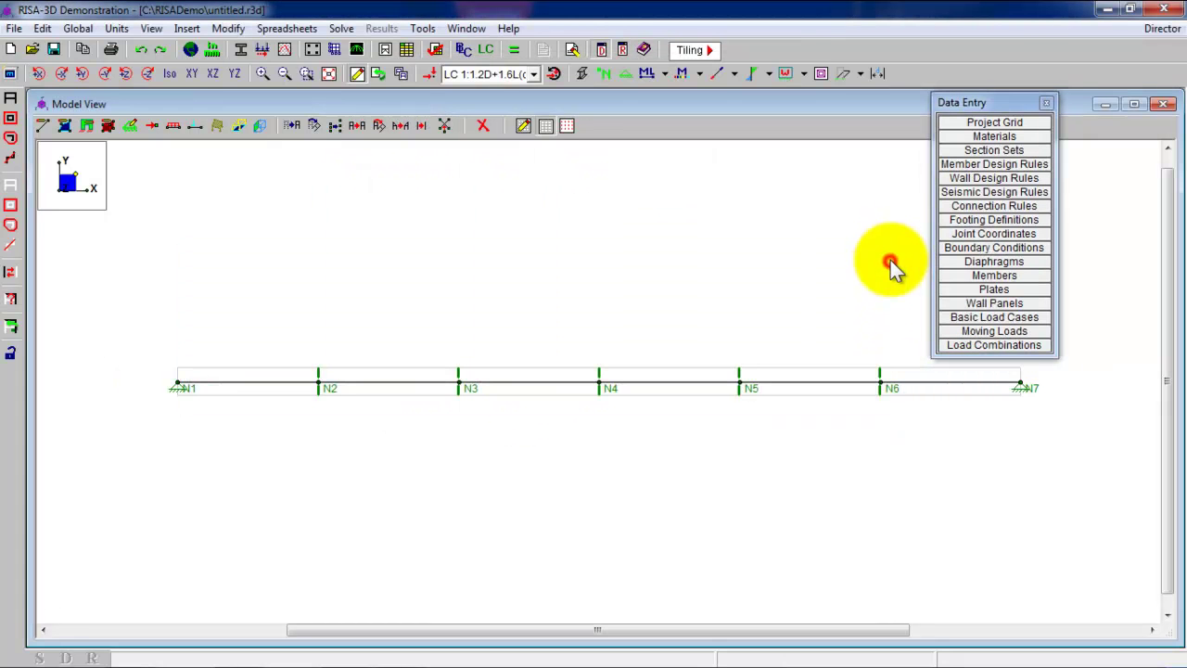
- Batch-solve all three load combinations, then dismiss the instability message and decline the locked-joints view
left_click(985, 346)
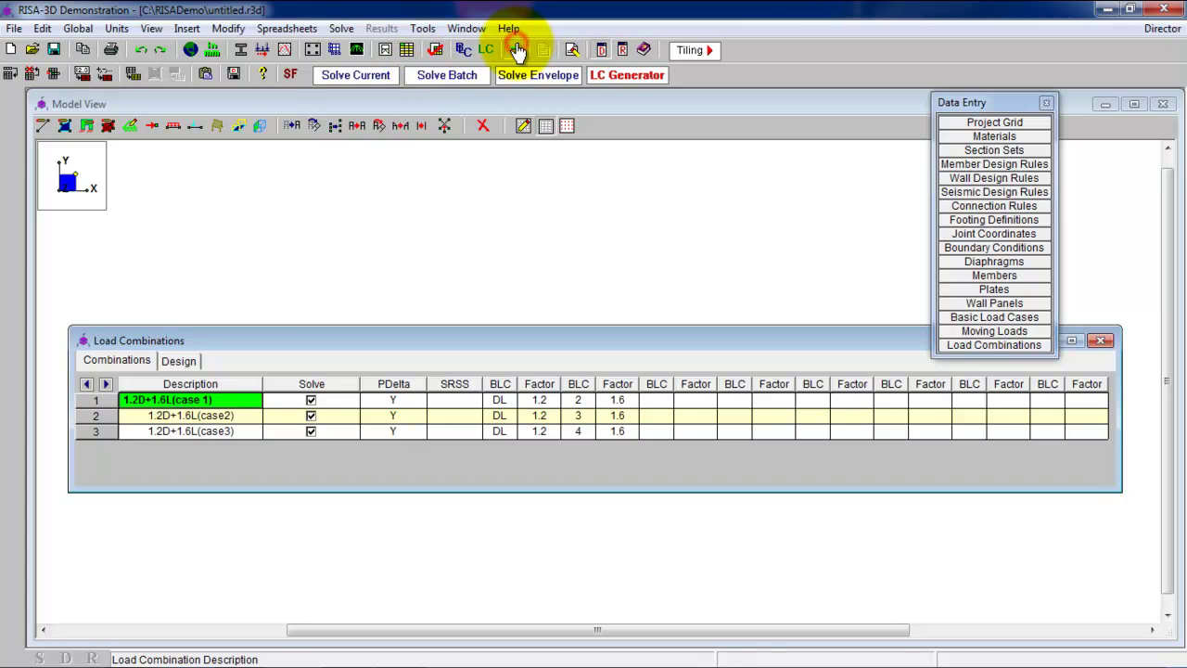
left_click(464, 74)
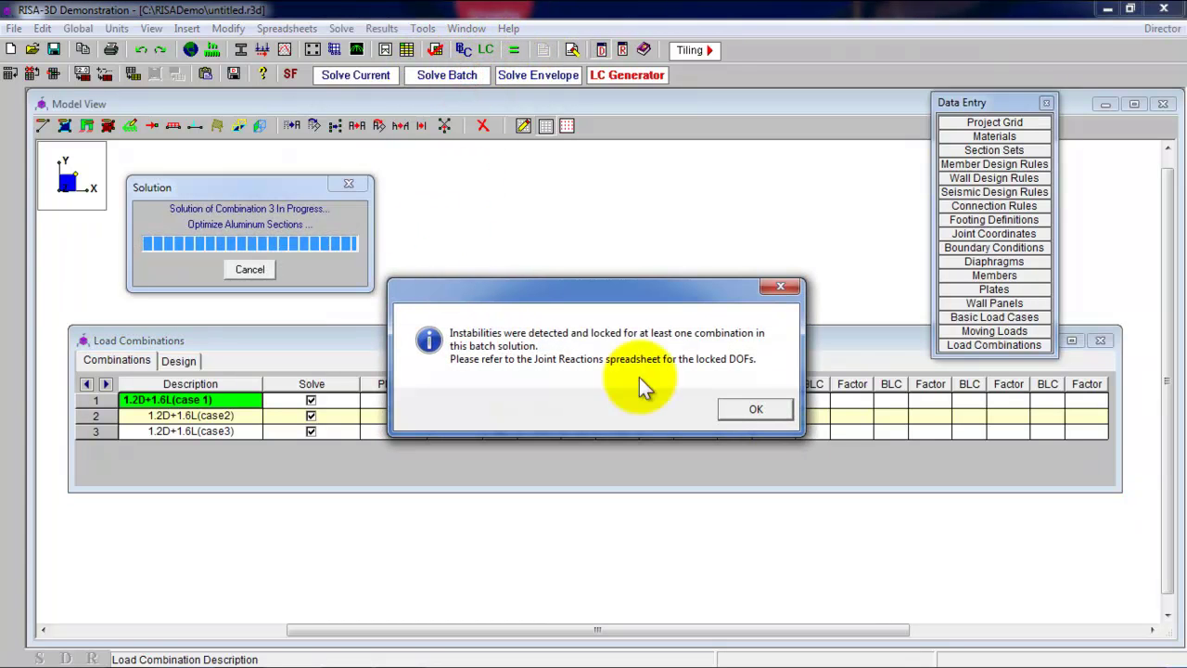
left_click(756, 410)
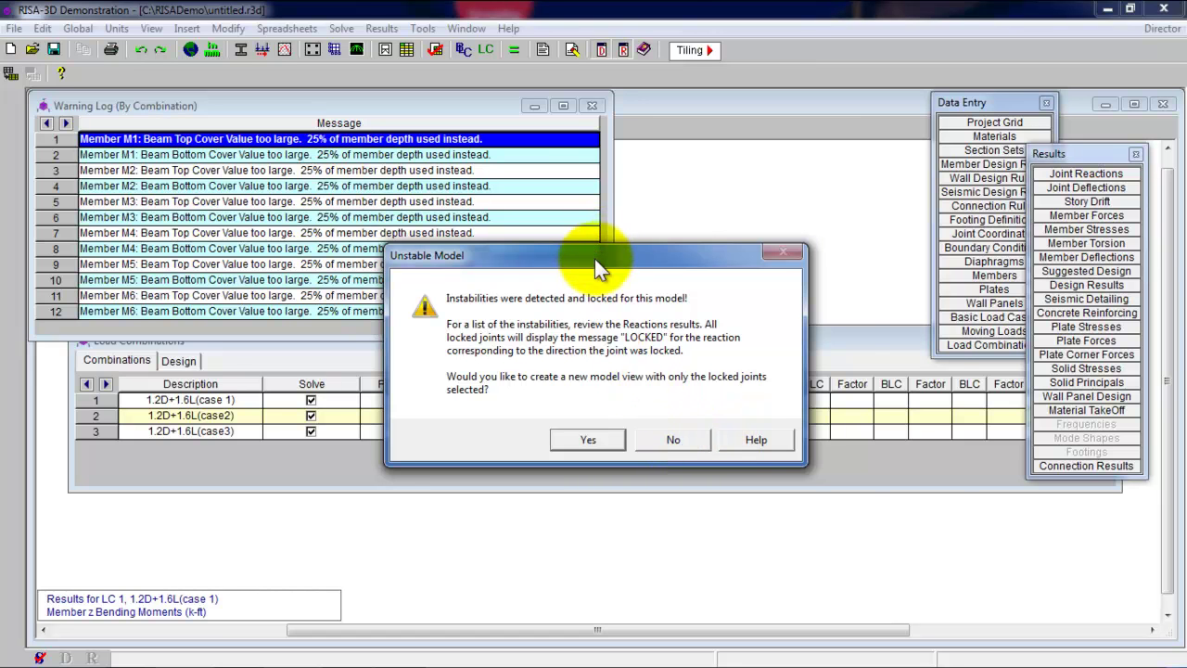
left_click_drag(594, 257, 750, 362)
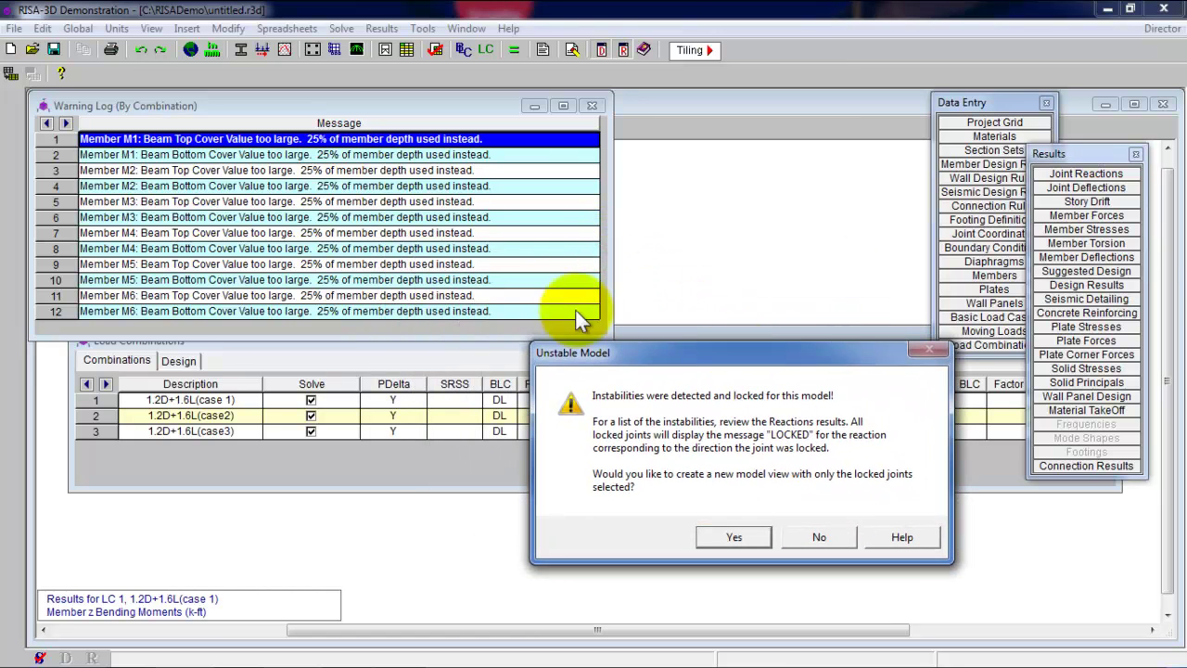
left_click(344, 215)
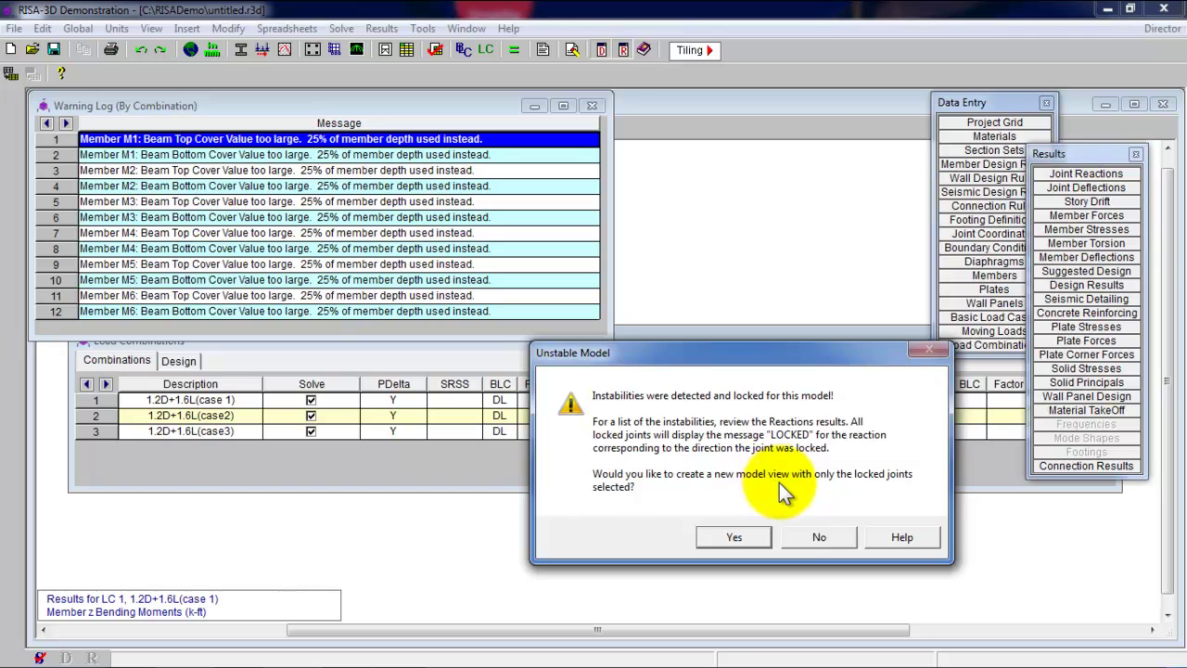
left_click(819, 538)
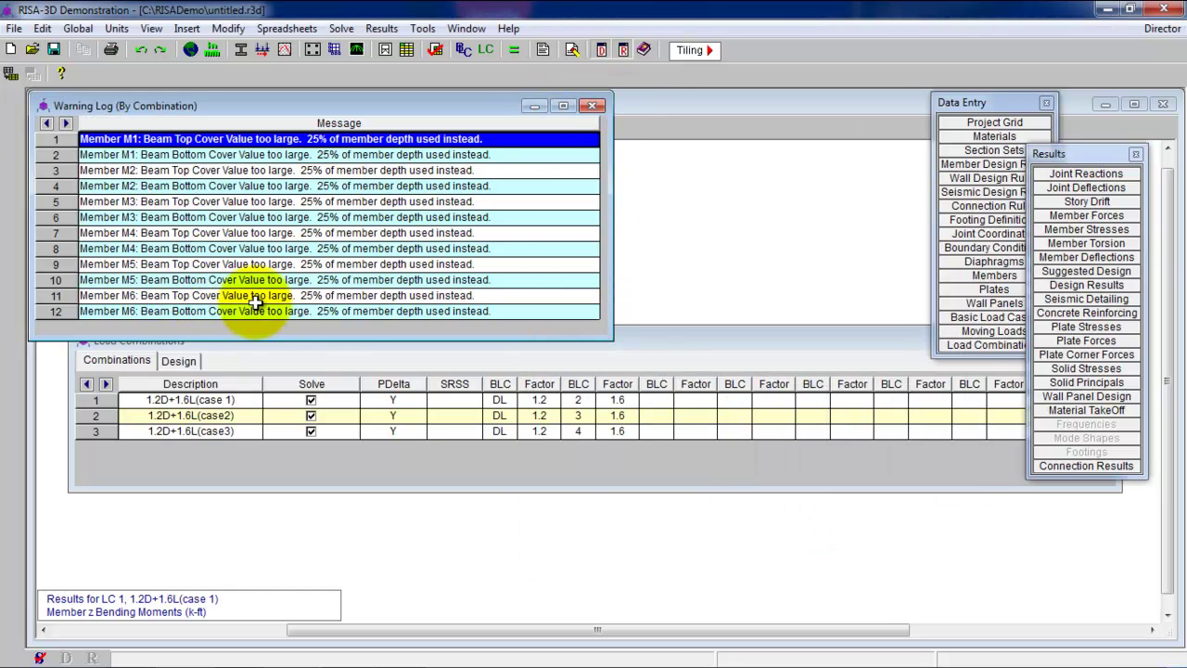
- Close the Warning Log, bring Model View forward, and enter member detail mode without the moment diagram
left_click(594, 105)
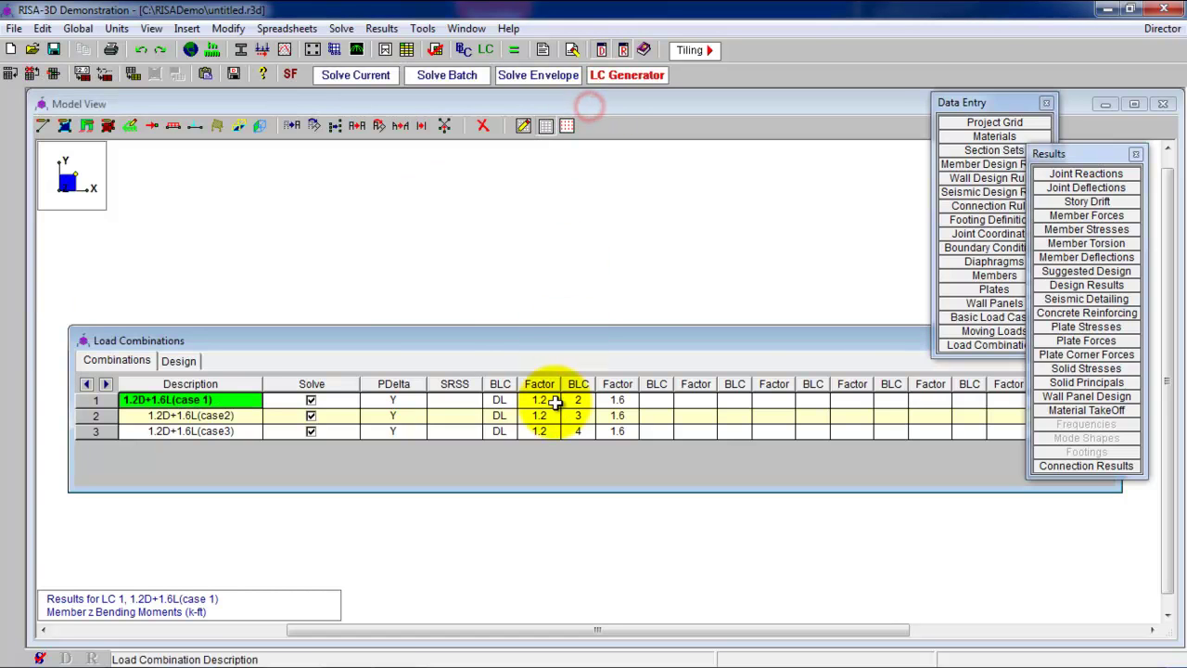
left_click_drag(897, 339, 868, 398)
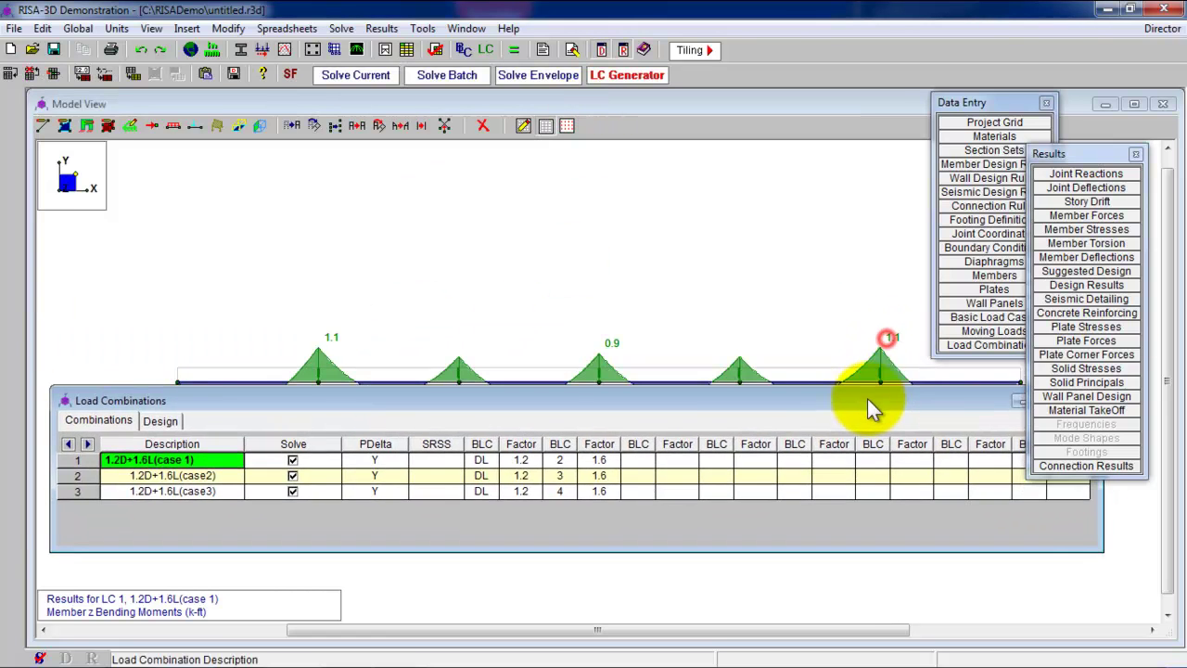
left_click(1020, 400)
left_click(13, 425)
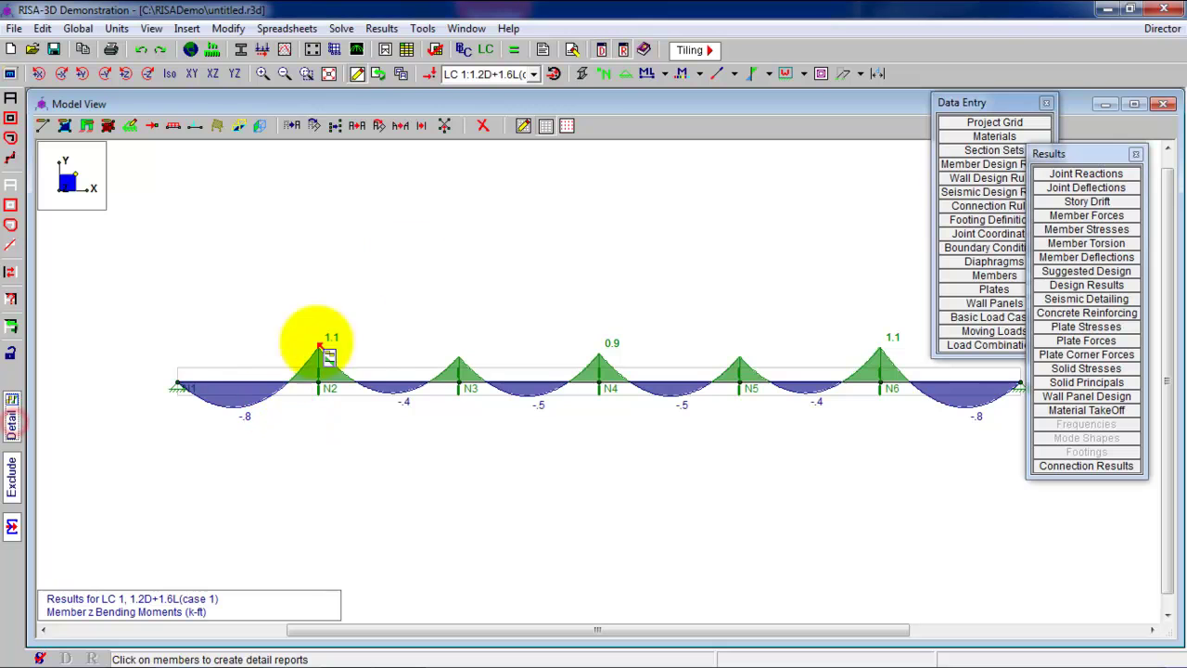
left_click(751, 73)
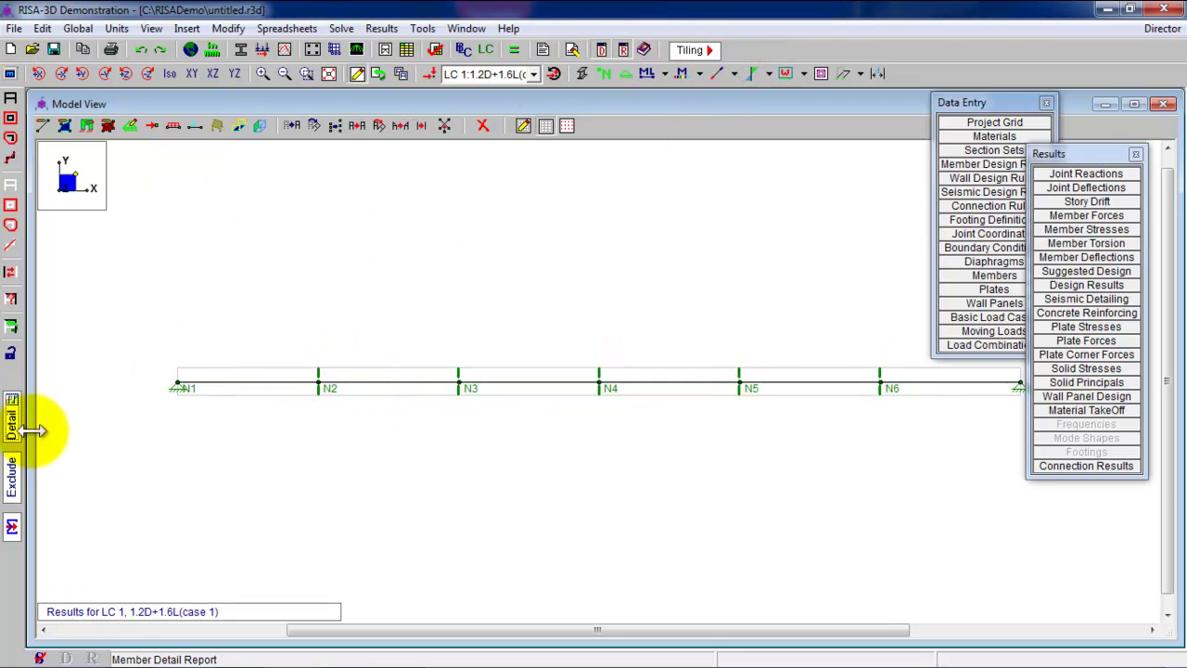
- Review beam M1's maximized detail report with Envelope results, scrolling through its code checks and rebar
left_click(202, 384)
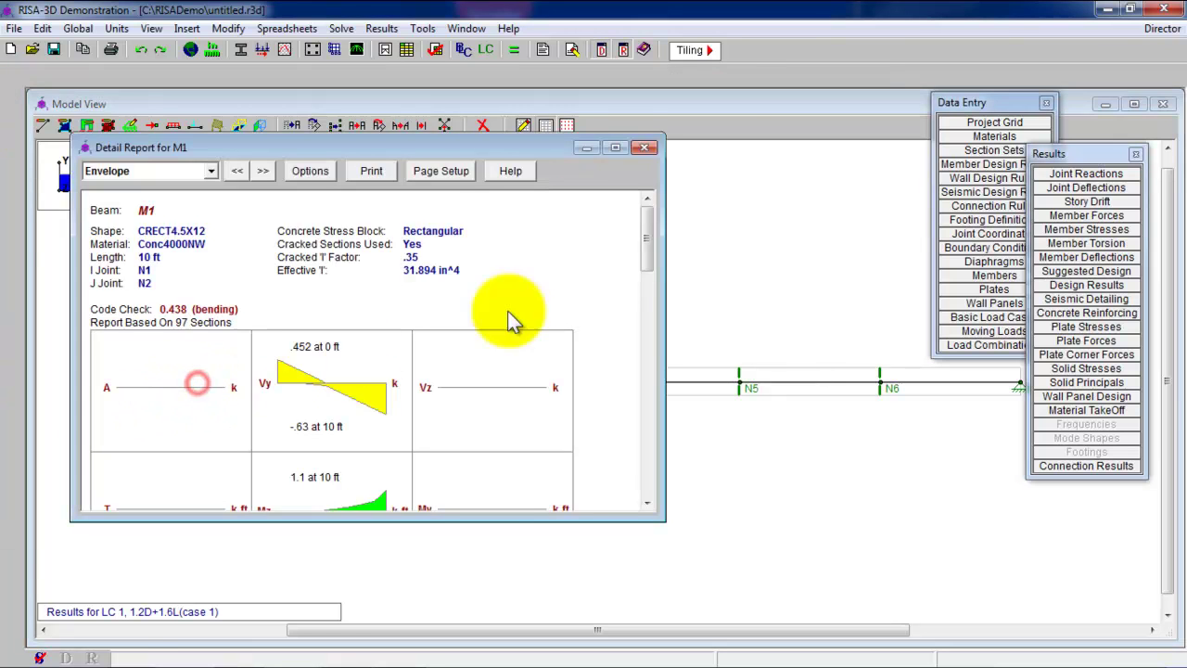
left_click(622, 148)
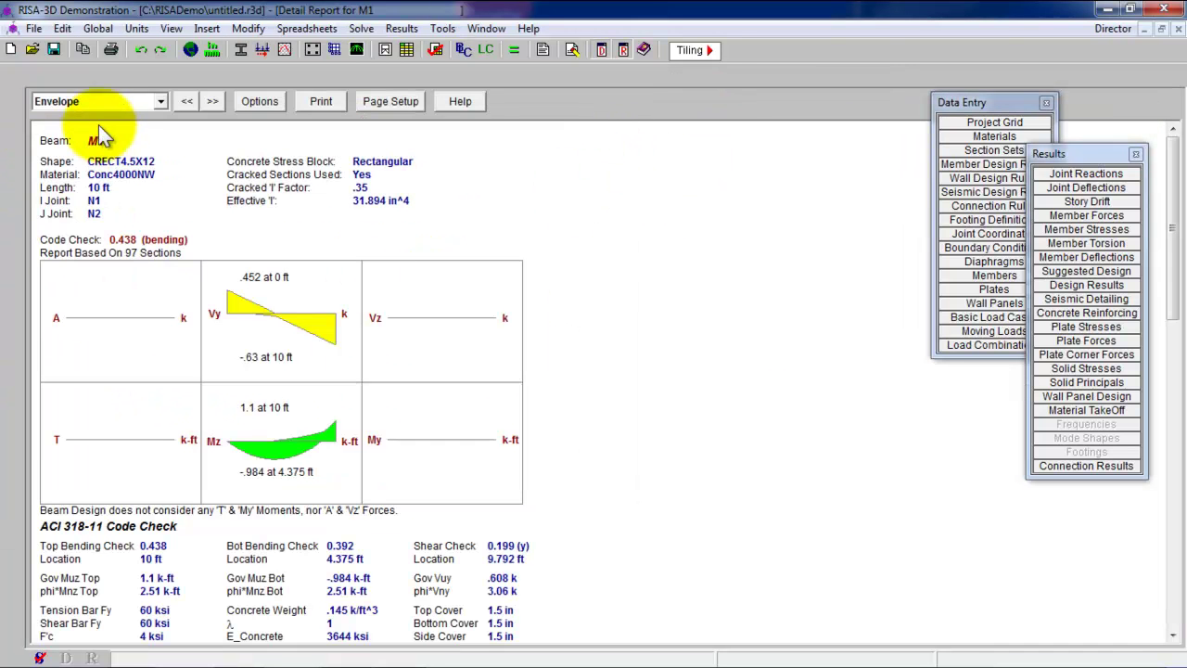
left_click(35, 102)
left_click(594, 243)
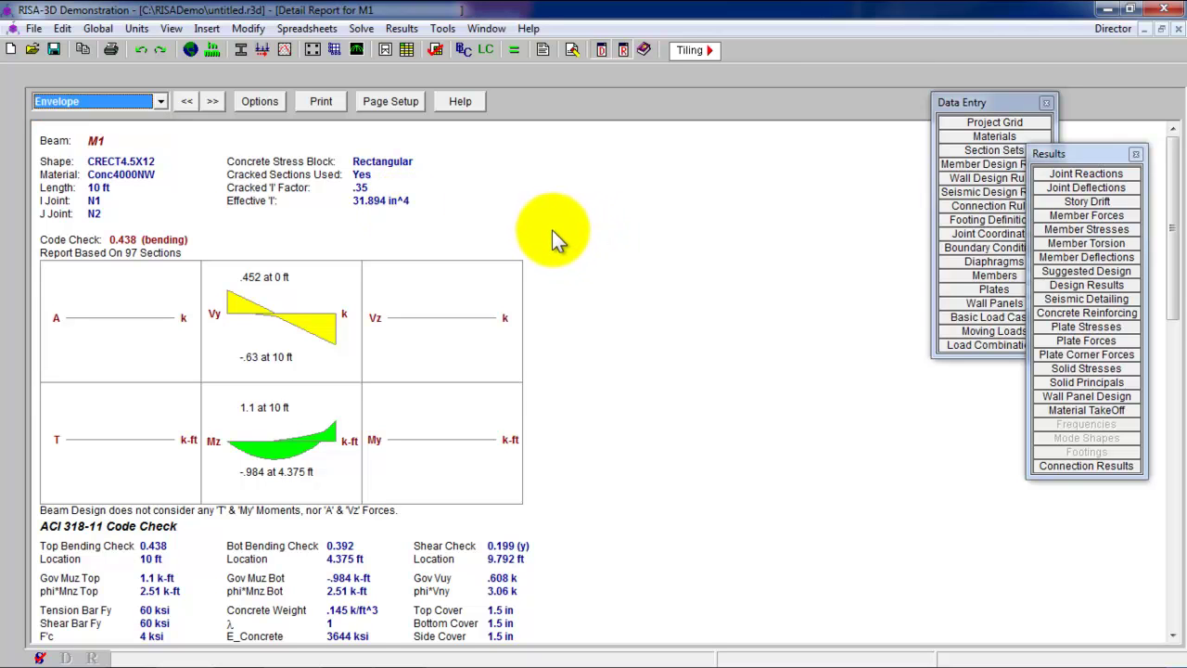
left_click(575, 282)
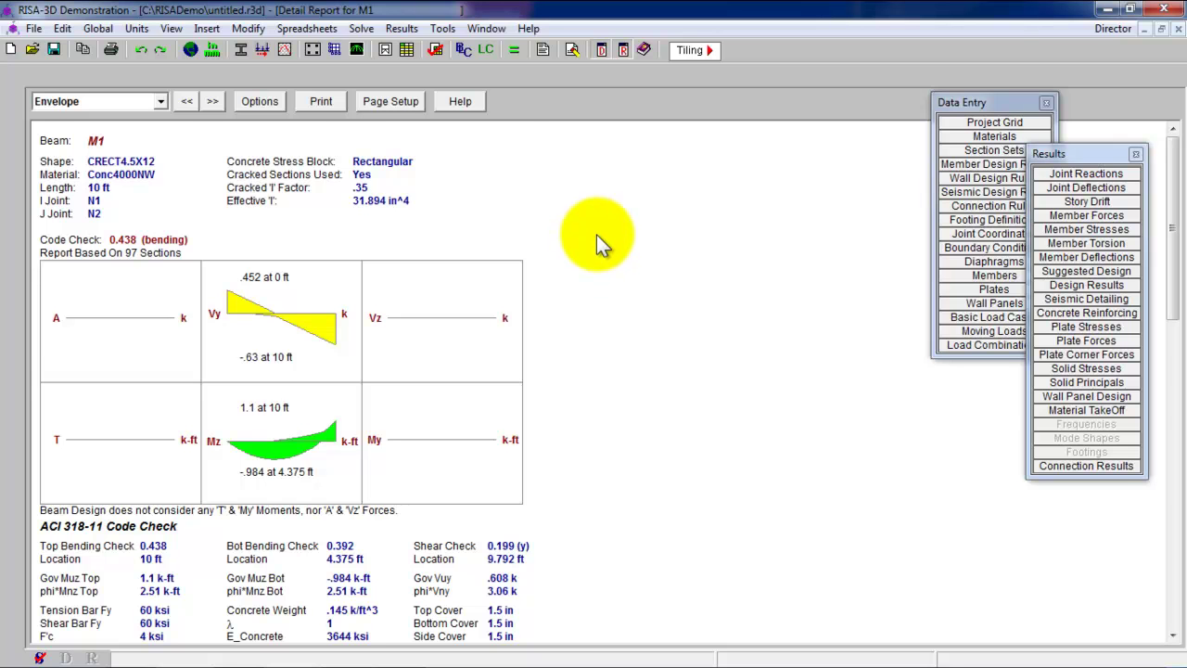
scroll(597, 236, "down", 5)
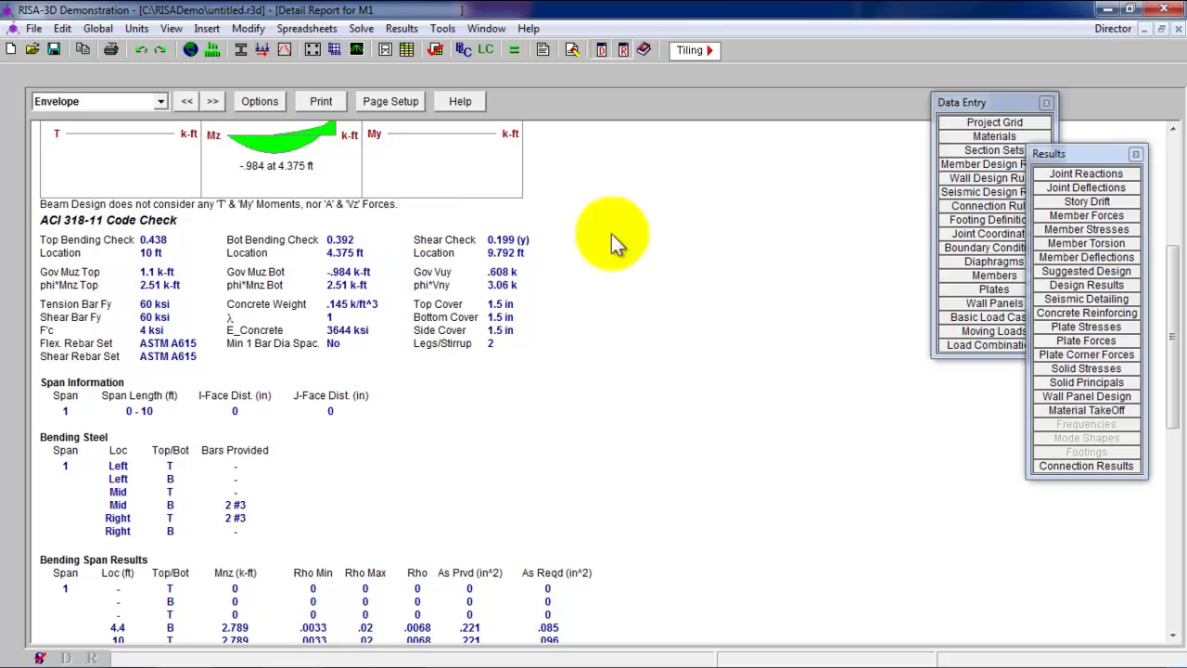
left_click_drag(1176, 268, 1169, 485)
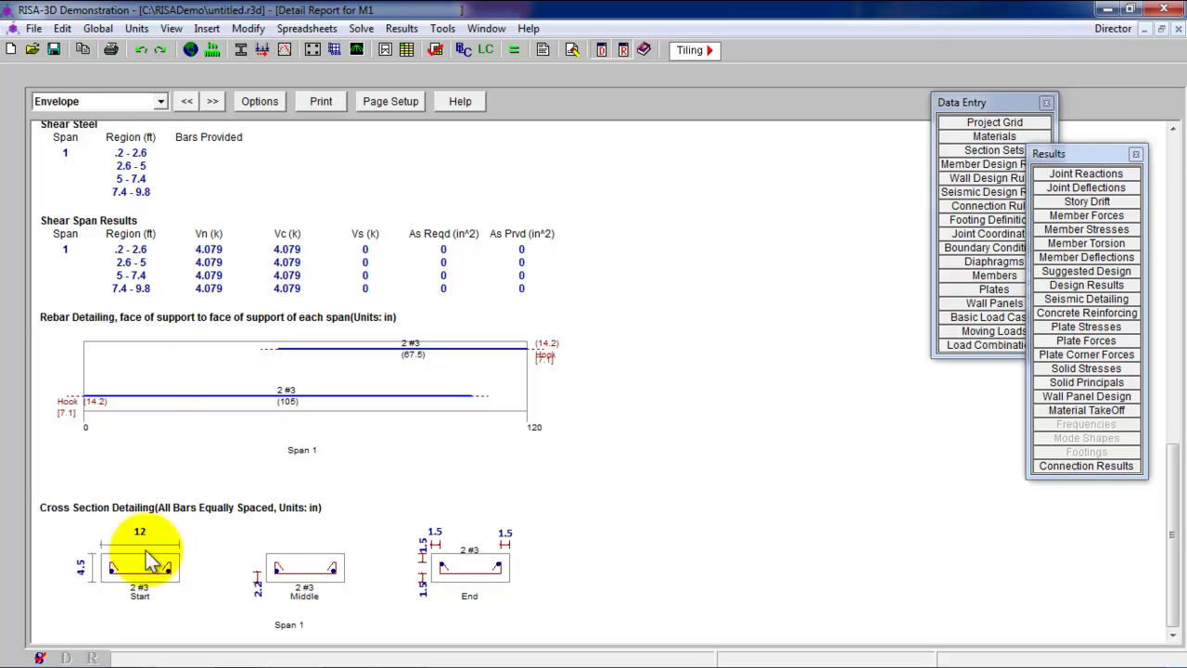
left_click(1178, 29)
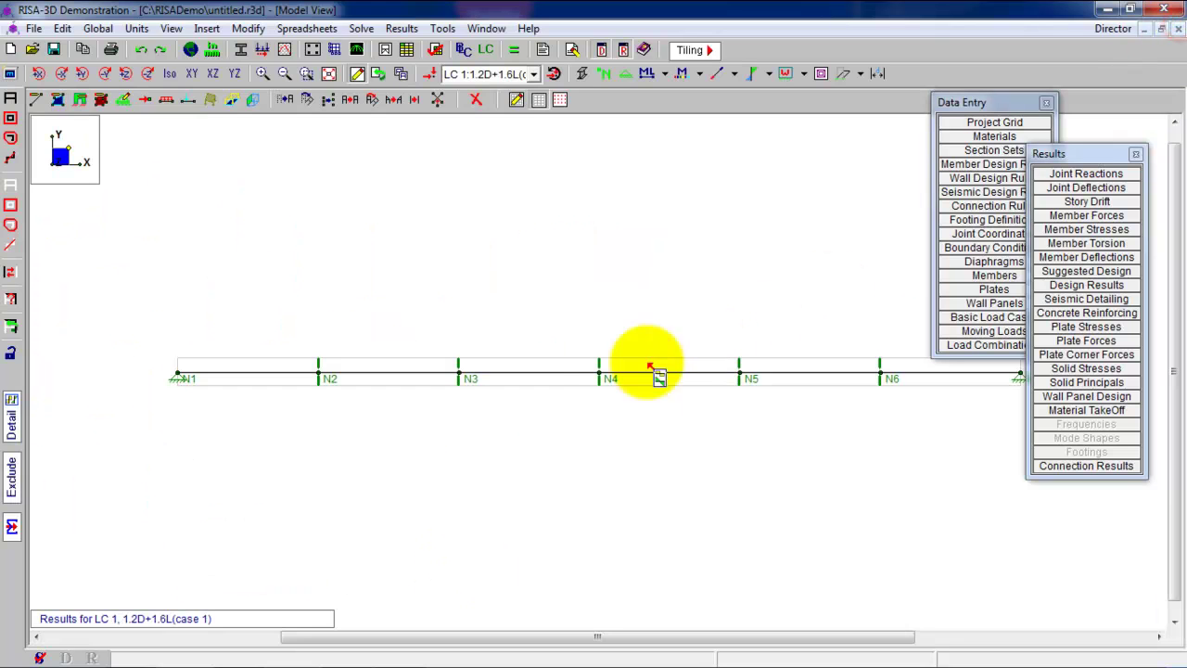
- Open the detail reports for beams M3 and M5
left_click(538, 378)
scroll(530, 380, "down", 5)
scroll(530, 377, "down", 5)
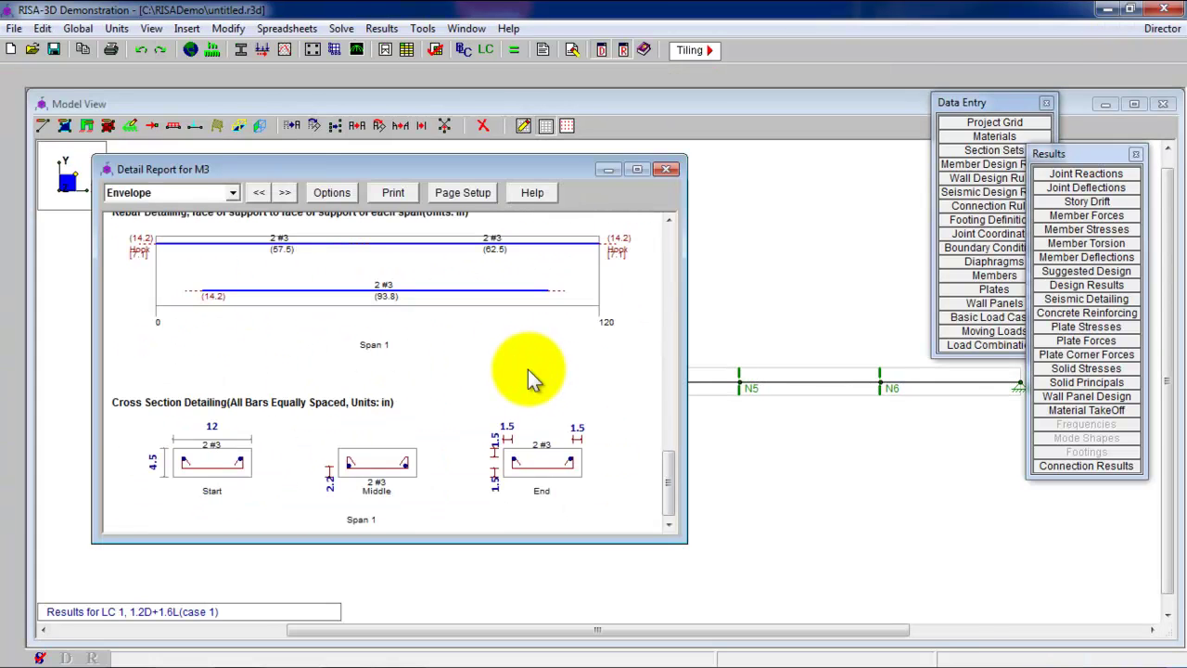
left_click(666, 169)
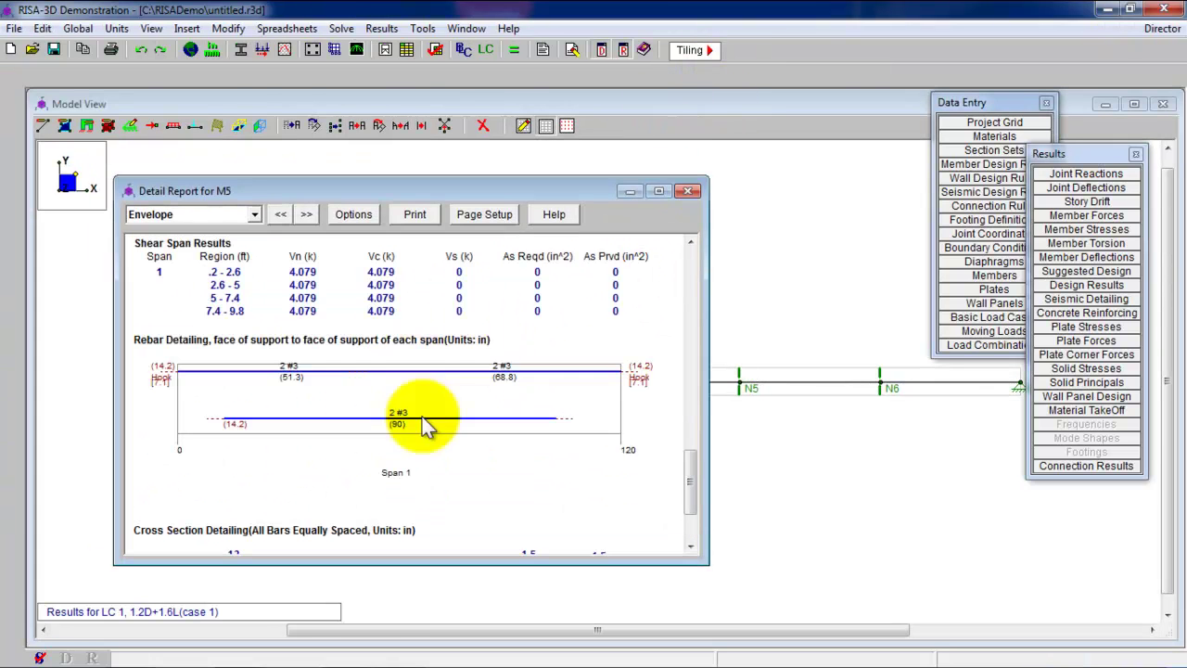